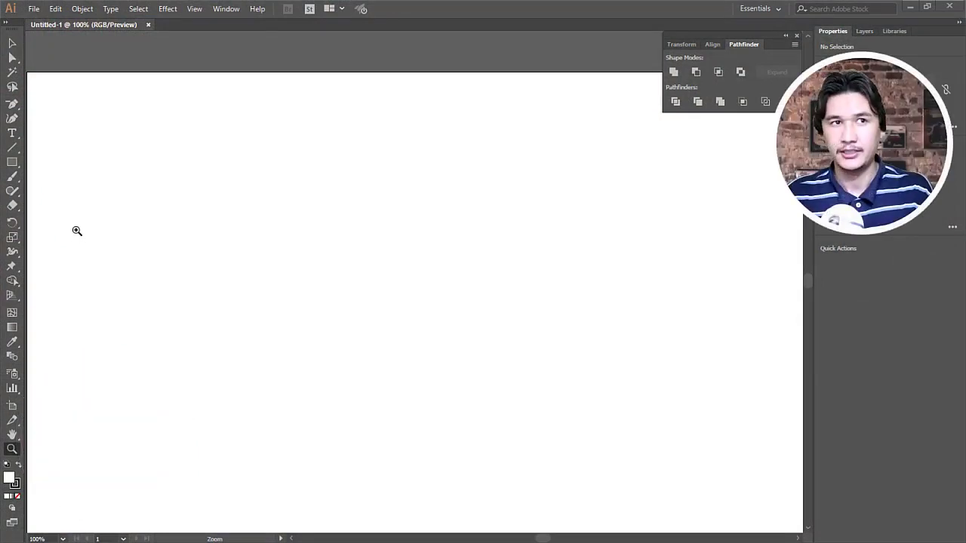
Draw a closed three-point triangle with a flat base near the upper middle of the artboard.
click(12, 58)
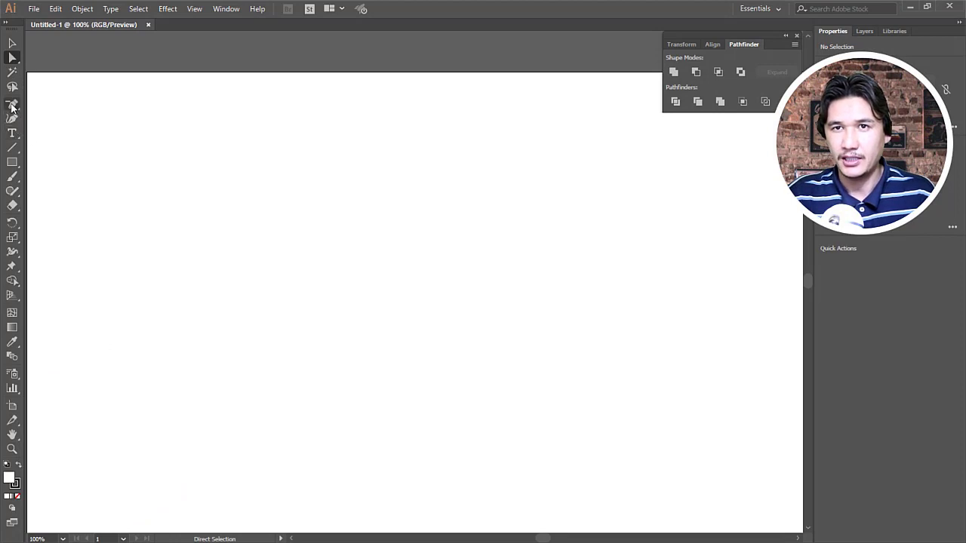
click(12, 103)
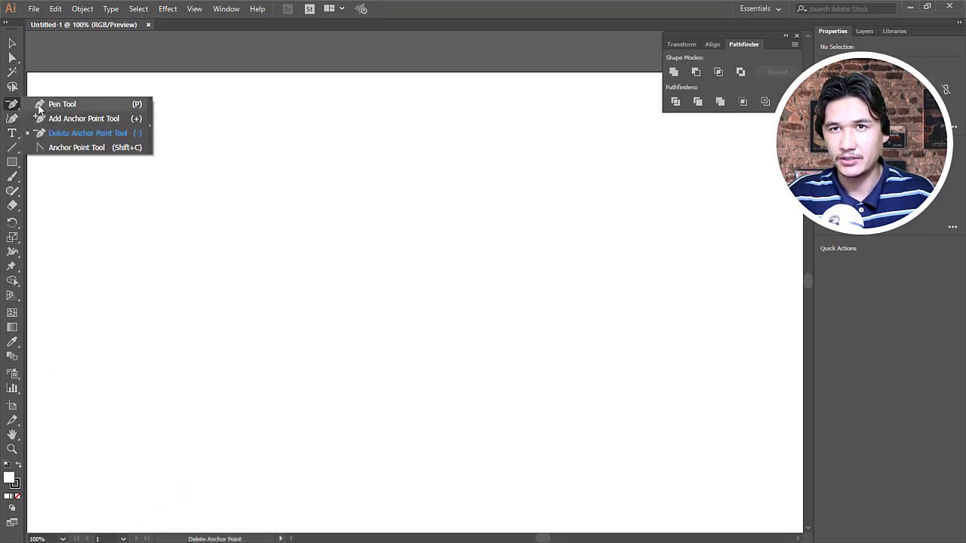
click(41, 105)
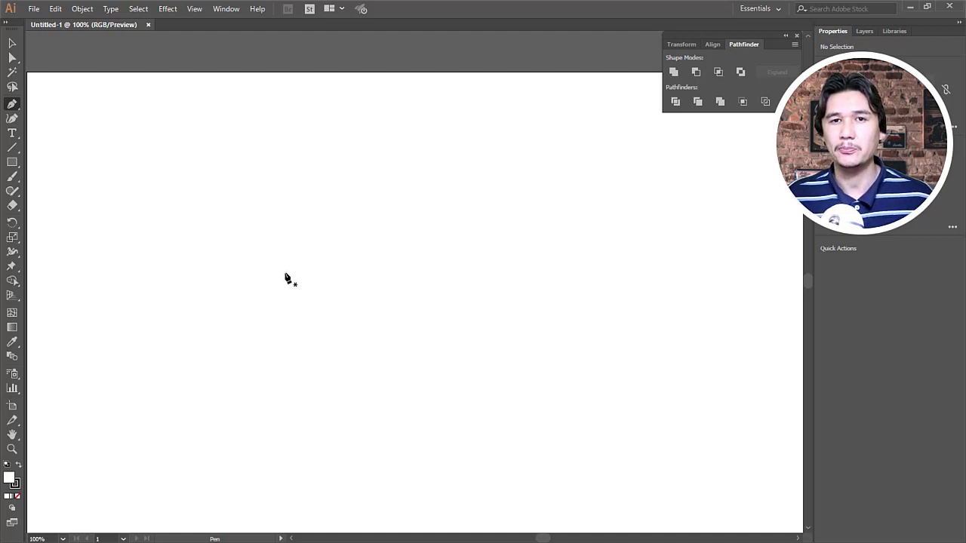
click(305, 253)
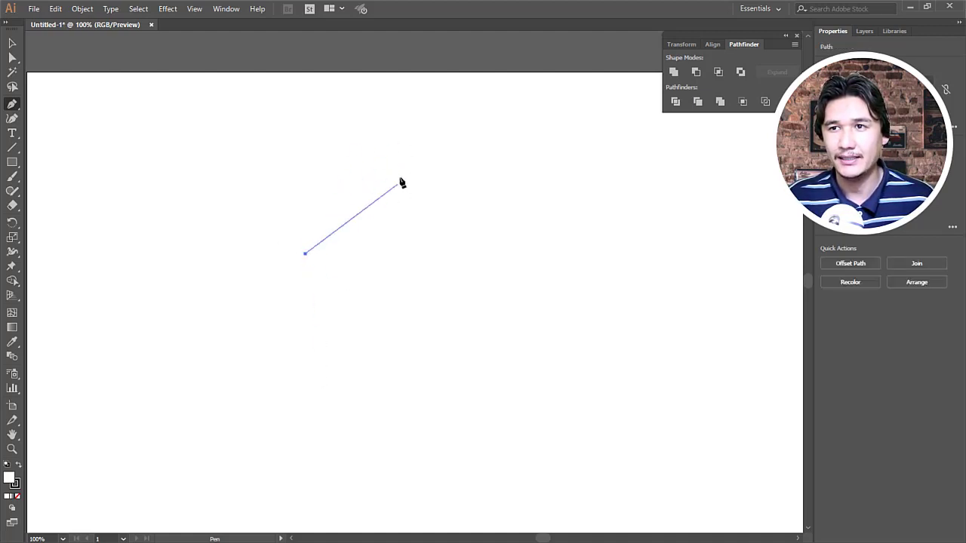
click(390, 181)
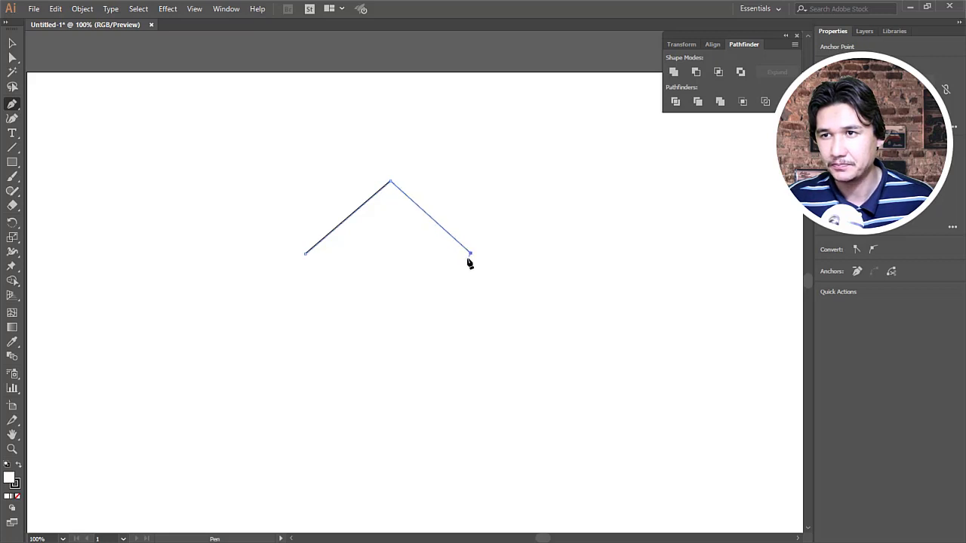
click(469, 253)
click(304, 254)
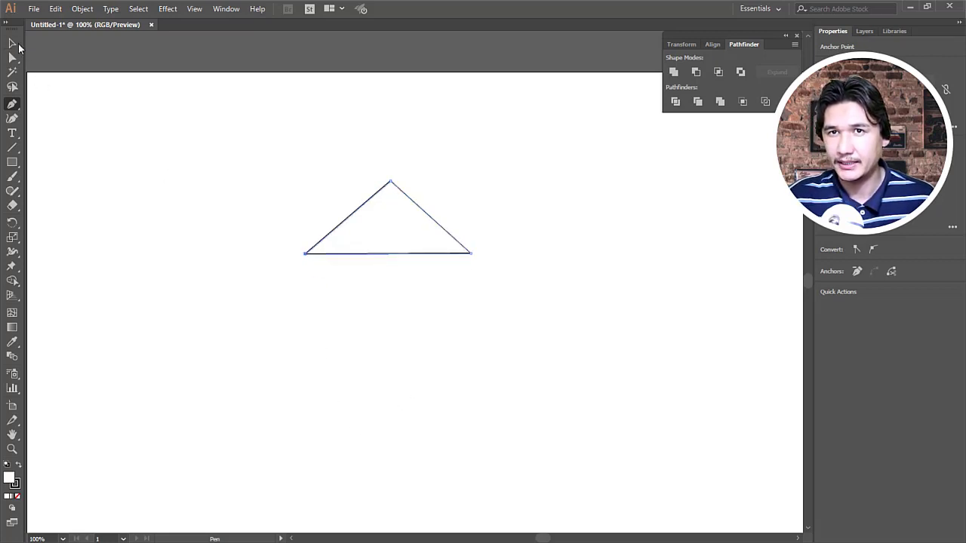
click(13, 43)
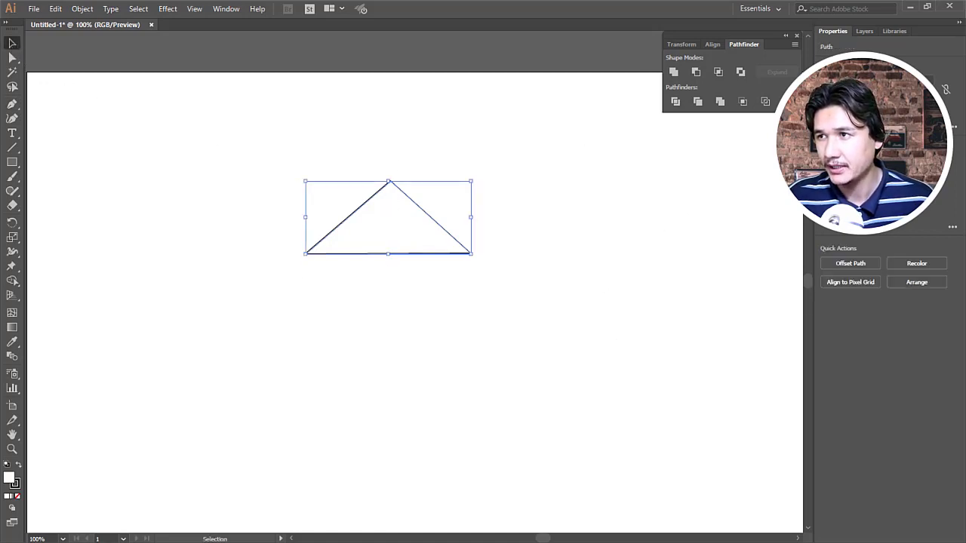
Fill the triangle with sky blue and set its stroke to None.
click(832, 172)
click(762, 214)
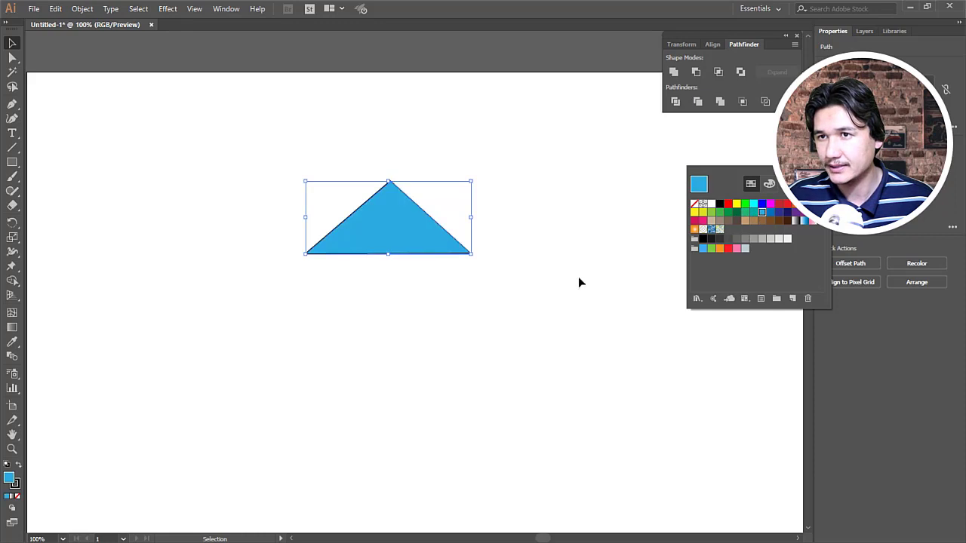
key(Escape)
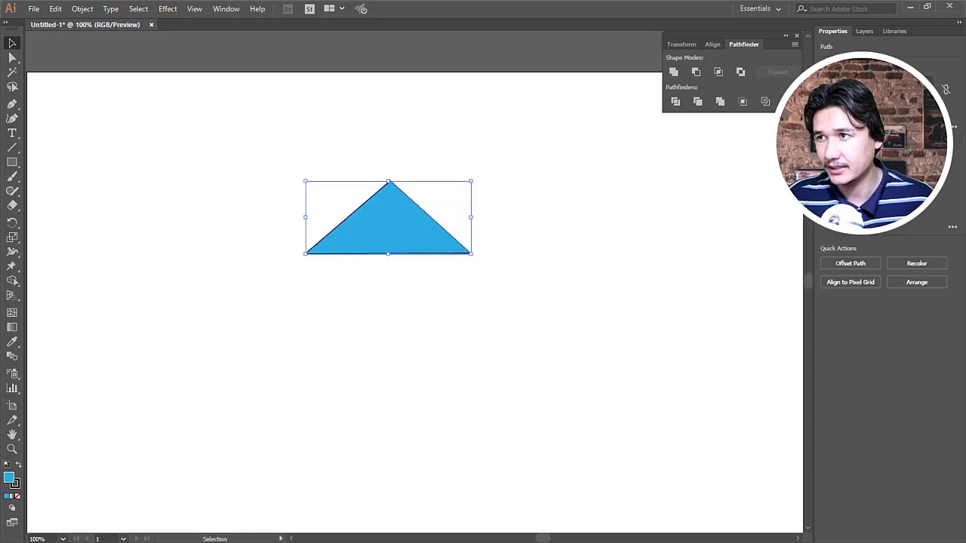
click(832, 188)
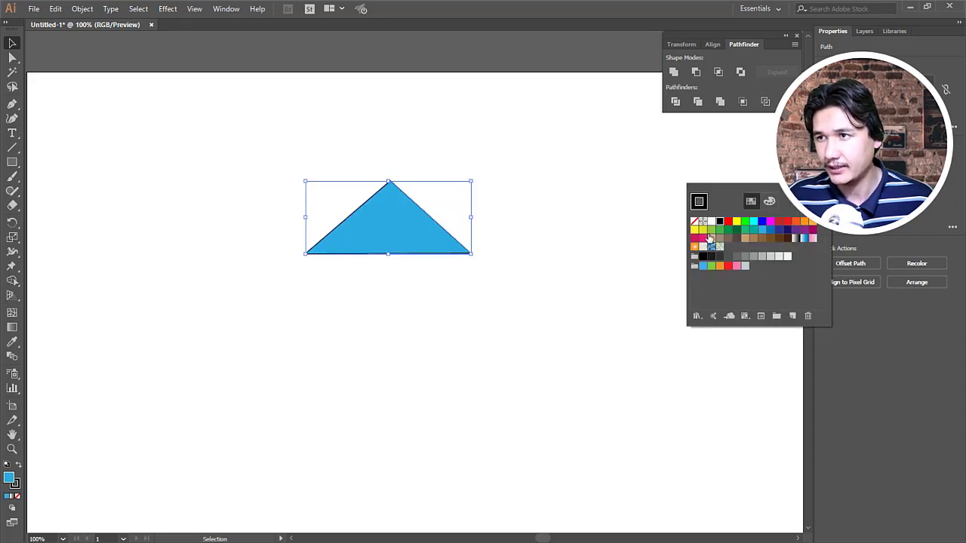
click(694, 222)
click(533, 290)
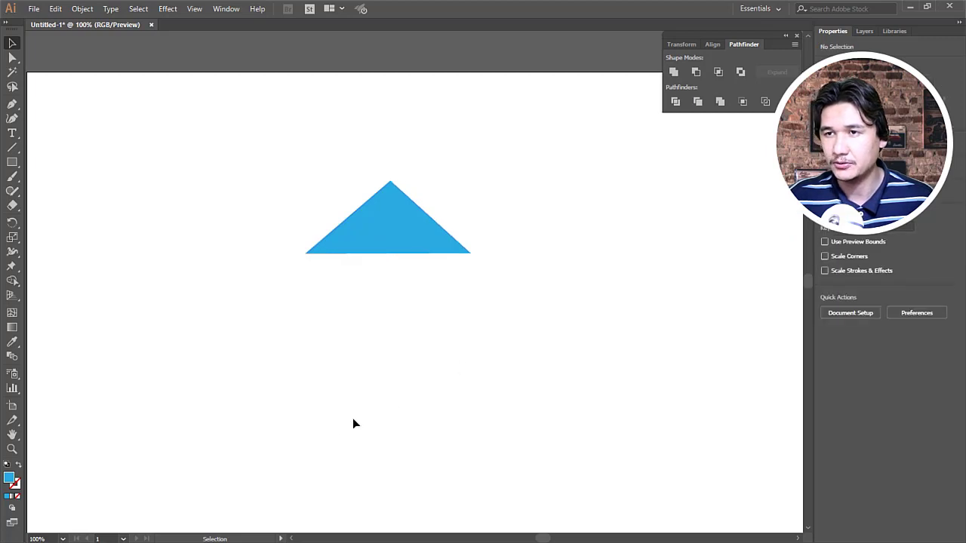
Draw a blue rectangle body under the triangle roof and select both house shapes.
click(12, 163)
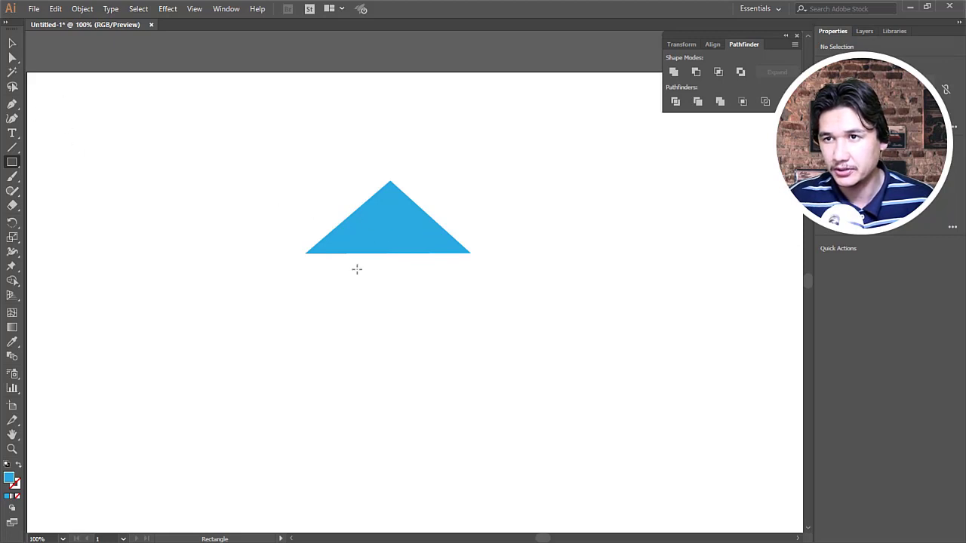
mouse_move(332, 262)
mouse_down()
mouse_move(441, 333)
mouse_move(421, 316)
mouse_move(434, 318)
mouse_move(424, 296)
mouse_up()
click(12, 43)
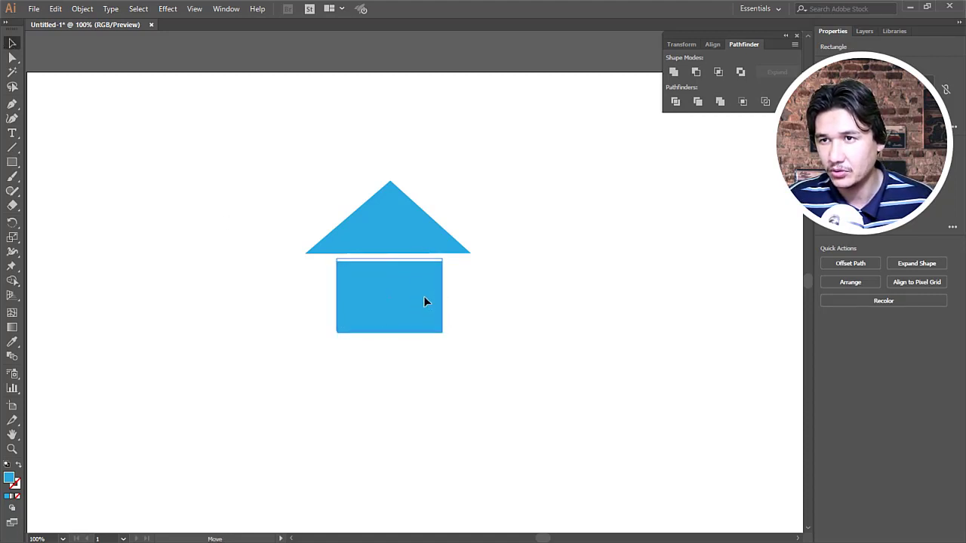
click(454, 340)
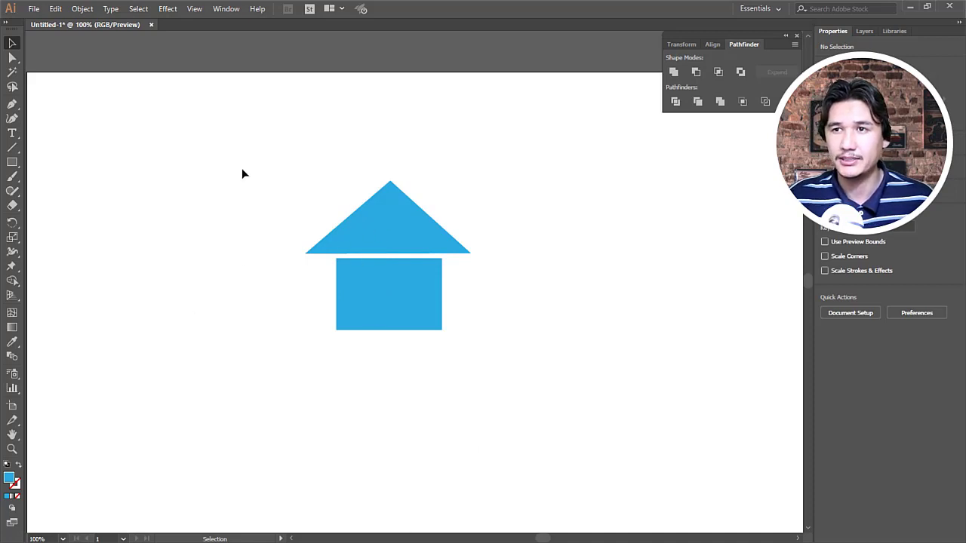
drag(242, 174, 504, 356)
Move the house to the upper left, then draw and undo a stray curved path.
mouse_move(395, 252)
mouse_down()
mouse_move(179, 157)
mouse_move(174, 178)
mouse_up()
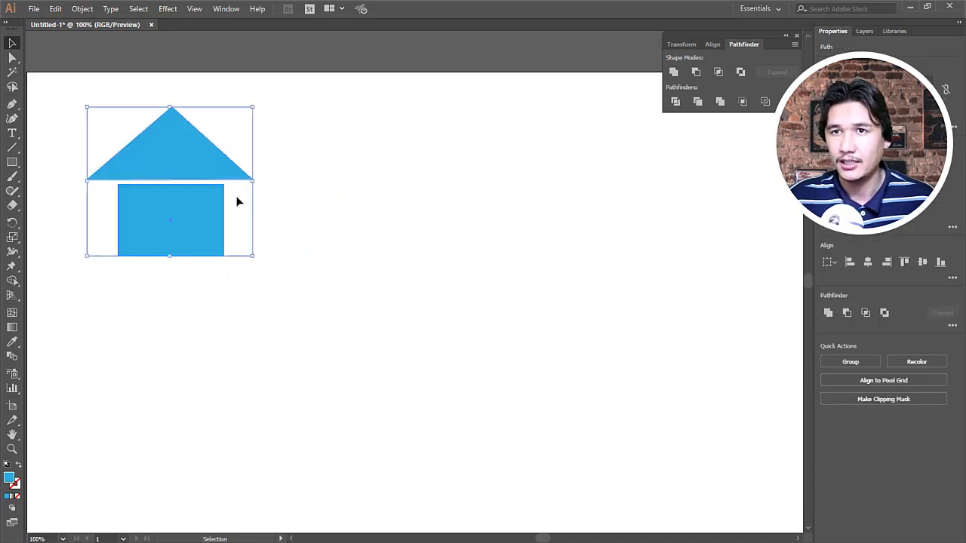
click(12, 104)
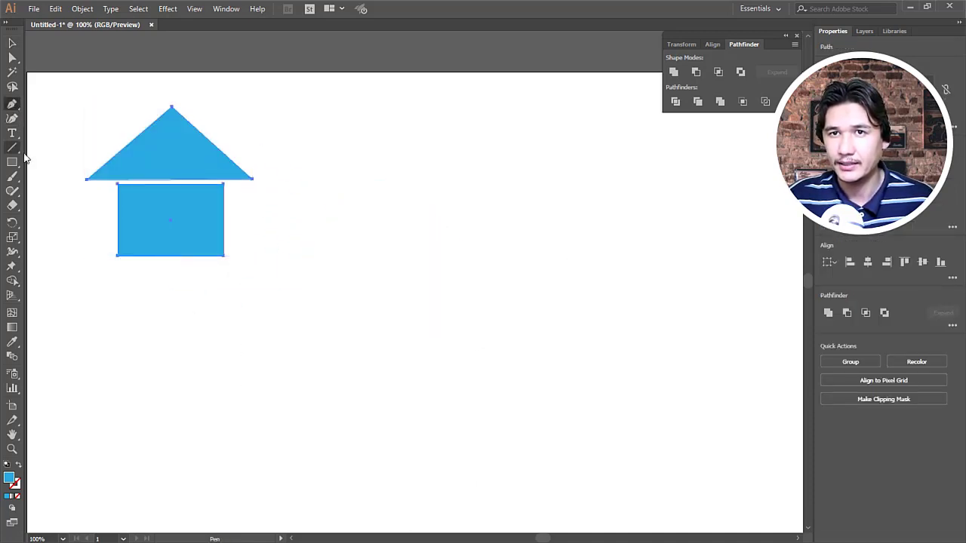
click(455, 186)
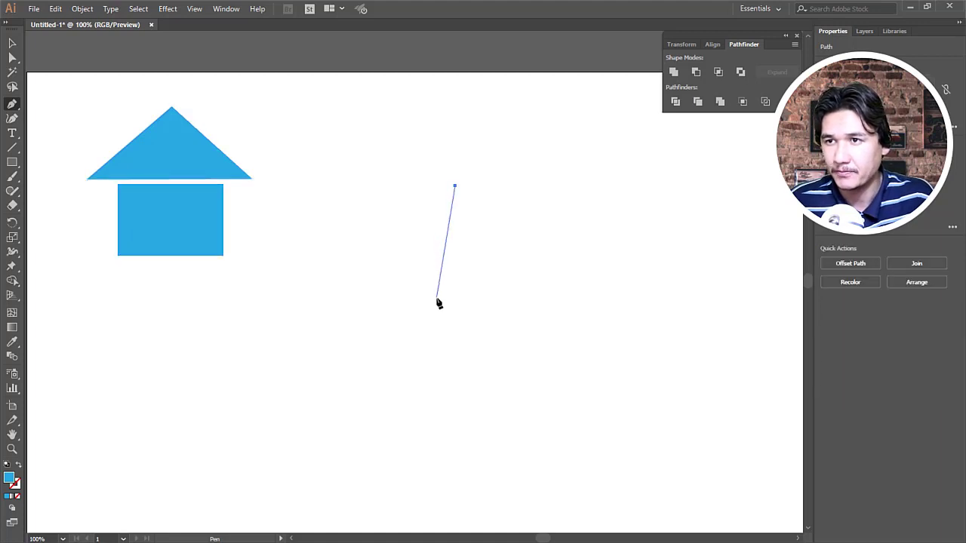
mouse_move(437, 294)
mouse_down()
mouse_move(470, 355)
mouse_move(460, 363)
mouse_up()
key(ctrl+z)
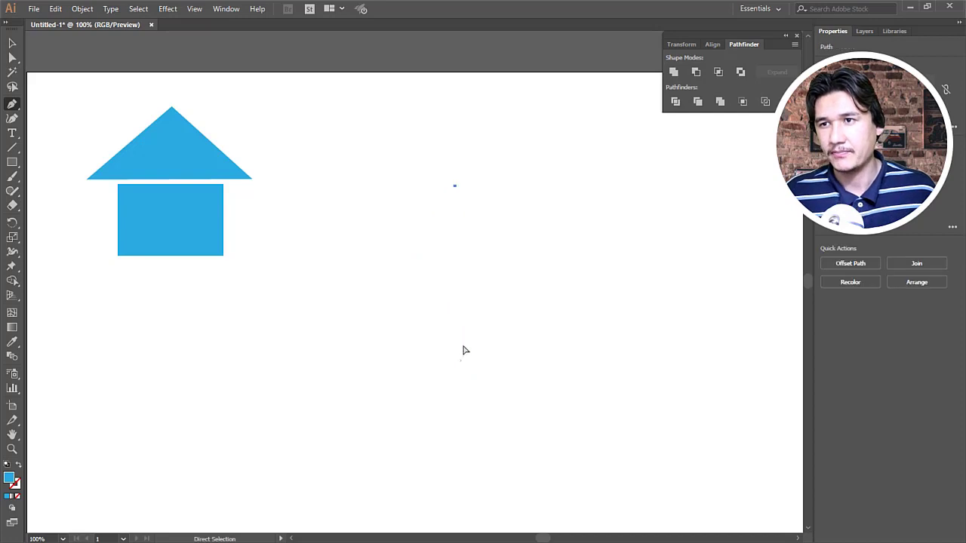
key(ctrl+z)
Draw a four-sided shape right of the house, then undo closing it.
click(424, 205)
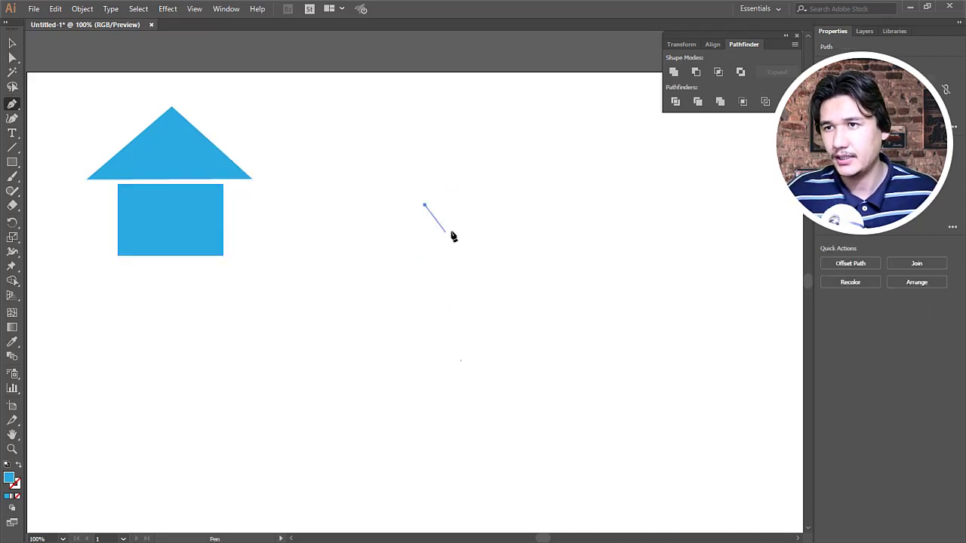
click(506, 150)
click(608, 213)
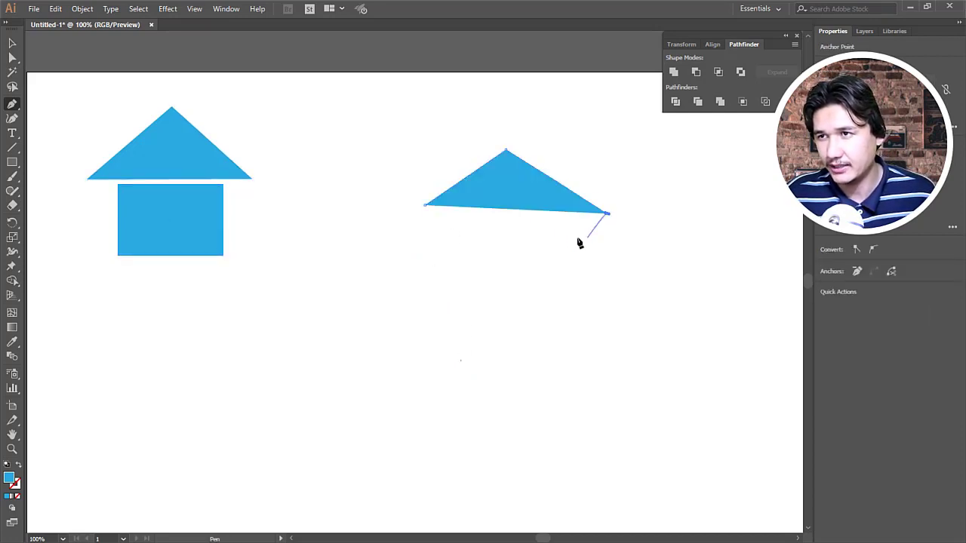
click(483, 305)
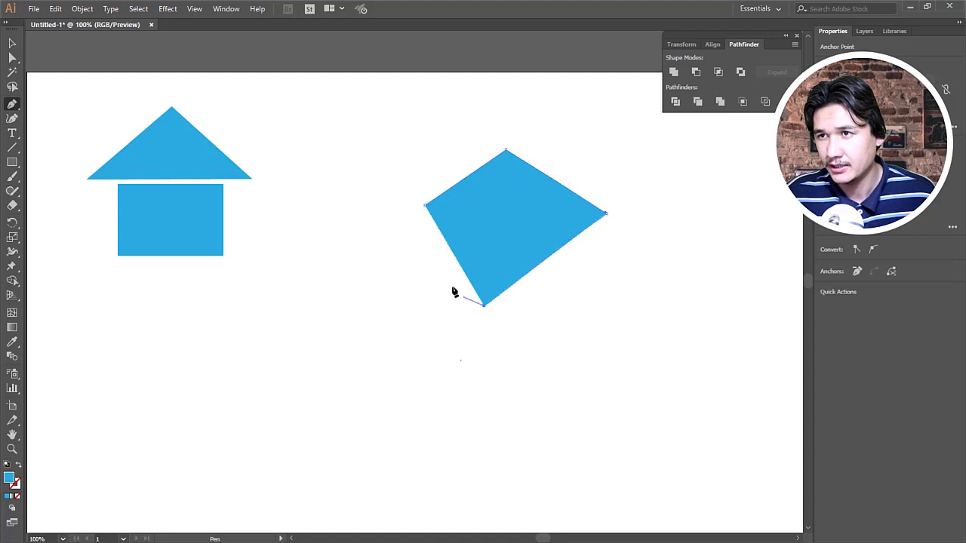
click(424, 205)
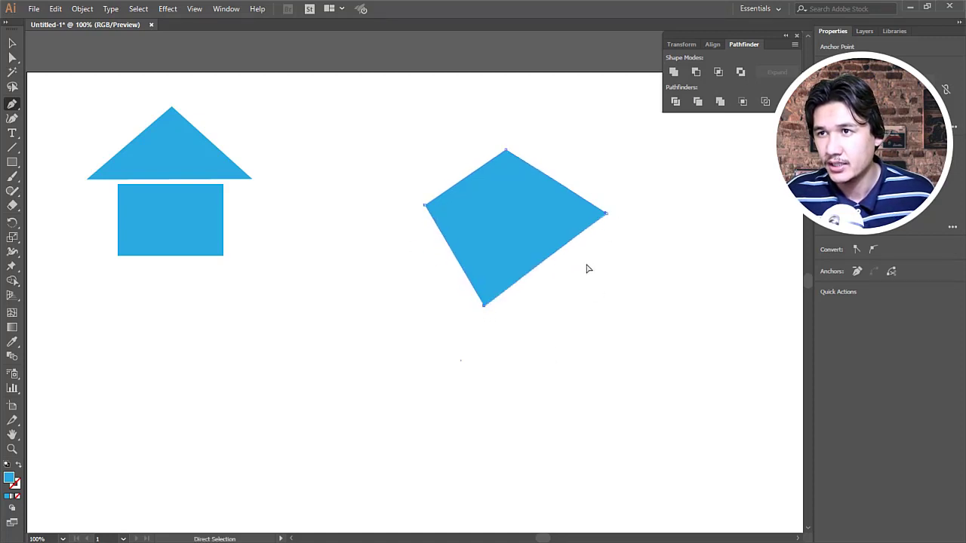
key(ctrl+z)
key(ctrl+z)
key(ctrl+z)
key(ctrl+z)
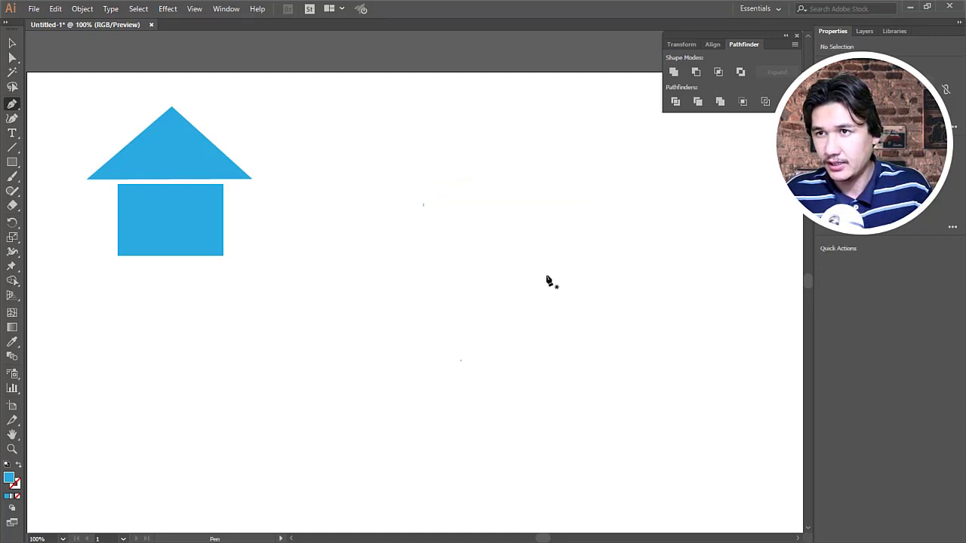
Start a curved path with a top point and a dragged curved bottom point.
click(366, 275)
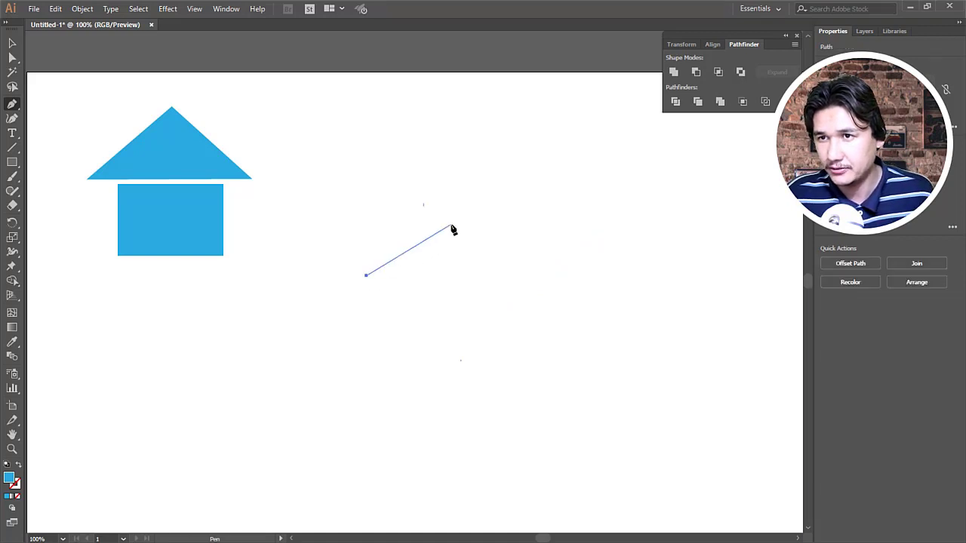
ctrl+click(413, 227)
click(408, 176)
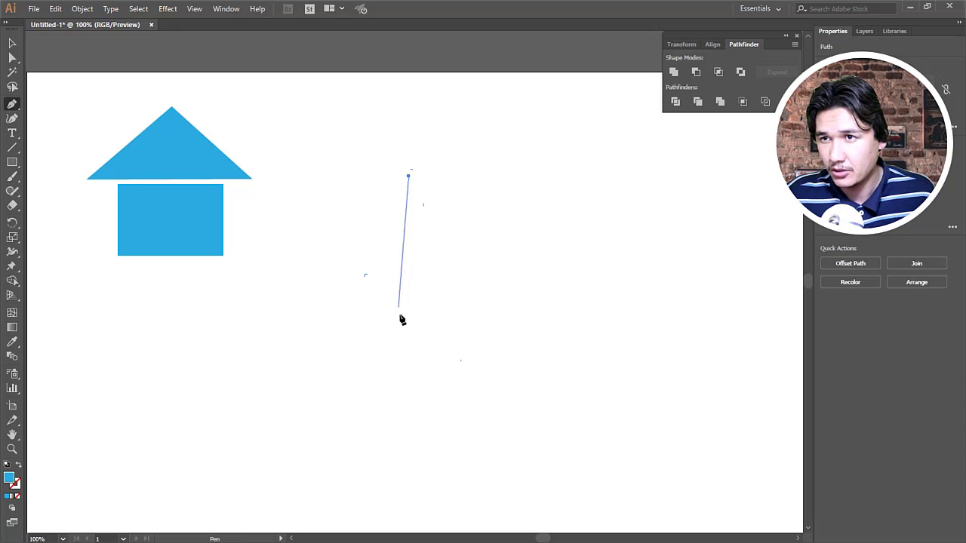
drag(403, 326, 450, 424)
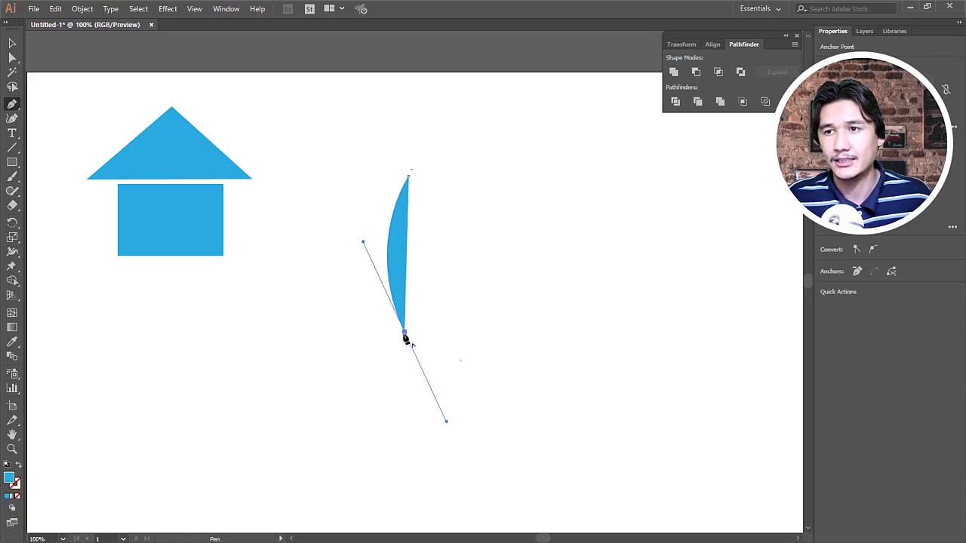
Trim the bottom point's handle and close the path into a pointed lens shape.
click(406, 334)
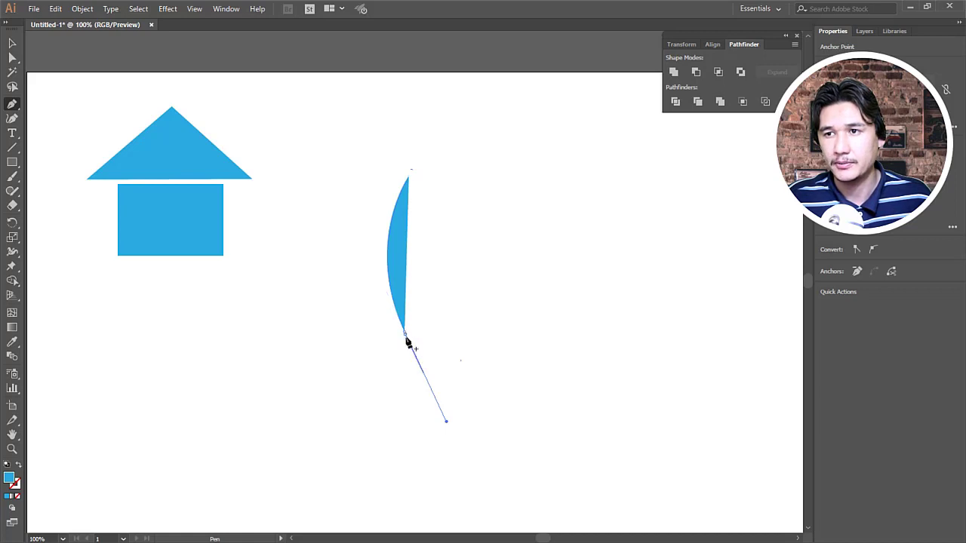
key(ctrl+z)
click(405, 334)
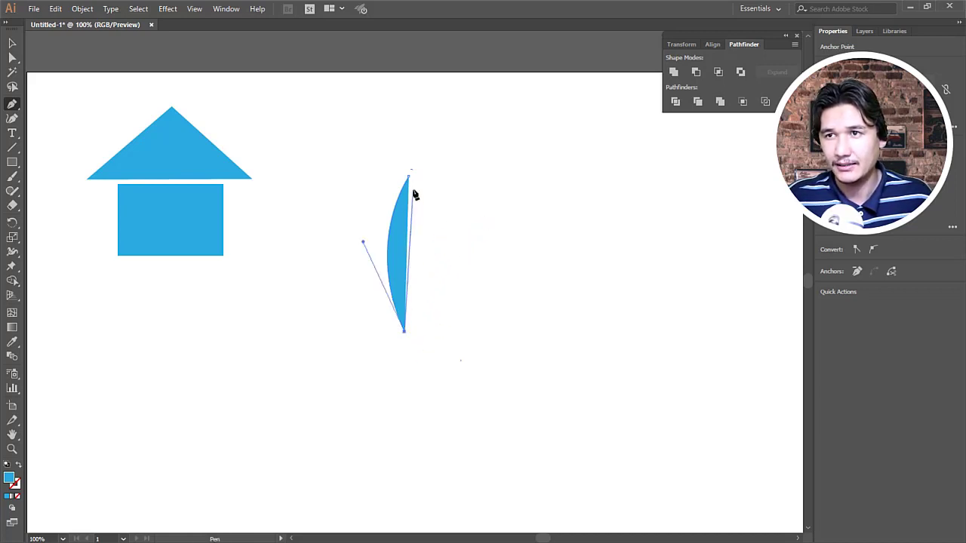
drag(408, 178, 369, 94)
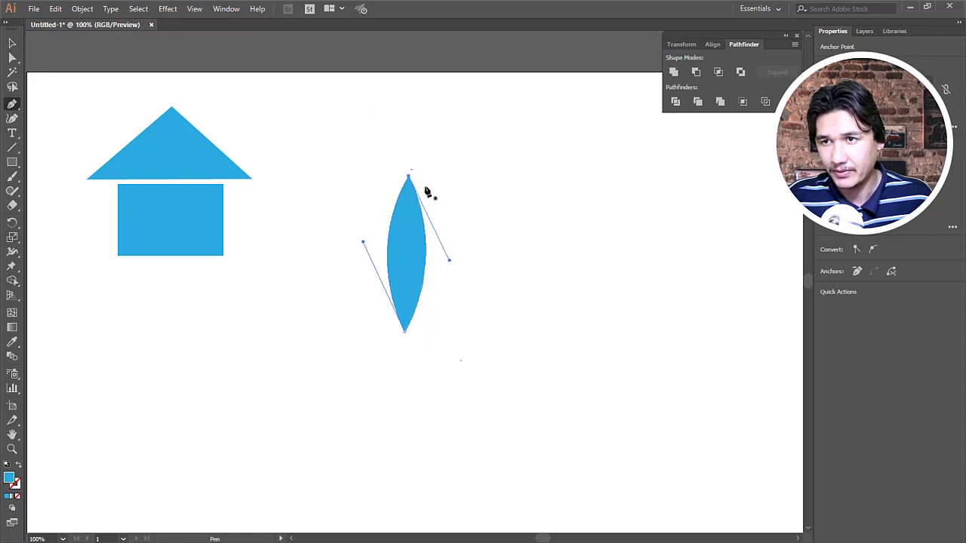
click(12, 43)
click(12, 57)
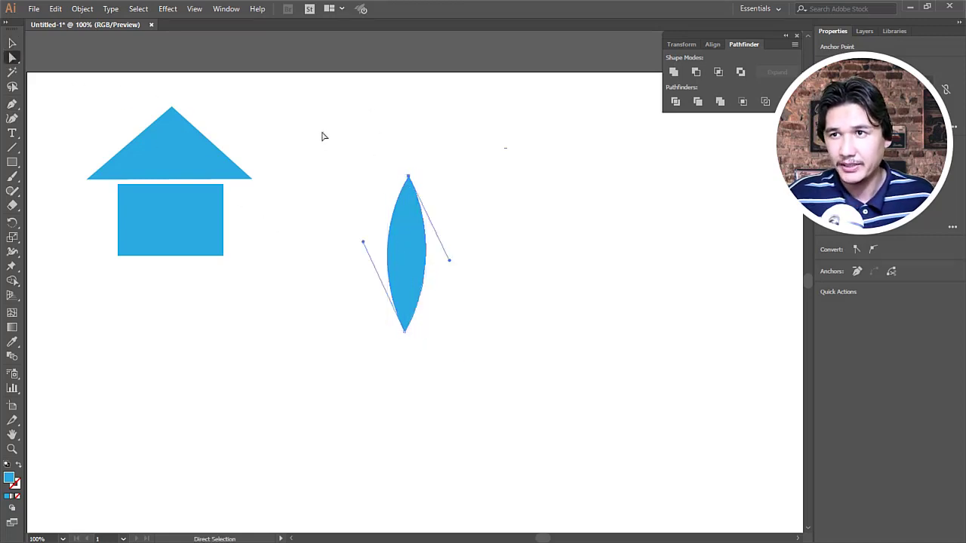
click(294, 358)
Draw a tall rectangle over the lens's right half and move the lens's bottom anchor toward its edge.
drag(12, 162, 78, 159)
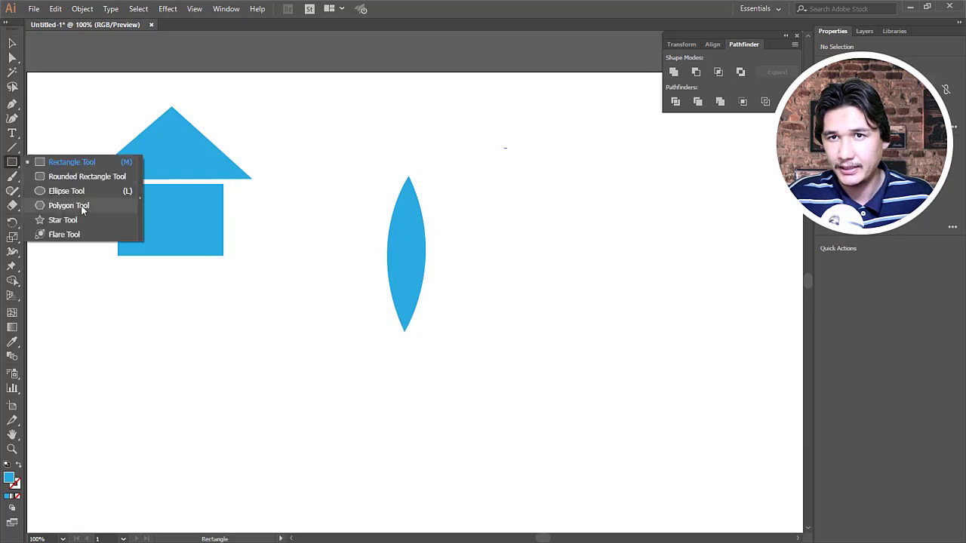
drag(467, 138, 408, 409)
click(11, 58)
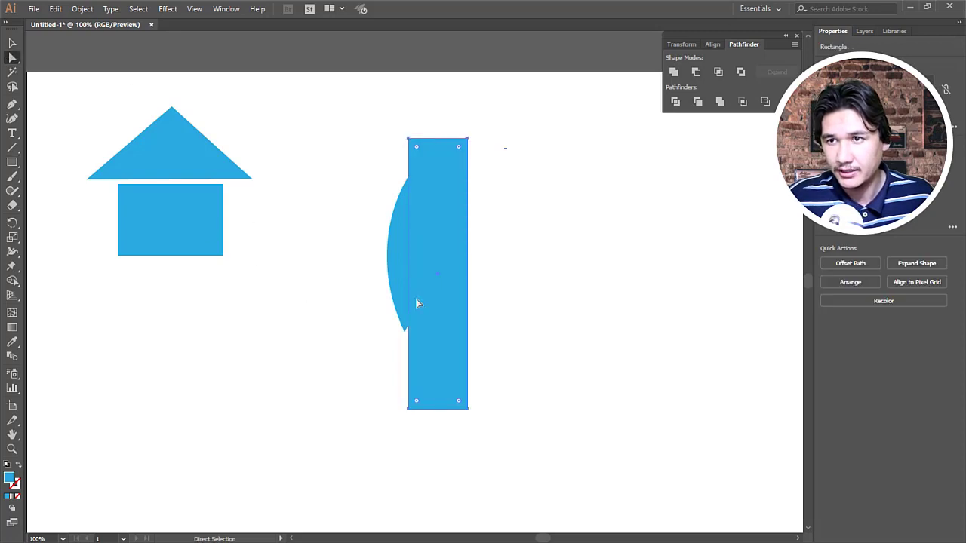
click(398, 232)
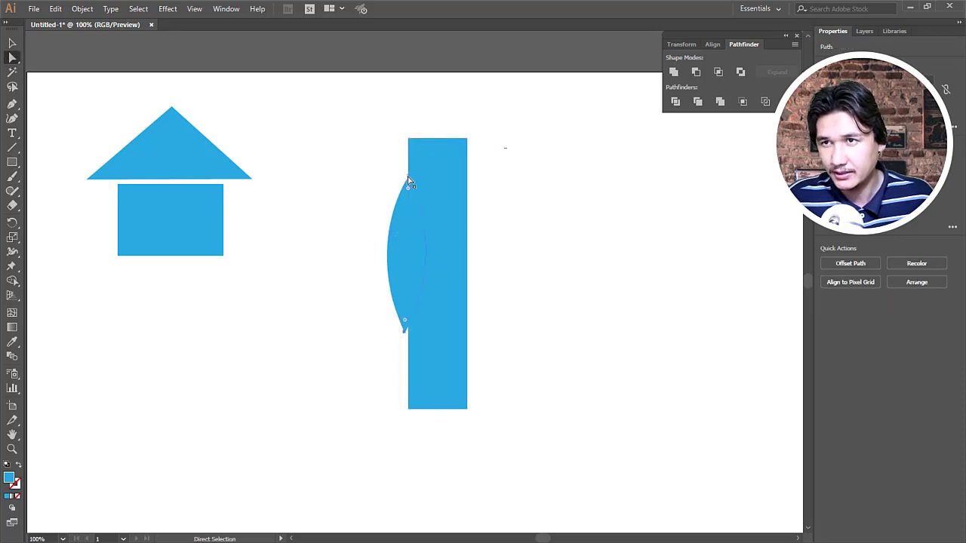
click(405, 332)
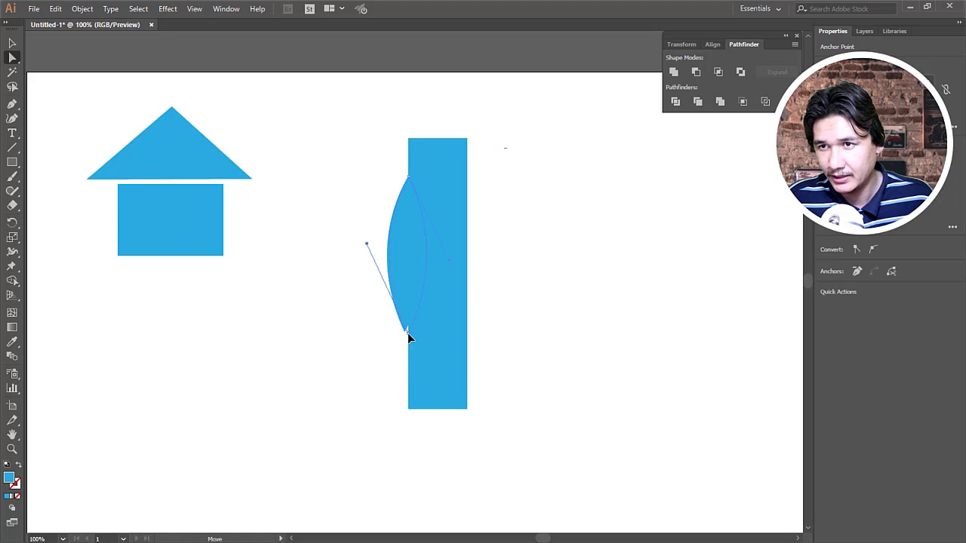
drag(407, 334, 408, 336)
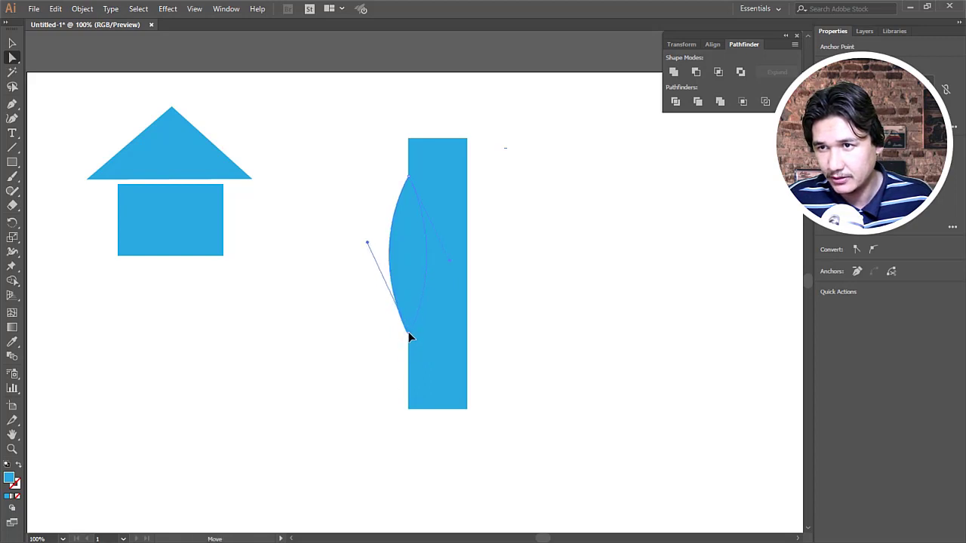
Zoom in and snap the lens's bottom anchor exactly onto the rectangle's corner.
click(406, 381)
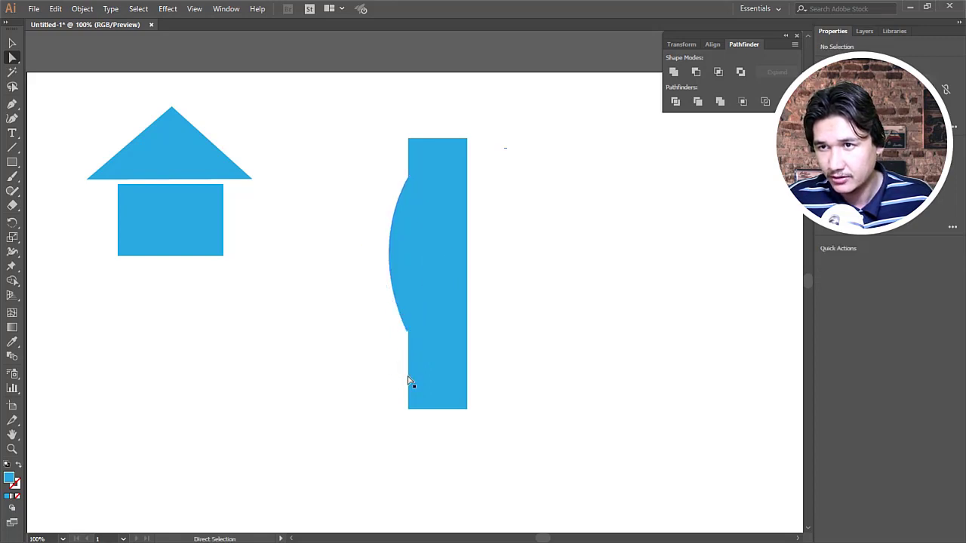
click(403, 313)
key(z)
drag(388, 308, 431, 357)
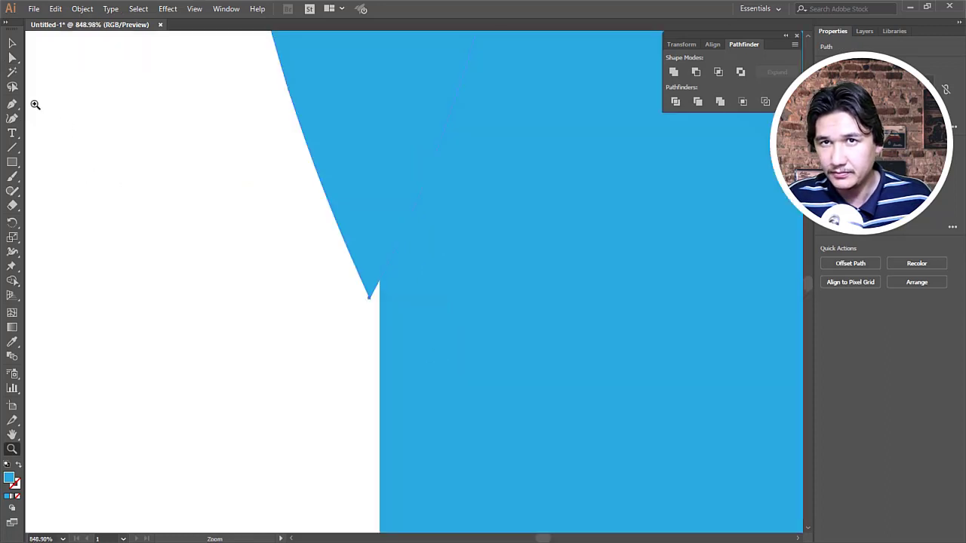
key(a)
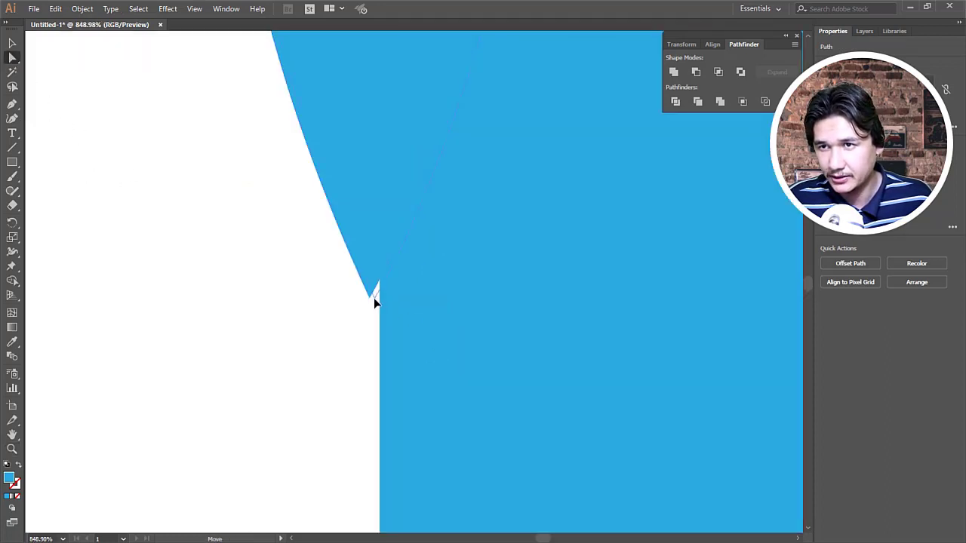
drag(373, 297, 379, 288)
click(369, 338)
key(z)
alt+click(474, 287)
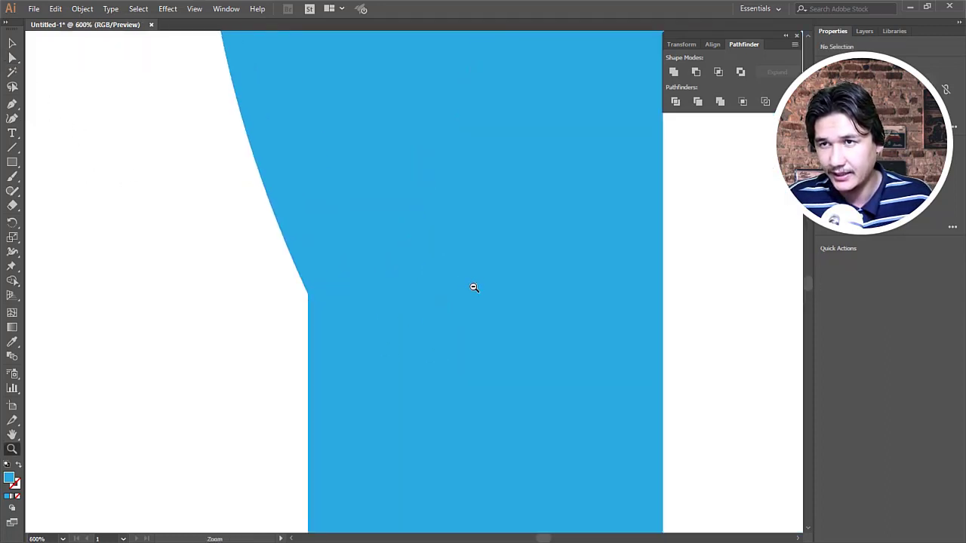
alt+click(474, 287)
alt+click(468, 294)
alt+click(463, 302)
alt+click(371, 176)
alt+click(366, 199)
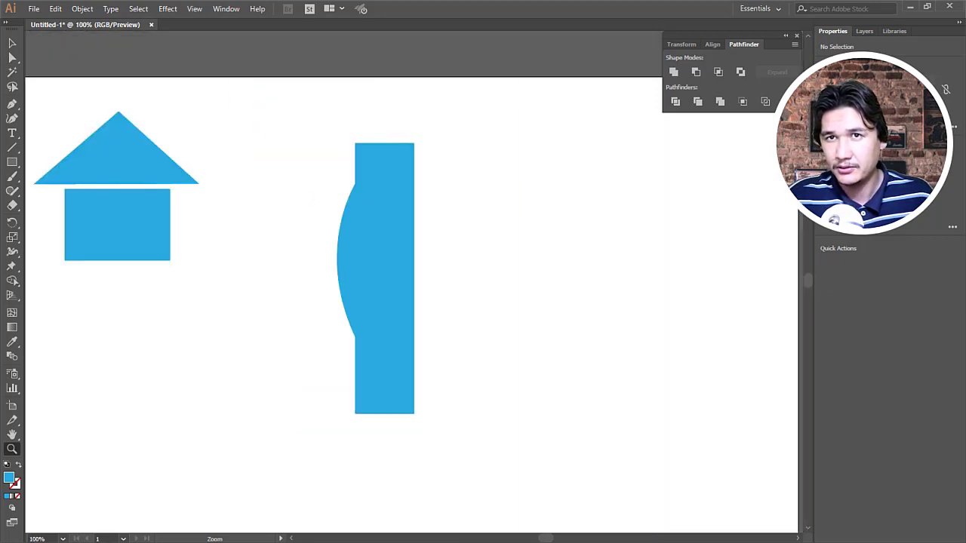
Divide the lens and rectangle with Pathfinder and delete the leftover rectangle piece.
key(a)
click(394, 365)
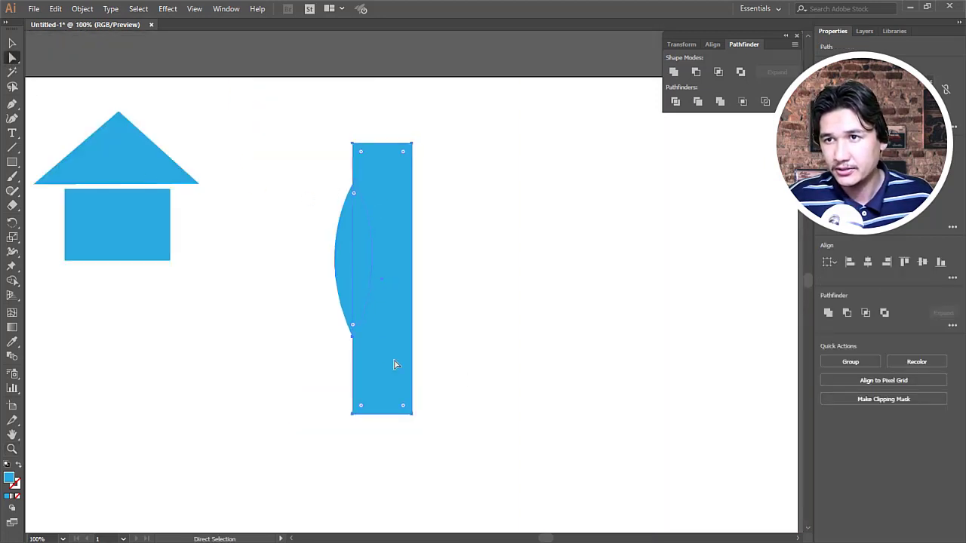
drag(394, 365, 396, 365)
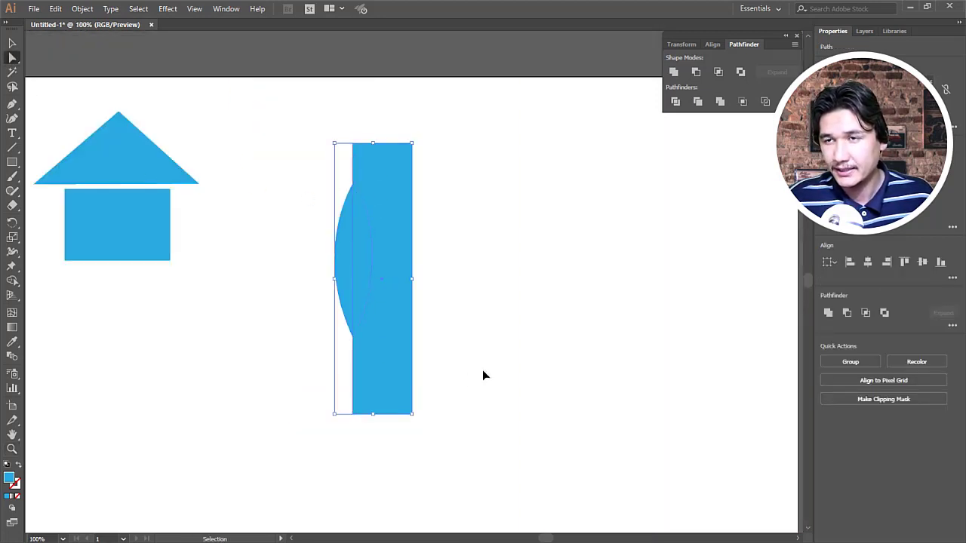
click(675, 102)
click(524, 233)
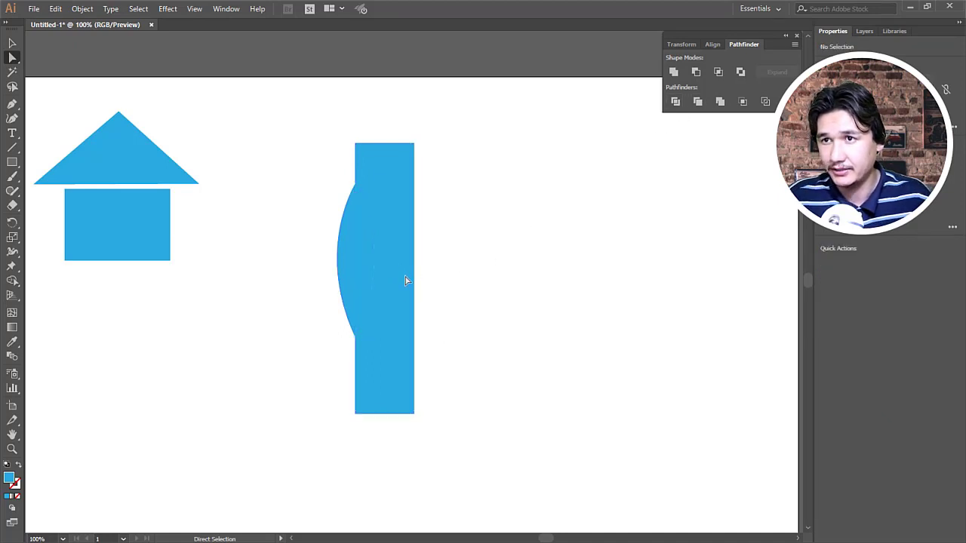
click(405, 277)
key(Delete)
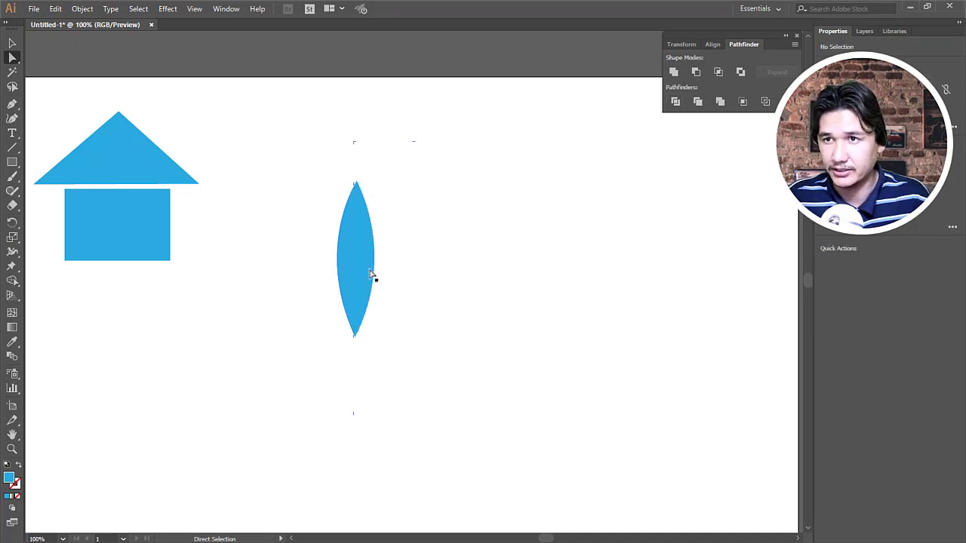
Fill the lens's right half with green and its left half with dark green.
click(360, 270)
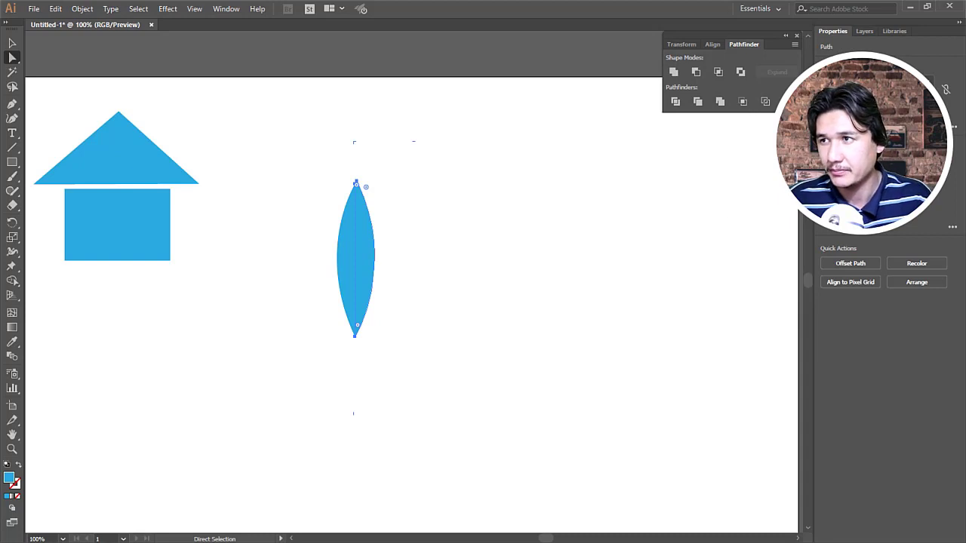
click(838, 175)
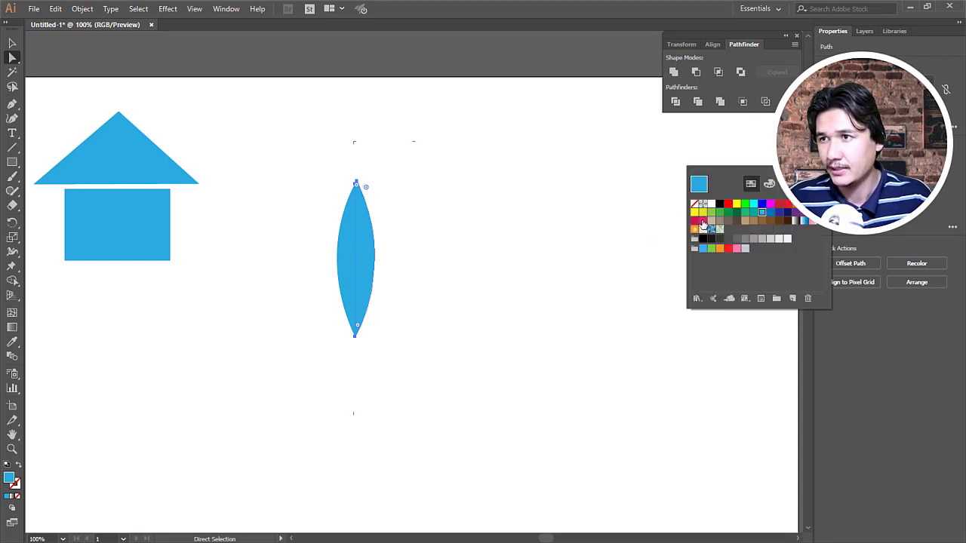
click(720, 213)
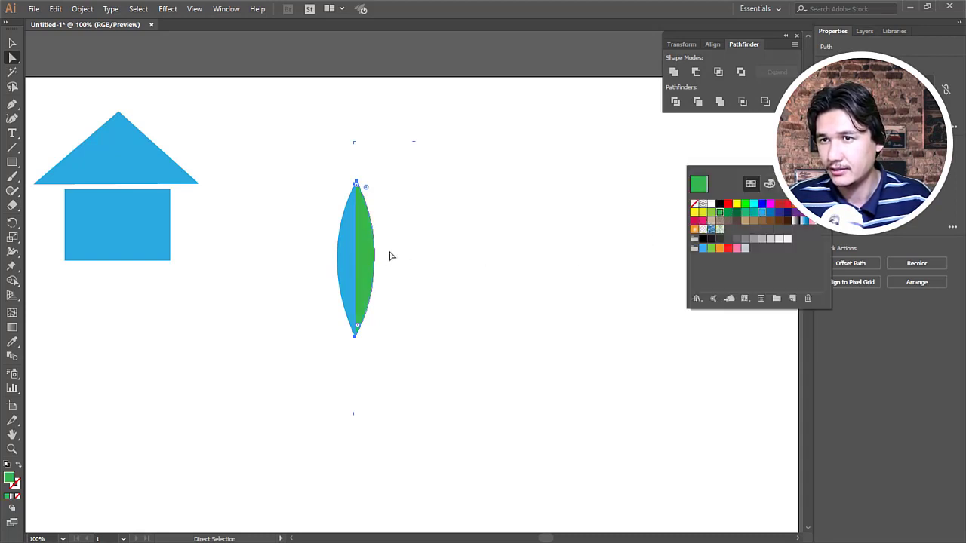
click(351, 259)
click(356, 277)
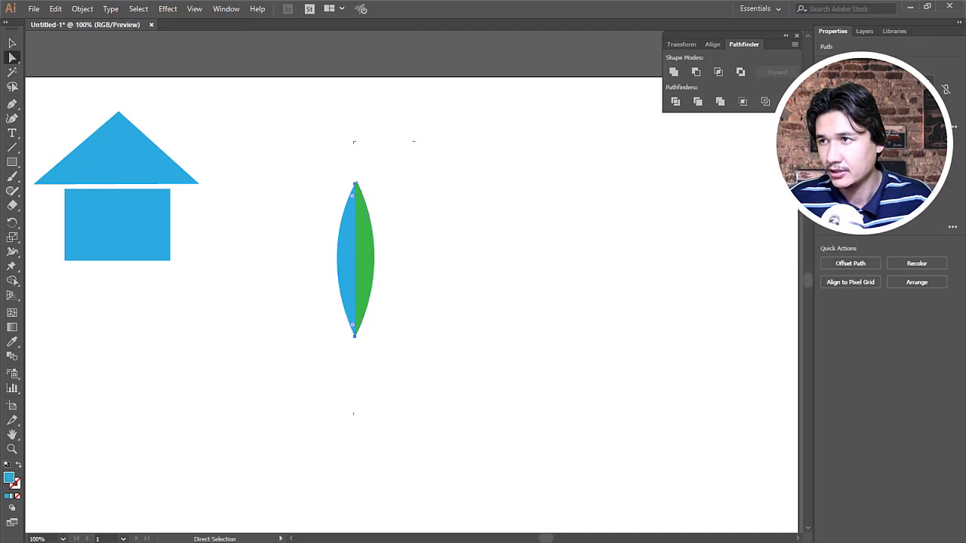
click(837, 175)
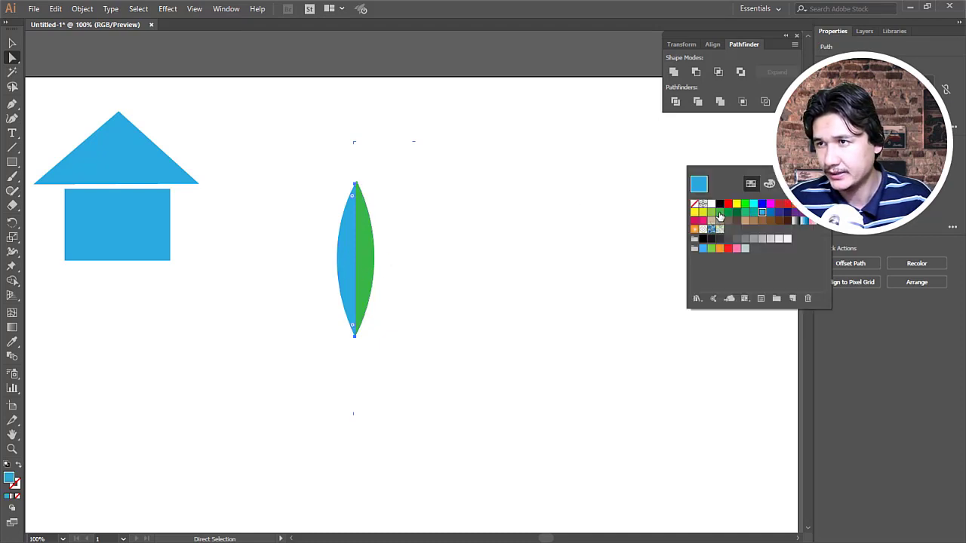
click(726, 215)
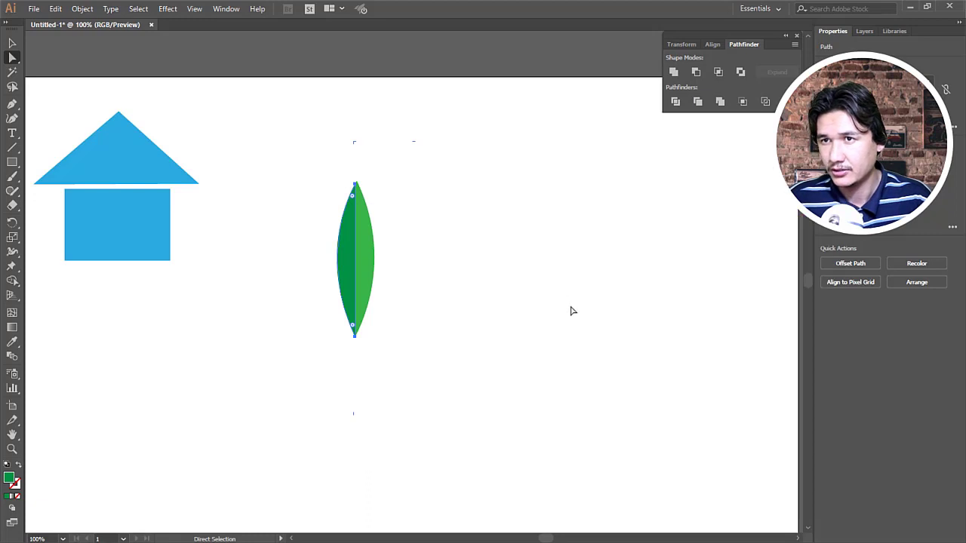
click(517, 319)
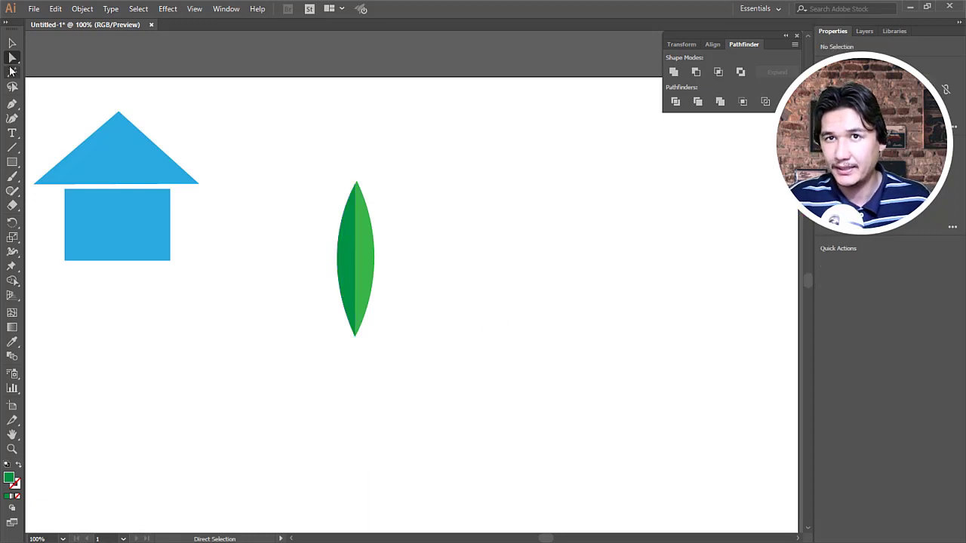
click(12, 43)
Copy a second leaf, rotate it counter-clockwise, and set it against the upright leaf.
click(366, 280)
mouse_move(367, 280)
mouse_down()
mouse_move(498, 305)
mouse_move(440, 313)
mouse_up()
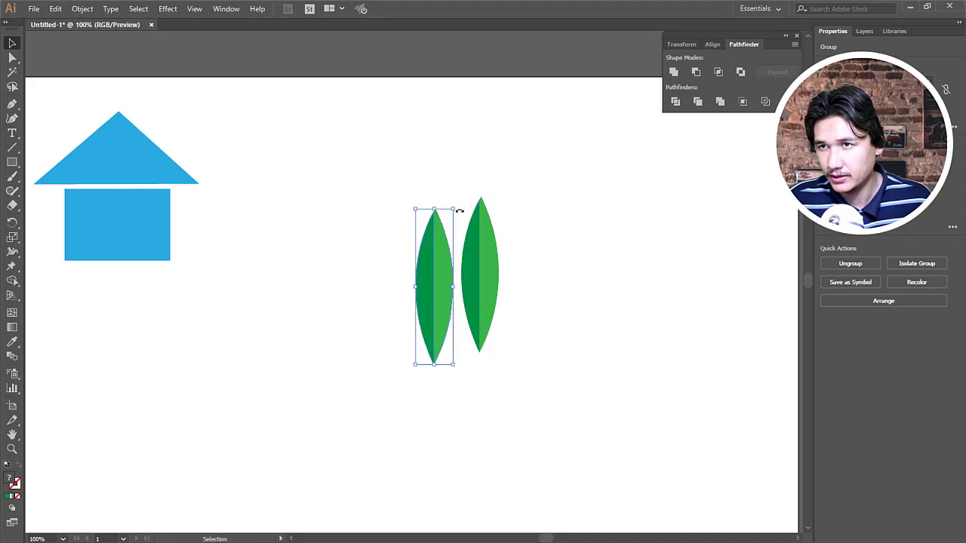
drag(459, 203, 407, 203)
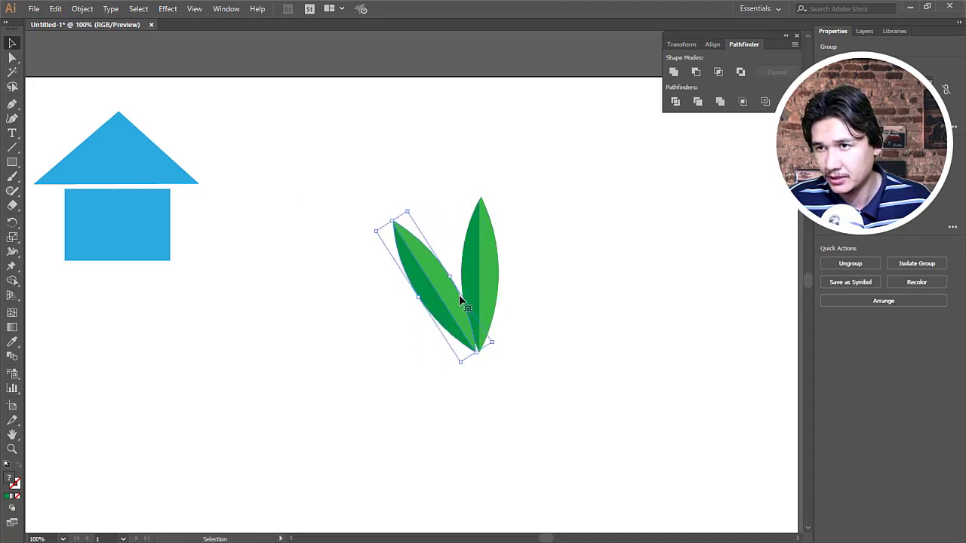
drag(459, 294, 457, 336)
key(a)
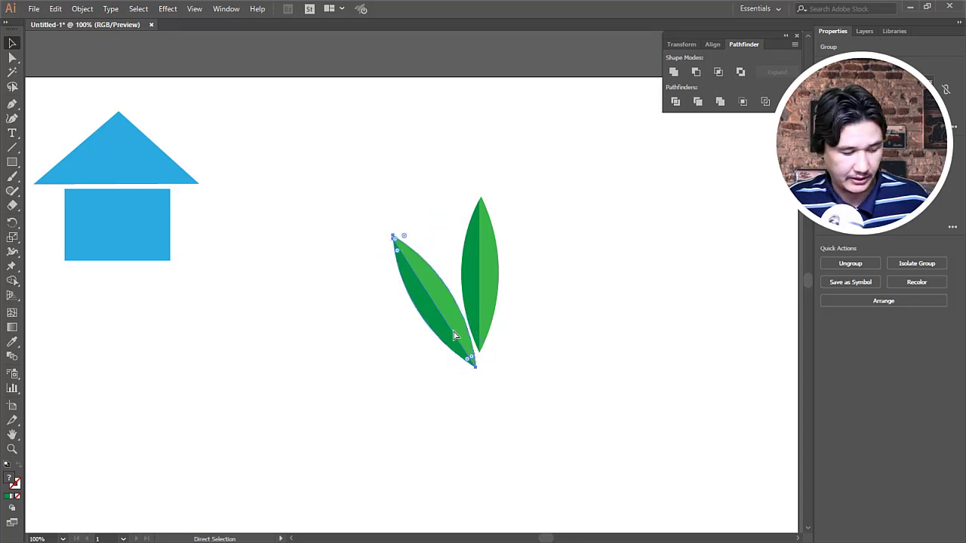
key(v)
key(a)
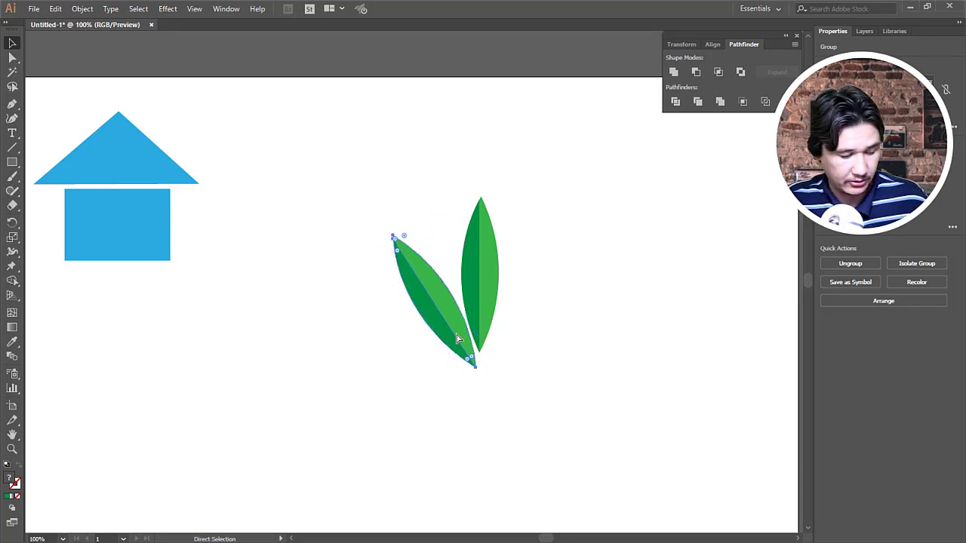
key(v)
Copy and mirror the tilted leaf onto the right side, then raise the middle leaf.
drag(438, 302, 598, 295)
right_click(606, 283)
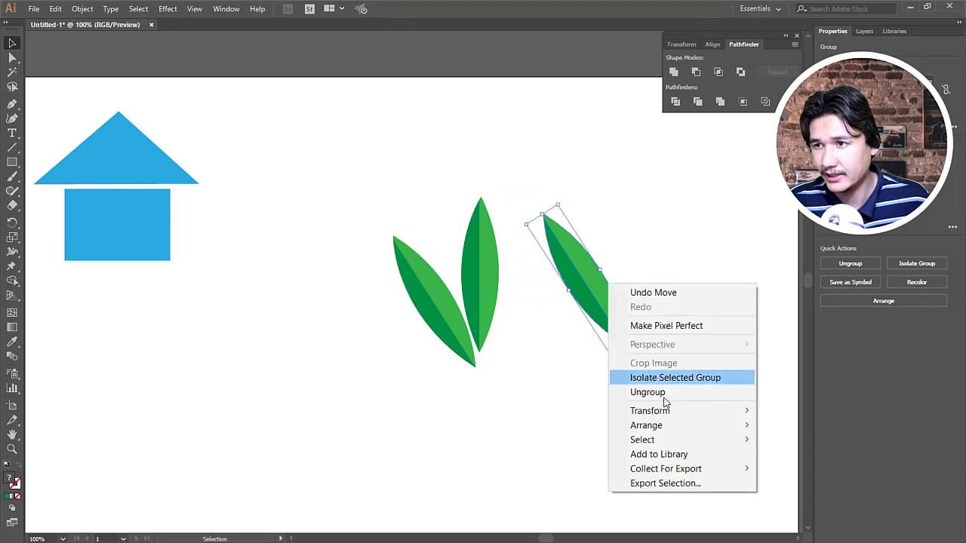
mouse_move(649, 410)
click(814, 456)
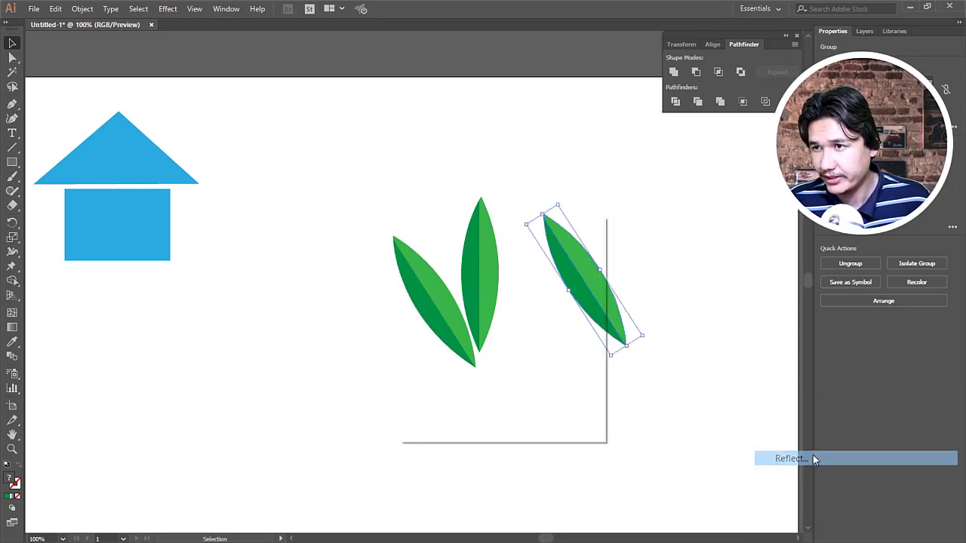
click(505, 411)
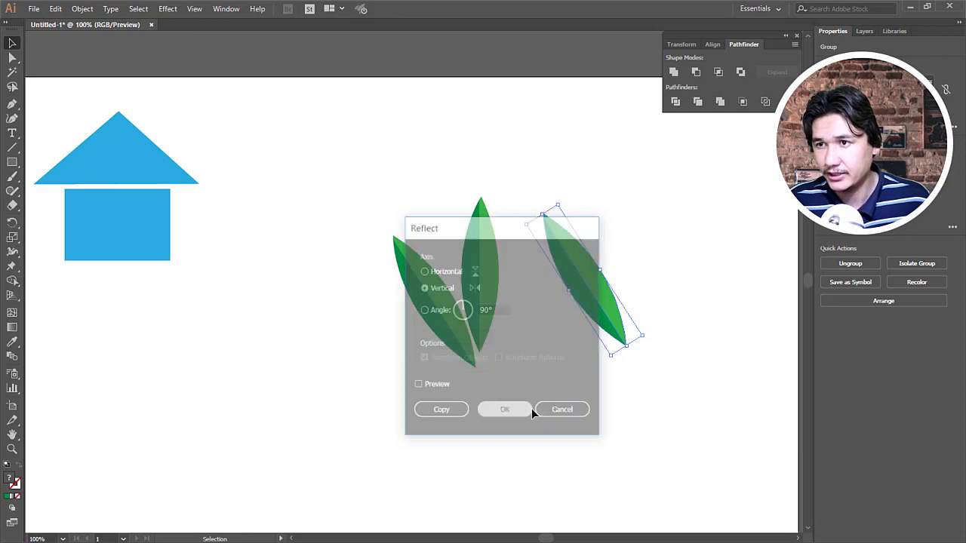
drag(594, 324, 508, 341)
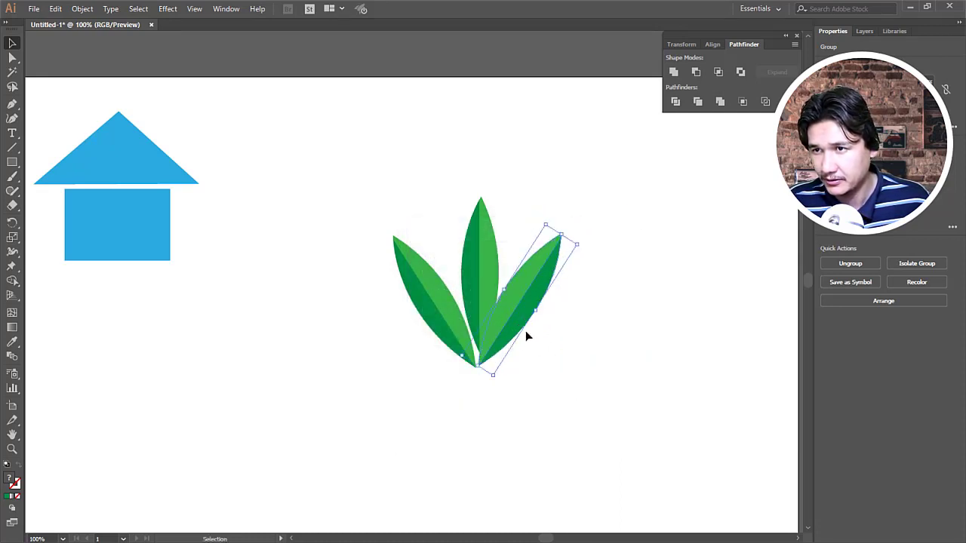
key(Left)
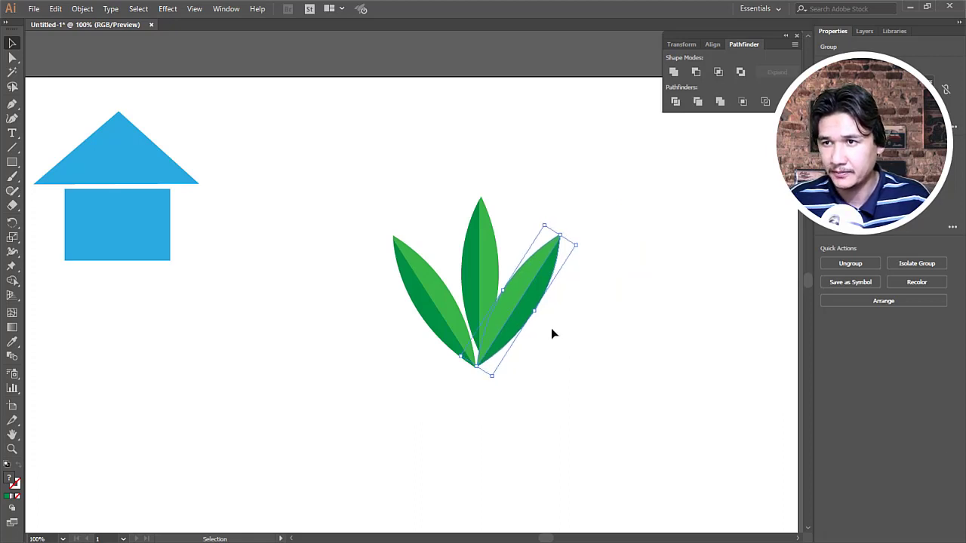
key(Left)
click(564, 361)
drag(484, 250, 477, 240)
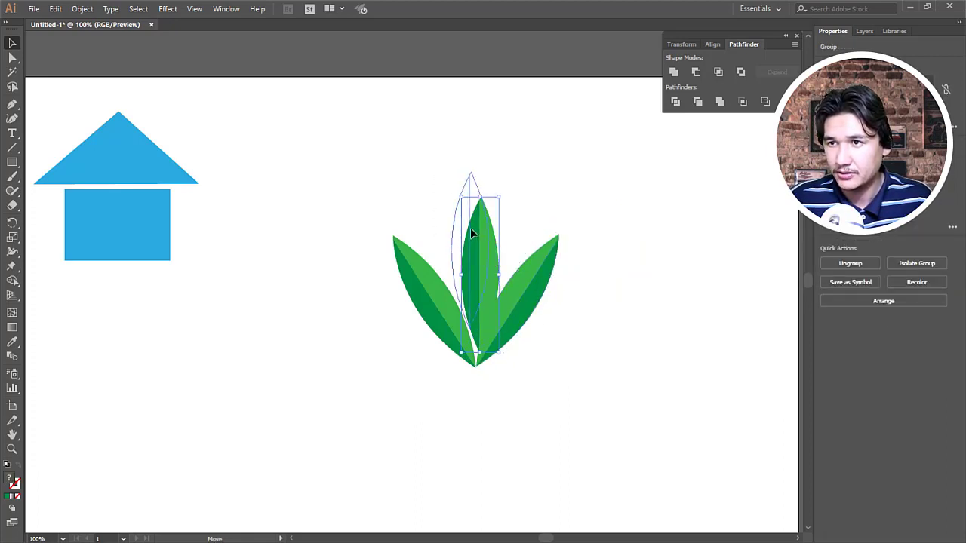
key(Up)
key(Up)
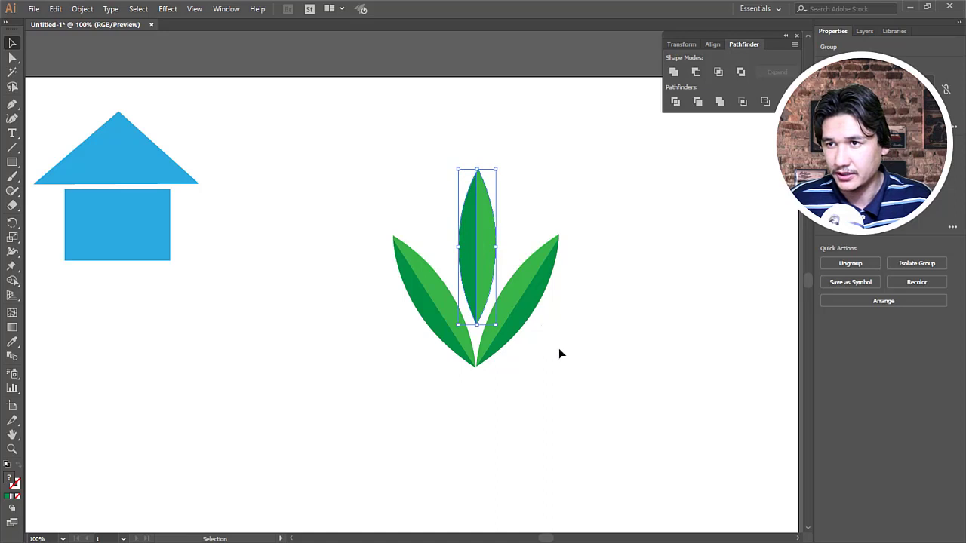
click(560, 356)
Move the three-leaf plant up beside the house and scale it smaller.
alt+click(526, 350)
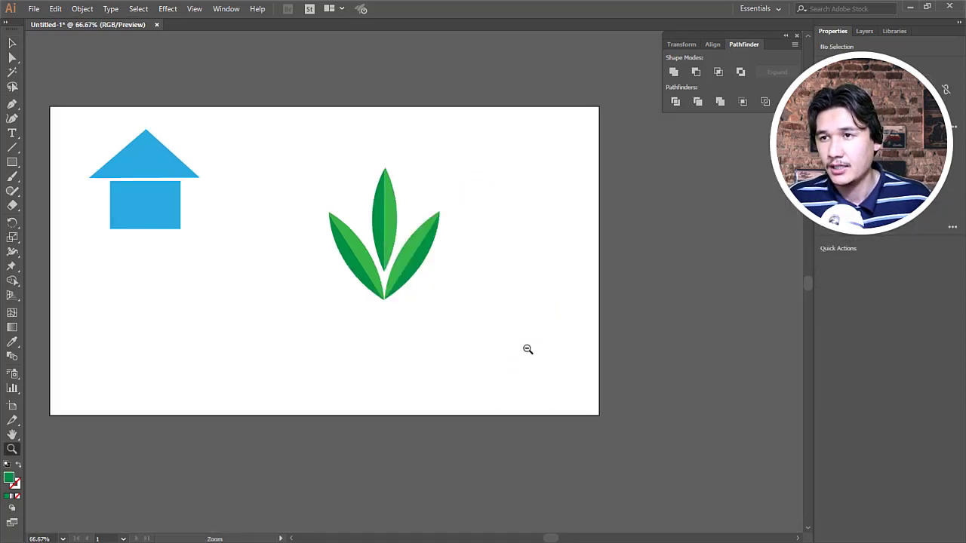
alt+click(349, 292)
alt+click(280, 224)
click(428, 297)
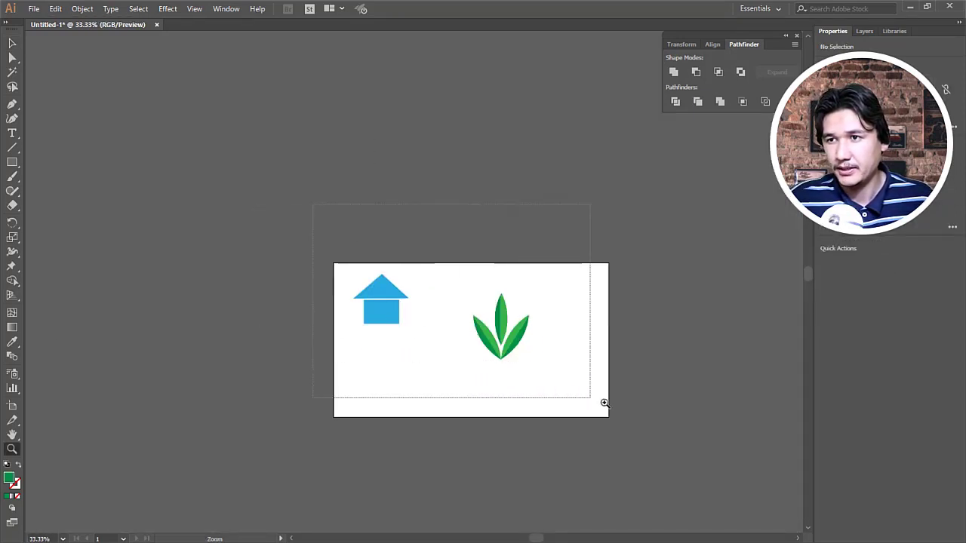
drag(428, 296, 616, 412)
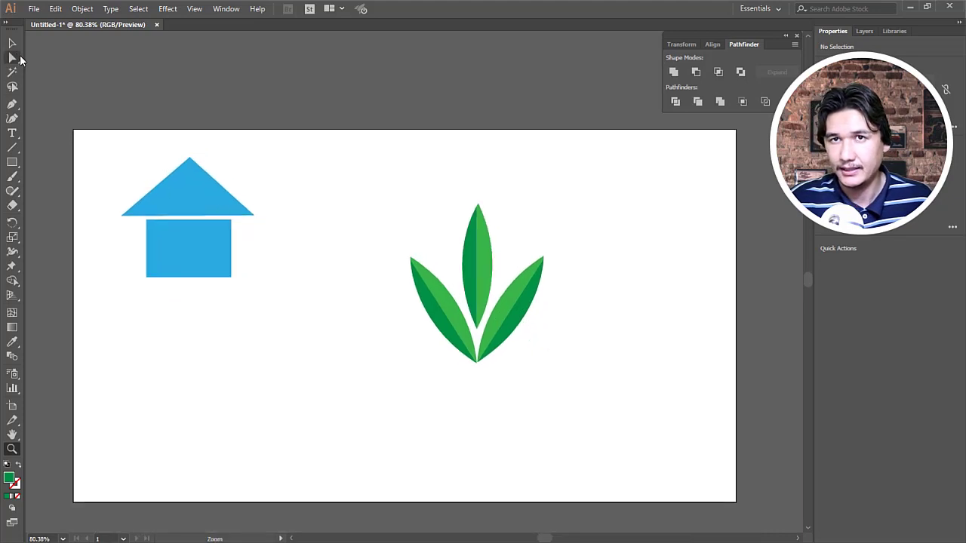
click(12, 43)
mouse_move(438, 250)
mouse_down()
mouse_move(550, 334)
mouse_move(443, 264)
mouse_move(384, 240)
mouse_move(394, 237)
mouse_up()
drag(410, 130, 395, 149)
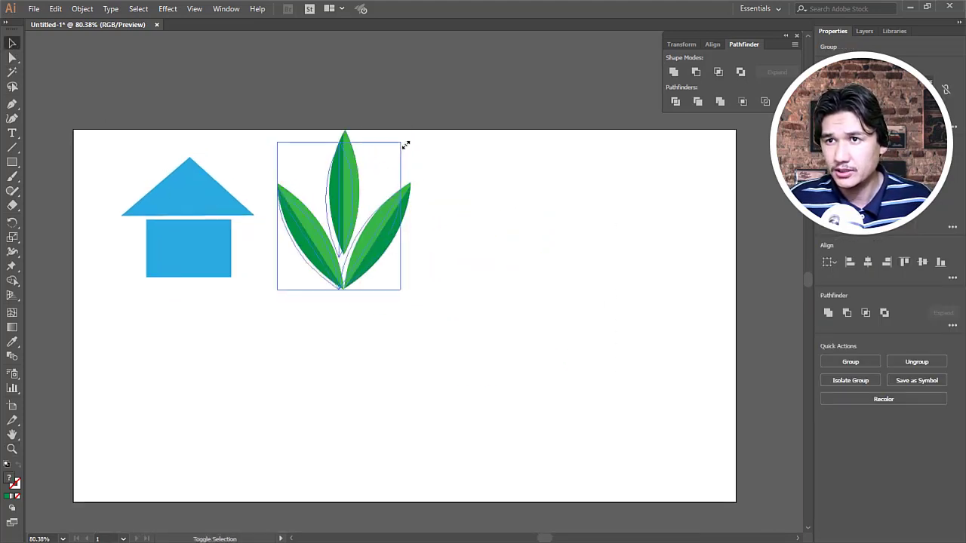
click(439, 211)
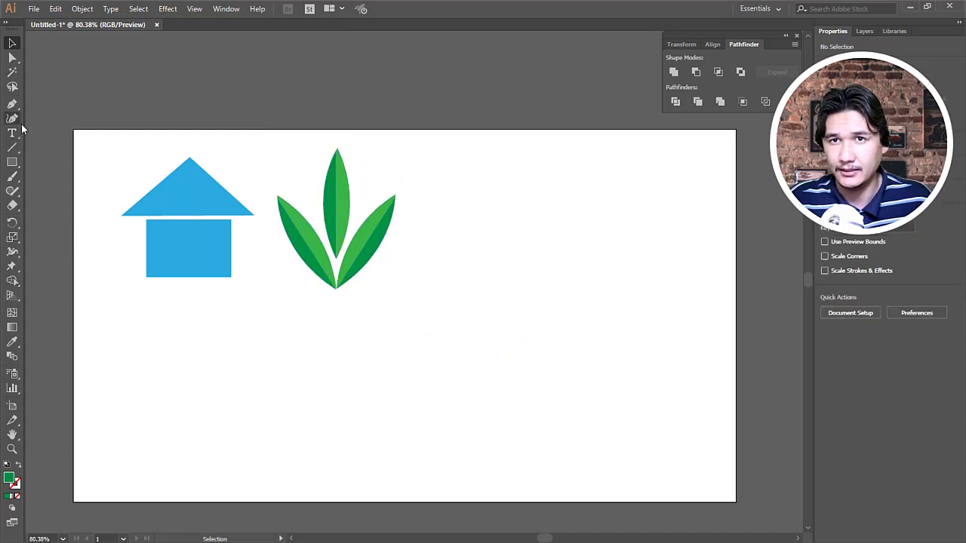
Start the head profile with the Pen tool, placing face points and a curved back of the head.
click(12, 103)
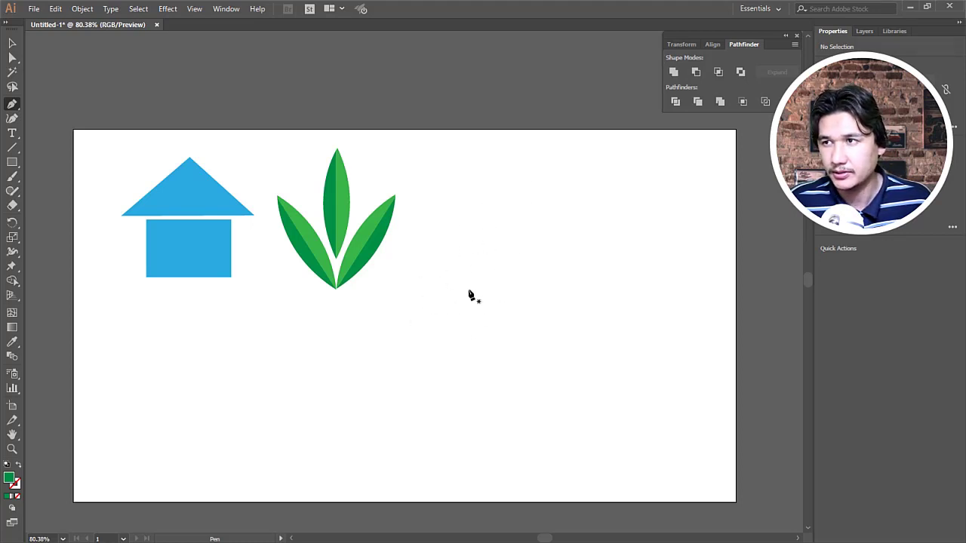
click(451, 328)
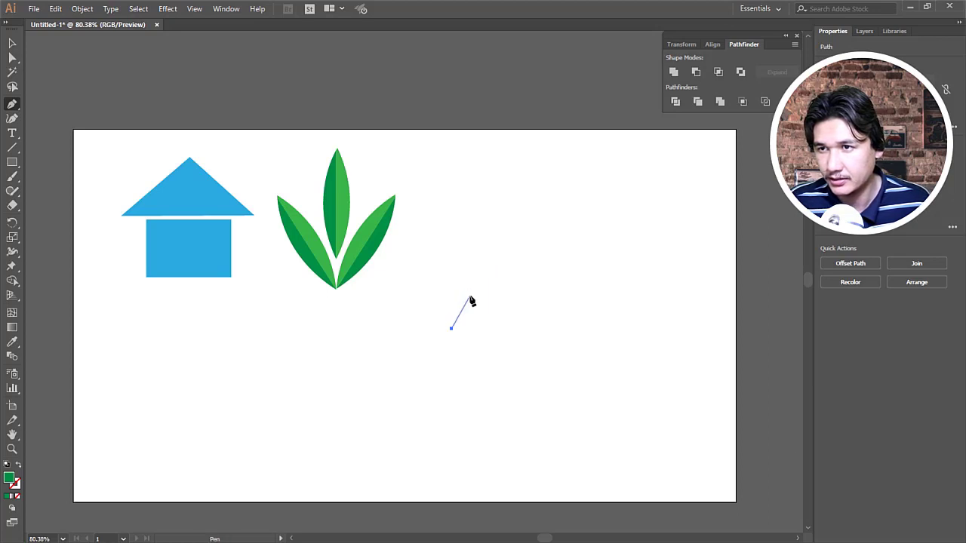
click(467, 297)
ctrl+click(457, 267)
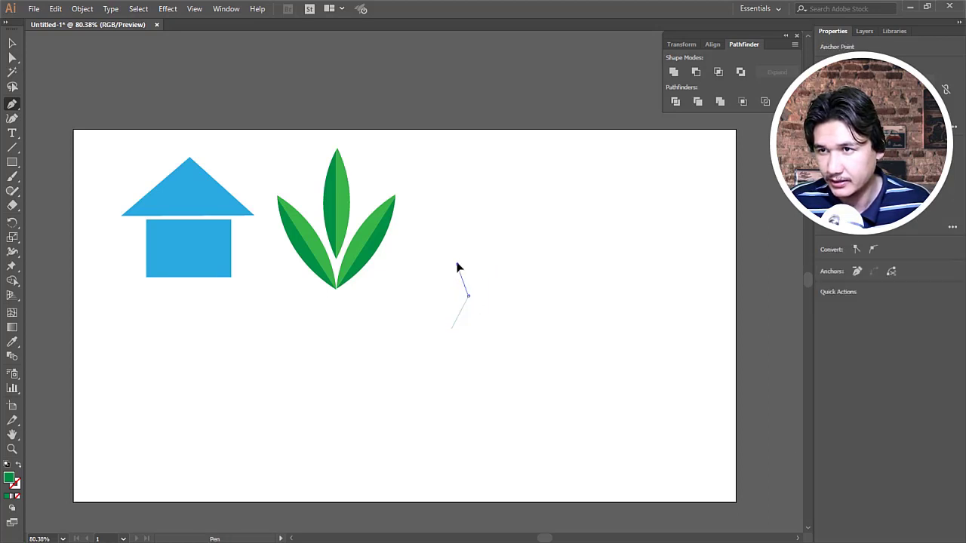
click(458, 258)
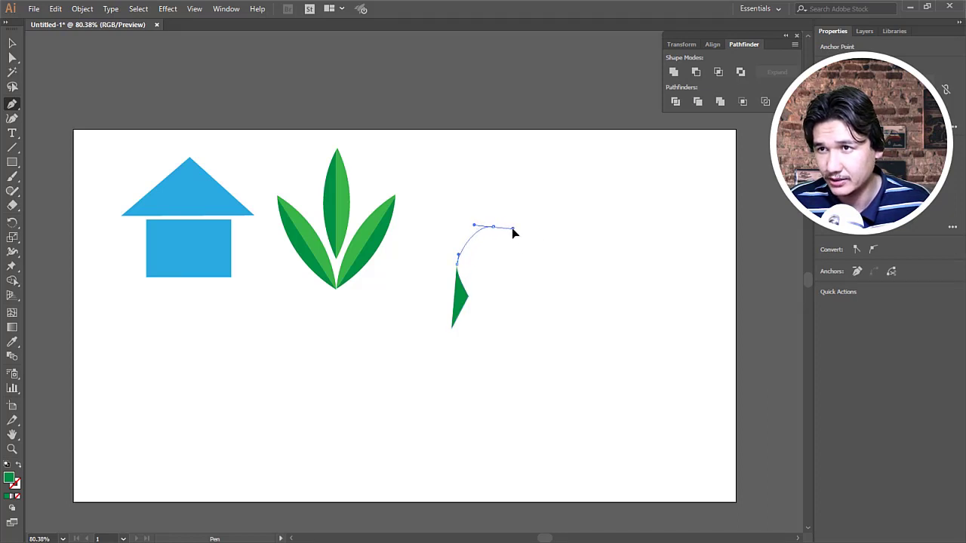
drag(553, 277, 553, 329)
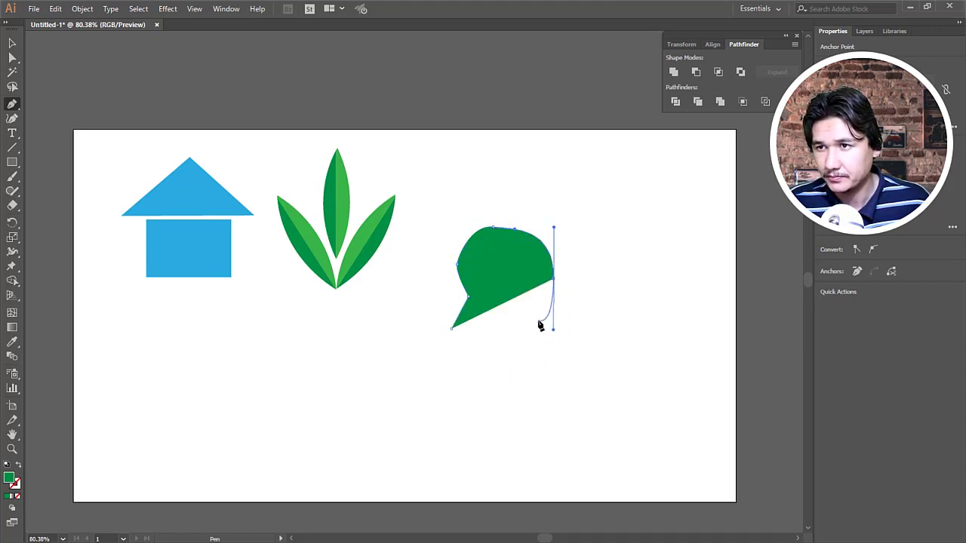
Continue the outline down the neck and jaw, finishing with a jagged mouth notch.
drag(528, 325, 514, 353)
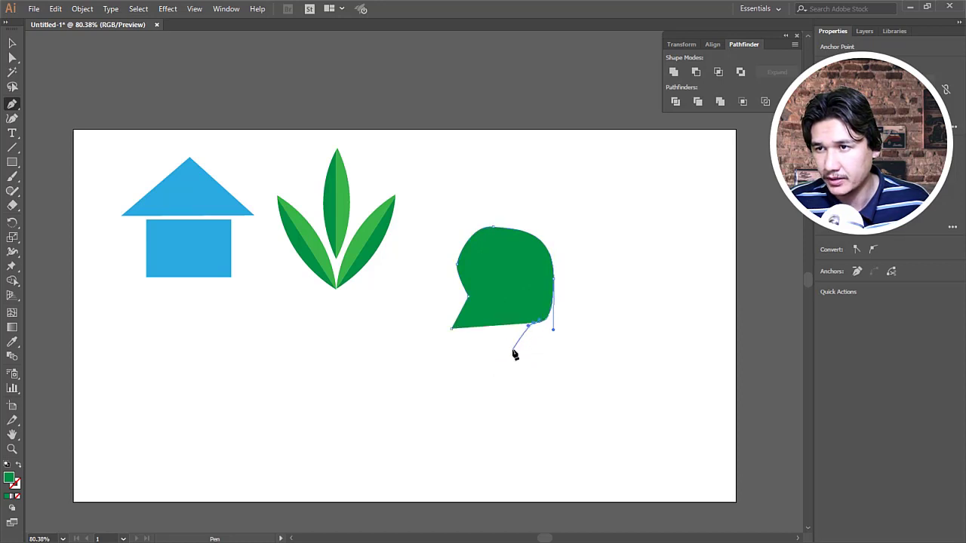
click(512, 347)
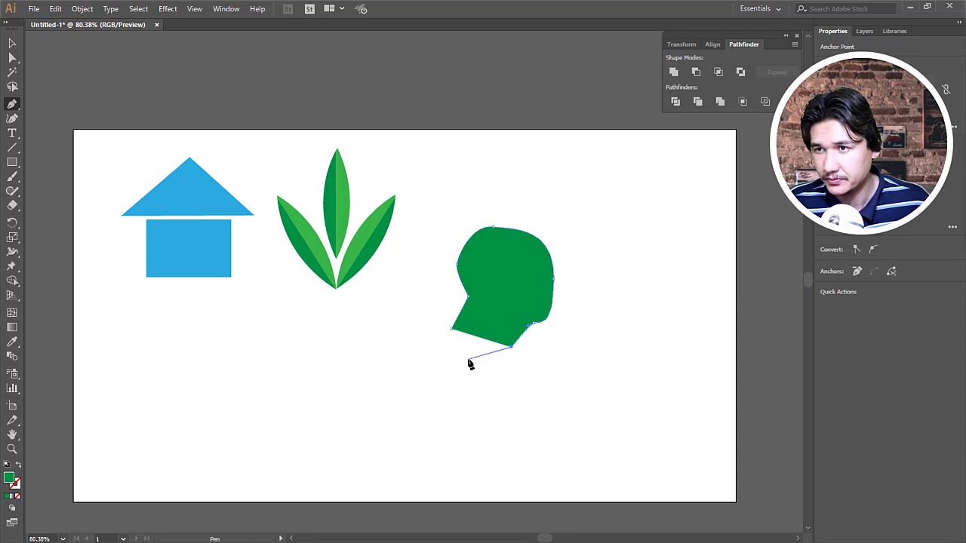
drag(484, 366, 455, 368)
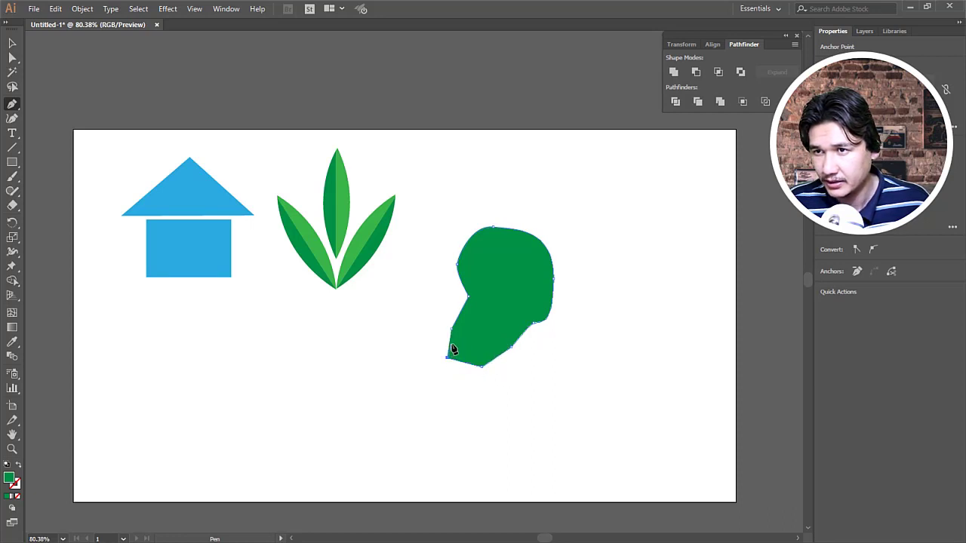
click(457, 347)
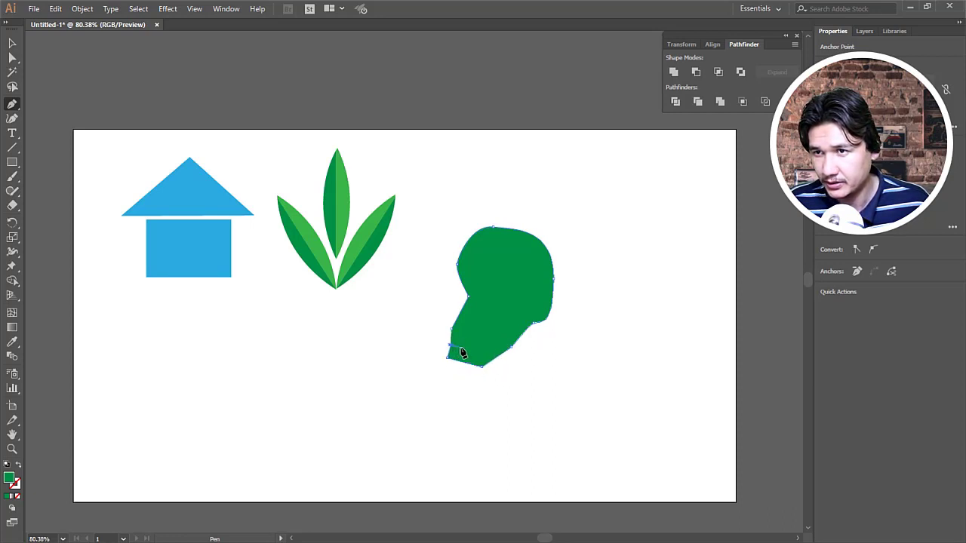
click(457, 338)
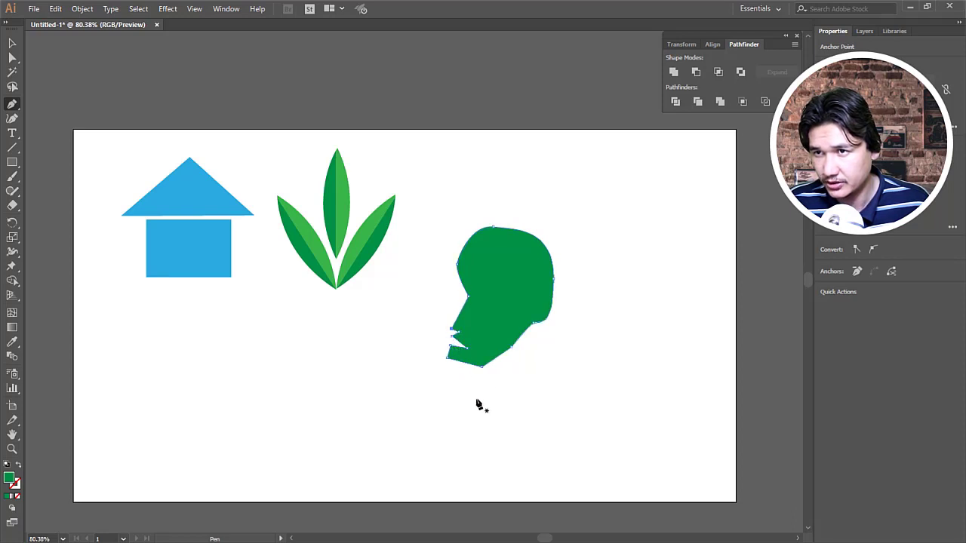
click(12, 58)
Zoom in on the green head shape to edit its points.
click(349, 366)
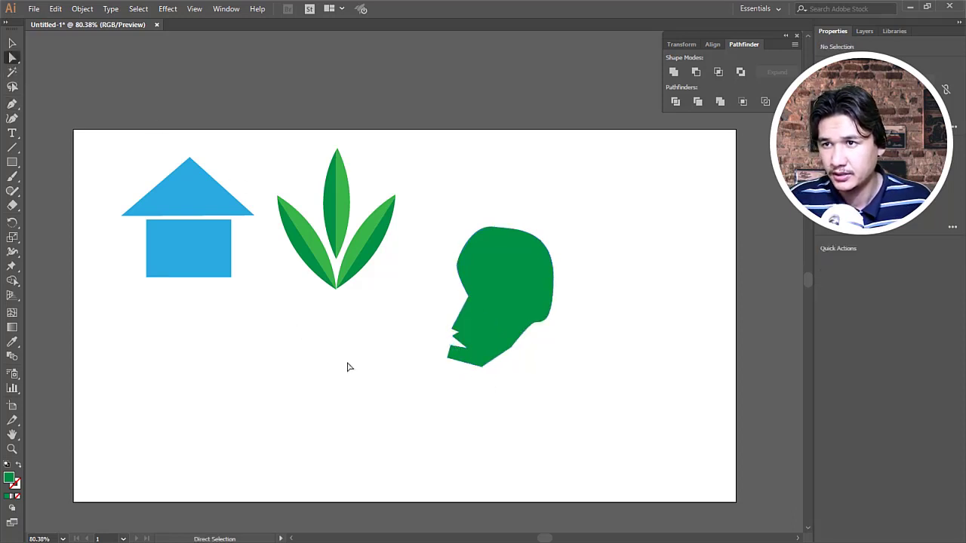
key(z)
drag(365, 181, 722, 427)
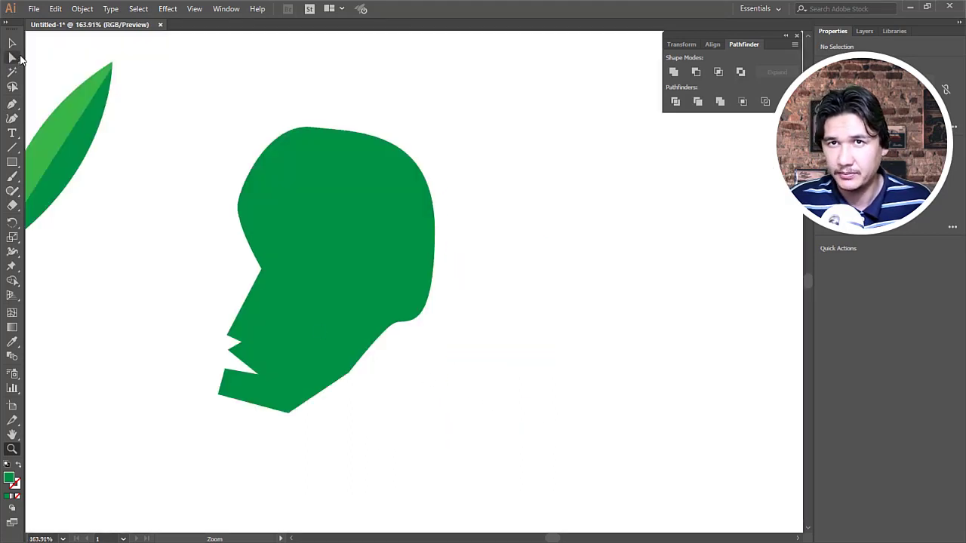
click(12, 58)
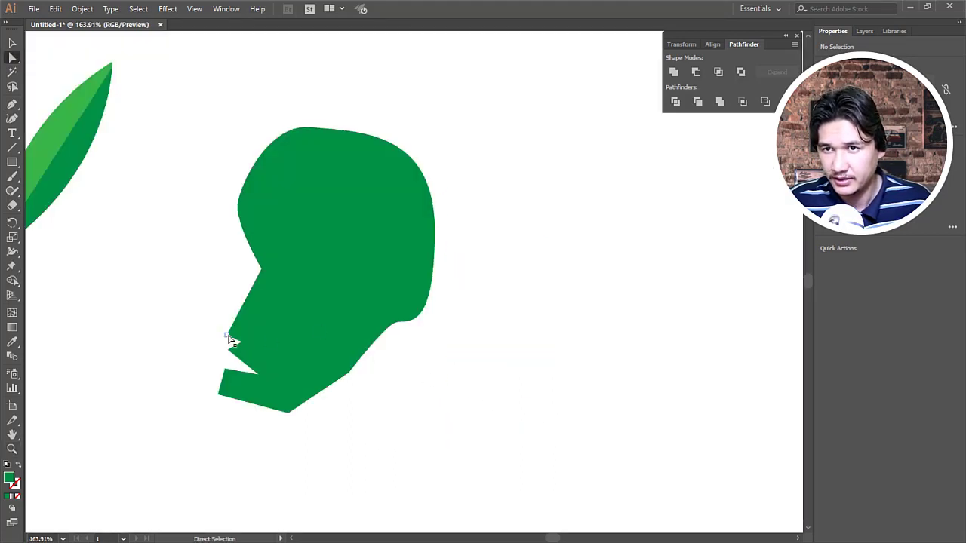
Deepen the jagged mouth notch, lengthen the chin and curve the neck edge under the jaw.
drag(227, 336, 223, 318)
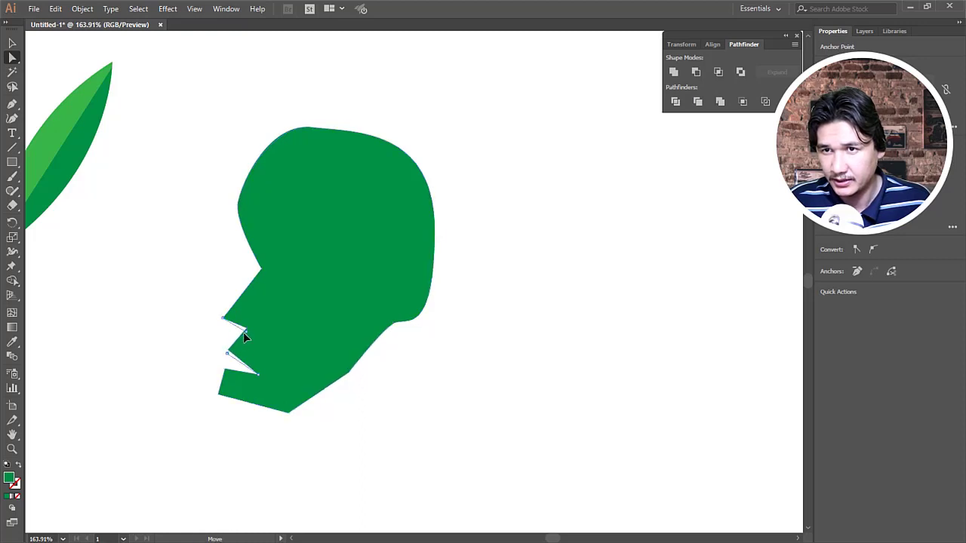
drag(229, 349, 226, 388)
click(293, 411)
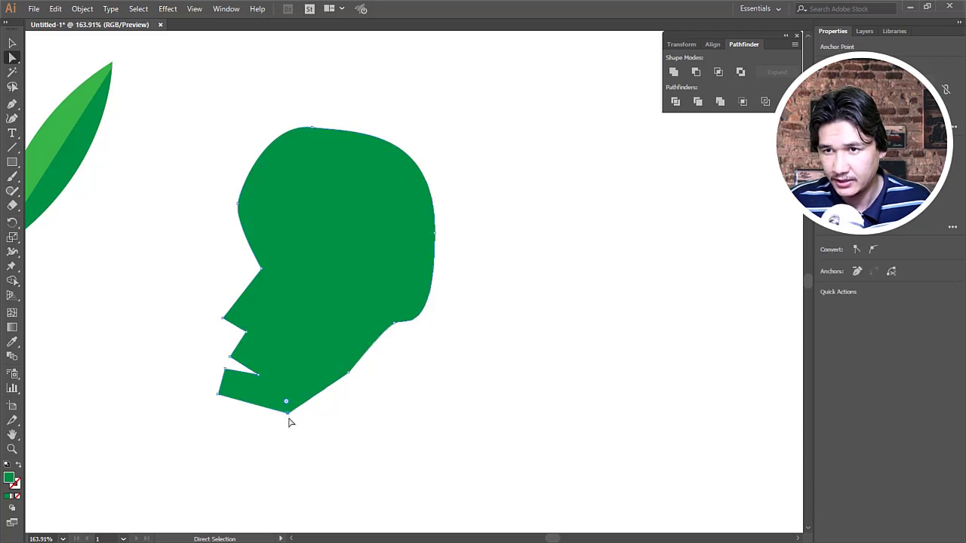
drag(218, 393, 215, 389)
click(215, 389)
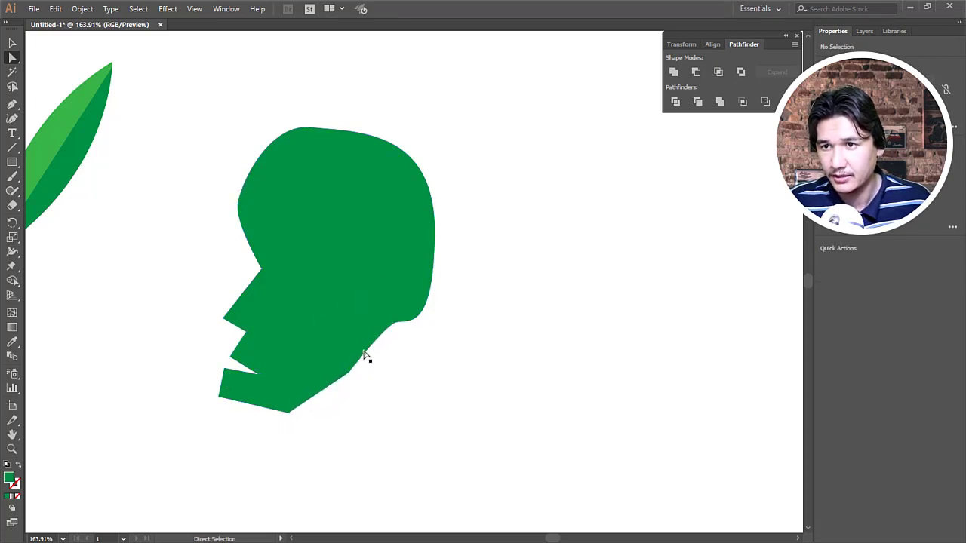
drag(300, 434, 279, 406)
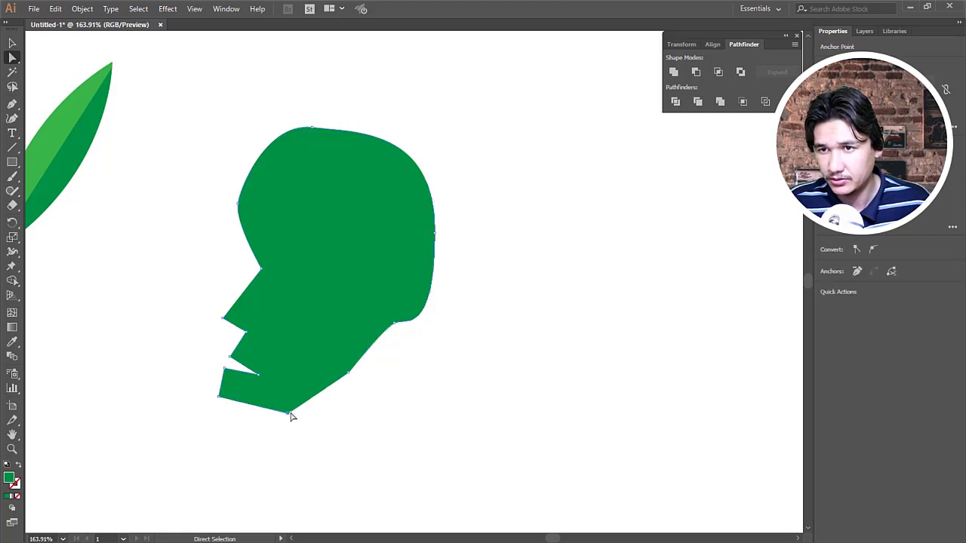
click(292, 416)
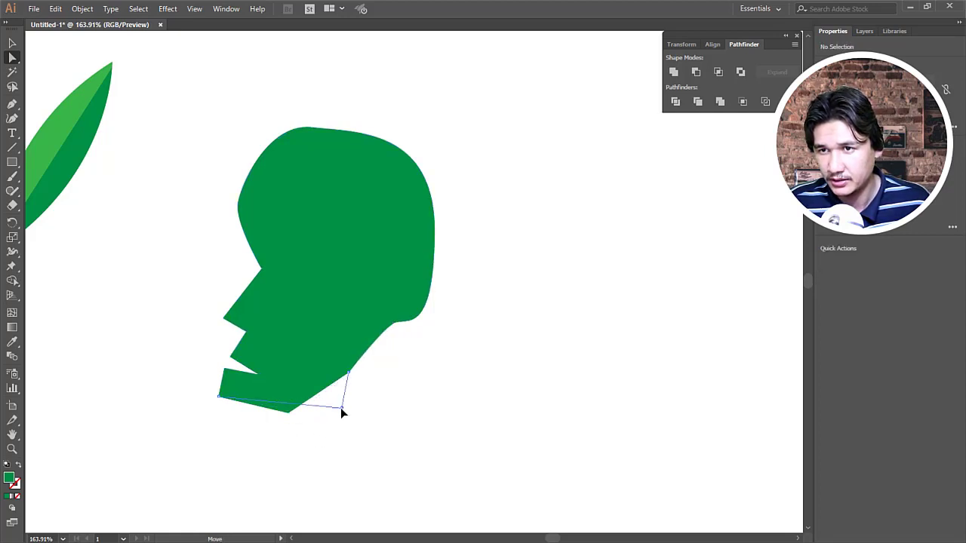
drag(341, 407, 331, 409)
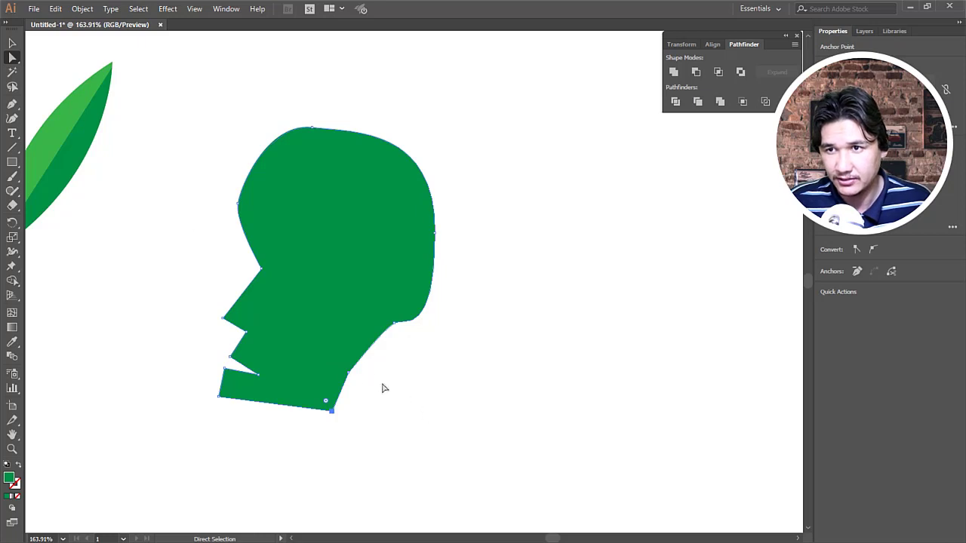
click(349, 376)
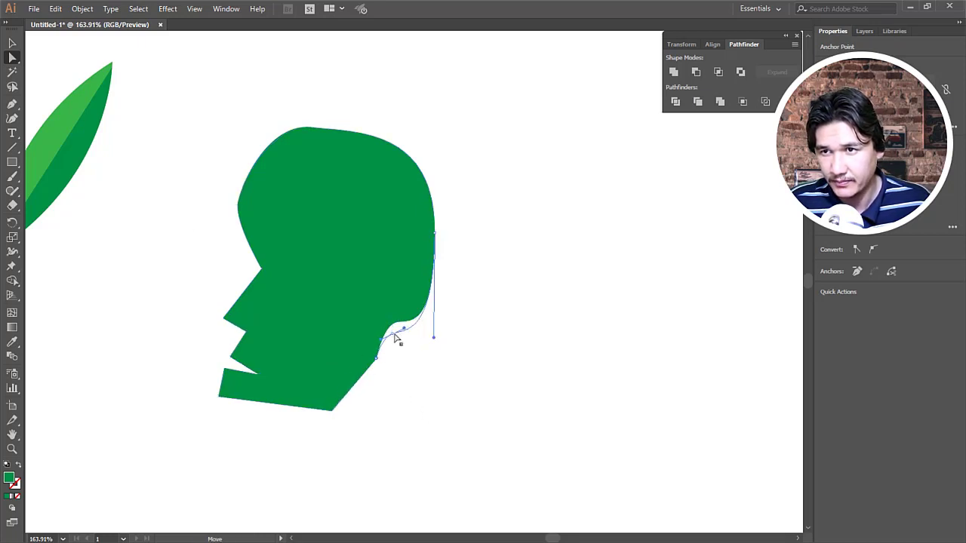
drag(375, 365, 398, 338)
Pull the mouth-area points up-left and raise the bottom point to flatten the jaw.
drag(172, 297, 278, 413)
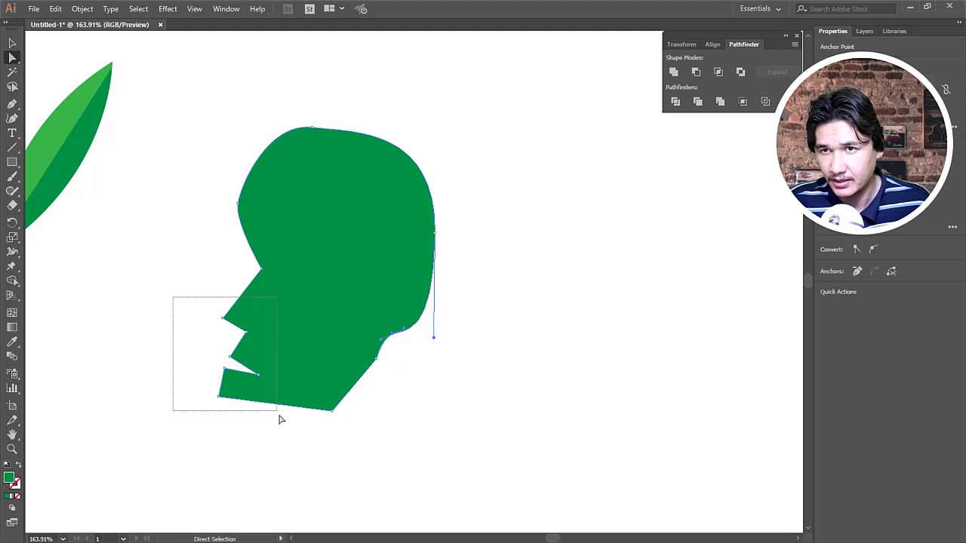
drag(157, 244, 299, 442)
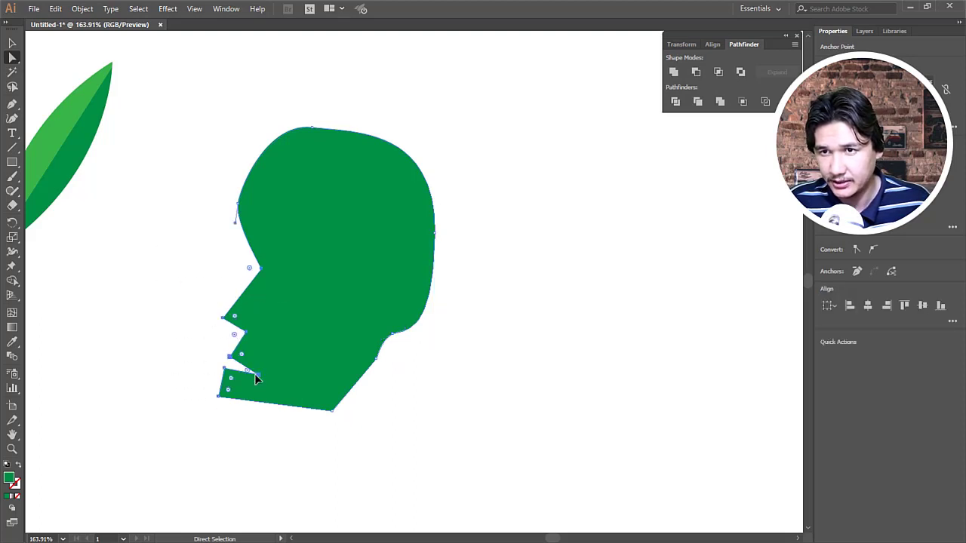
drag(256, 379, 242, 379)
drag(142, 242, 264, 440)
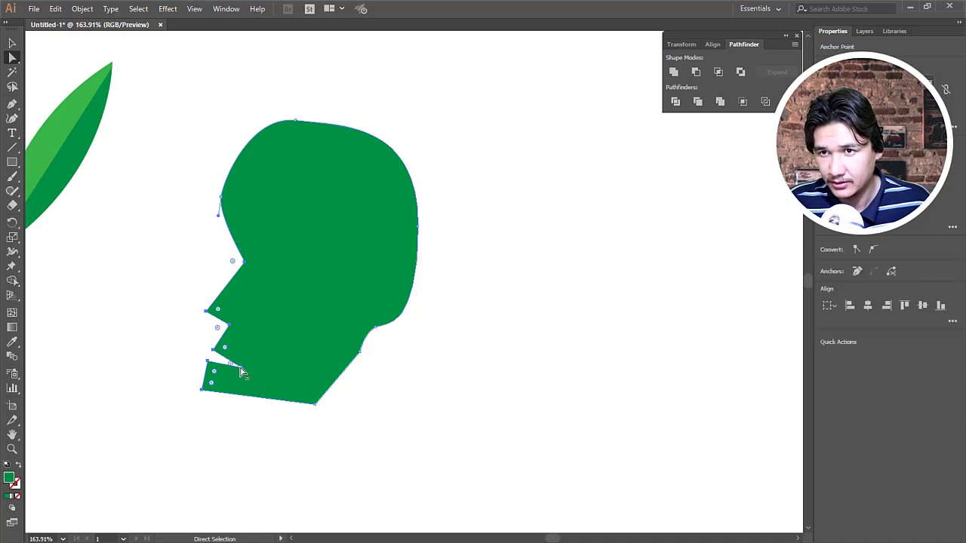
drag(241, 370, 215, 340)
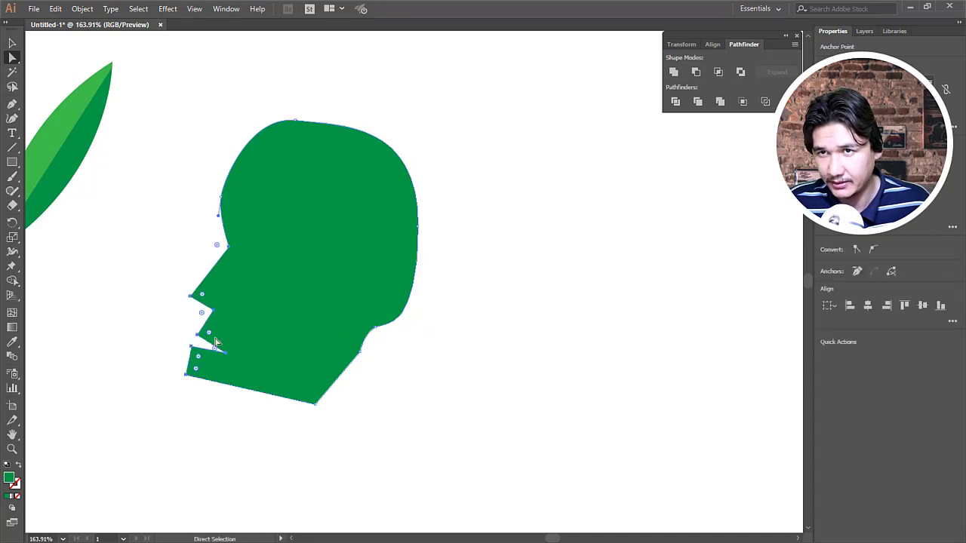
drag(212, 308, 218, 296)
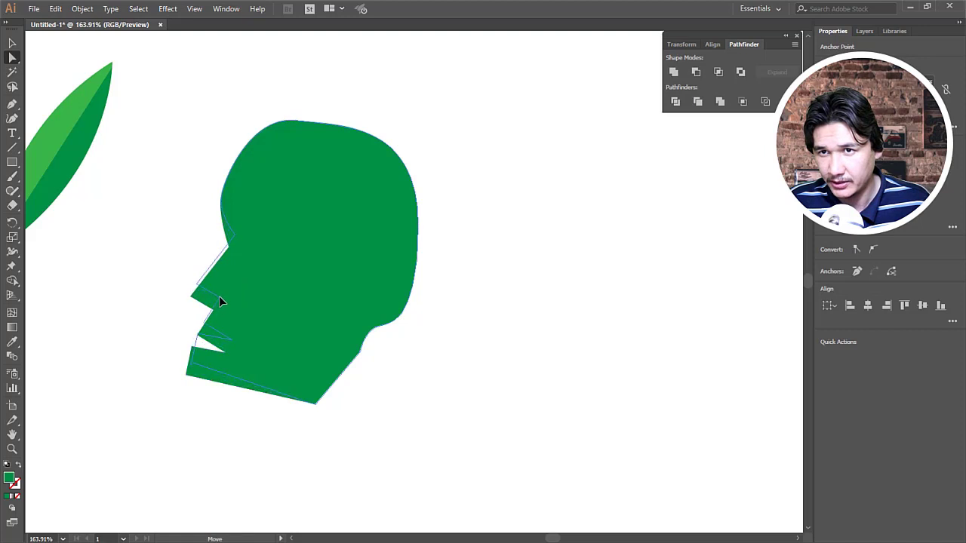
click(317, 408)
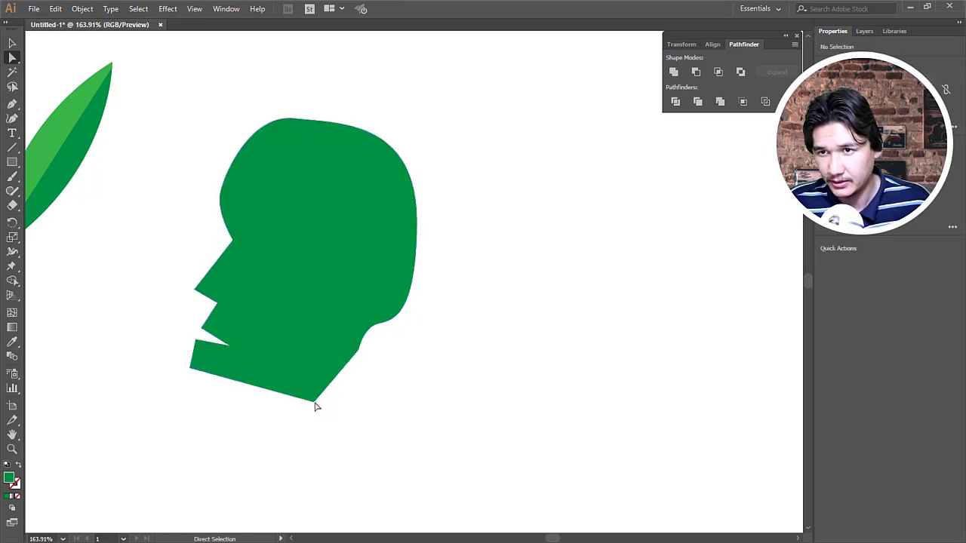
click(316, 401)
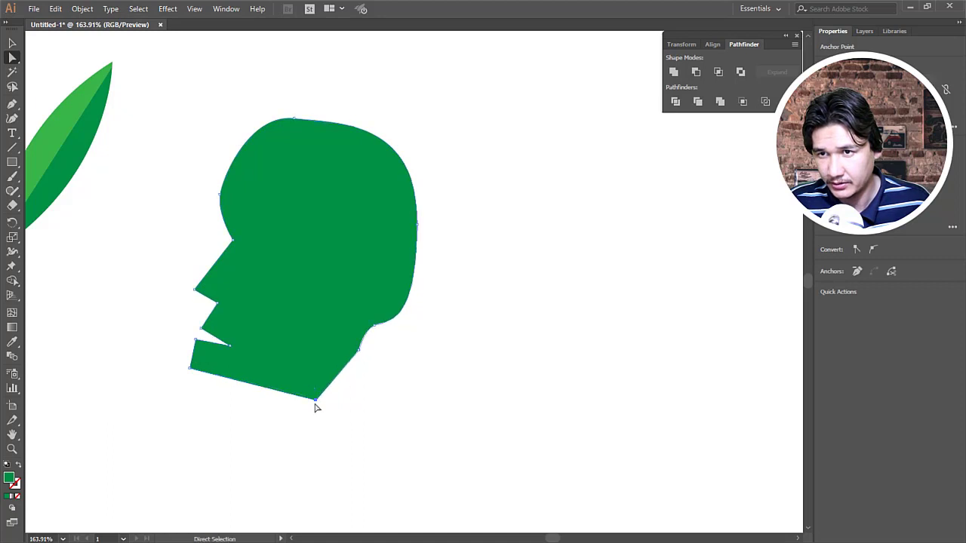
click(317, 406)
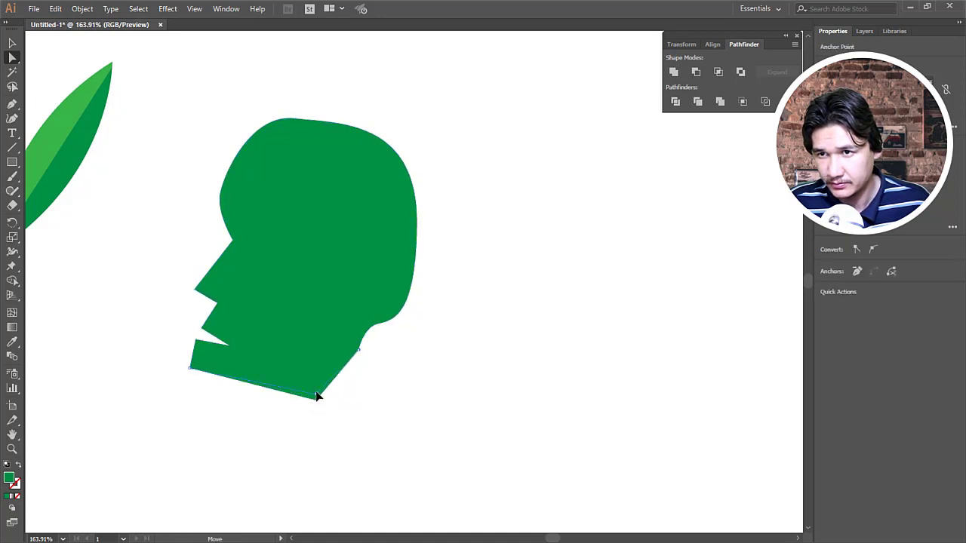
mouse_move(316, 400)
mouse_down()
mouse_move(316, 368)
mouse_move(258, 377)
mouse_up()
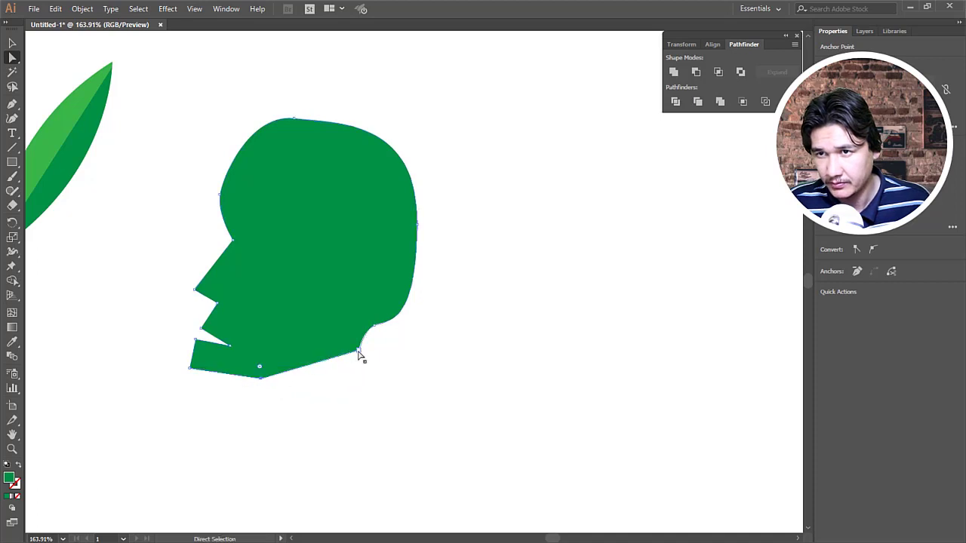
Zoom out and re-centre the artwork at 100% to check the whole artboard.
key(z)
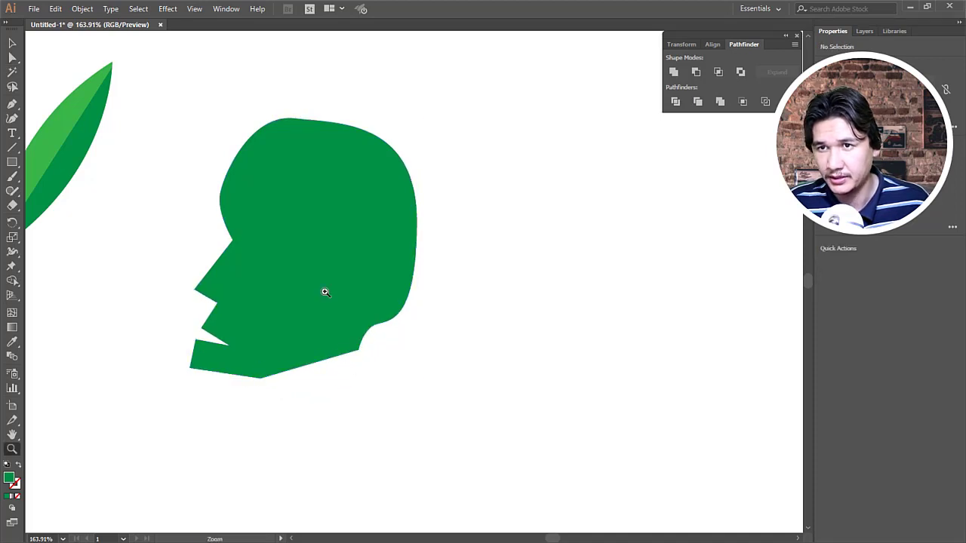
alt+click(488, 319)
alt+click(515, 302)
alt+click(489, 293)
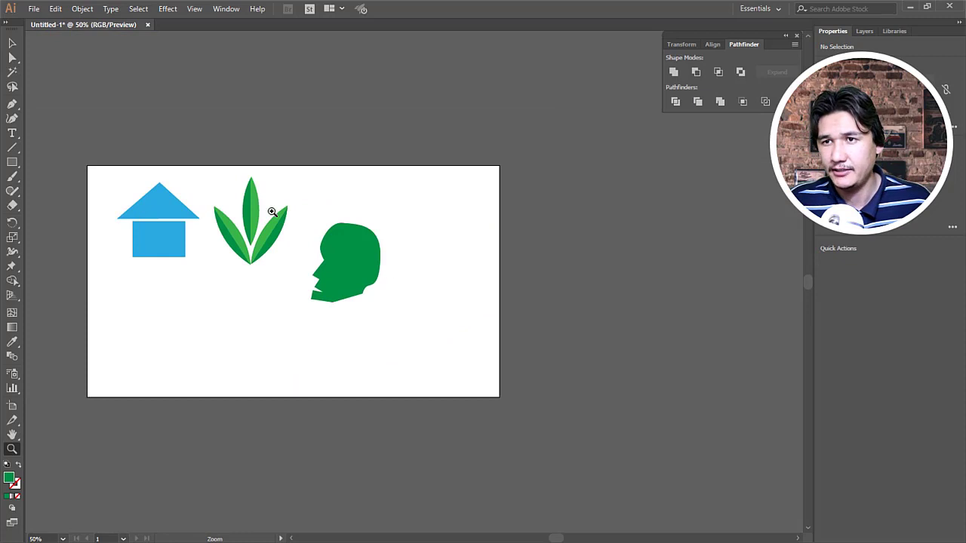
drag(248, 216, 445, 333)
alt+click(380, 317)
alt+click(363, 346)
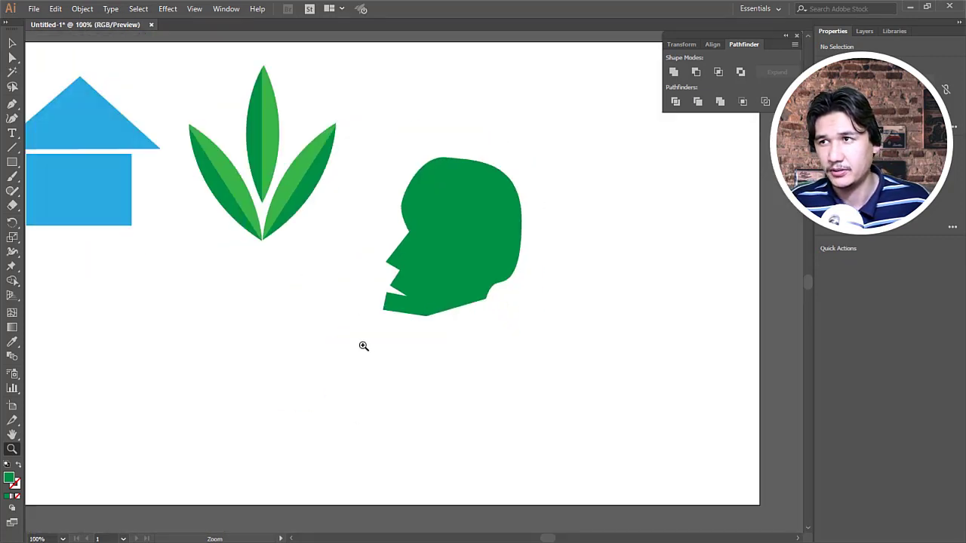
alt+click(359, 299)
click(408, 302)
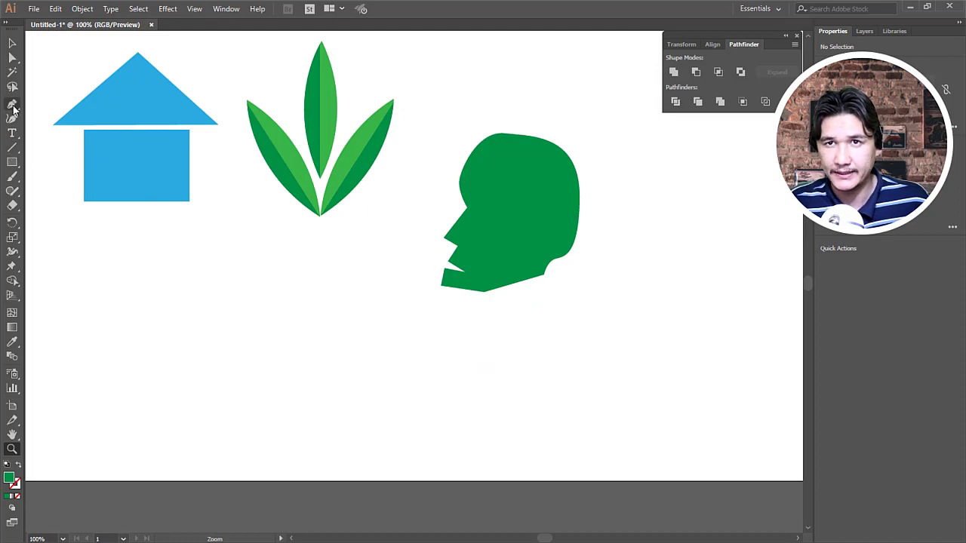
Draw a thin triangular stem from the leaf base down the artboard and nudge it under the leaves.
click(12, 103)
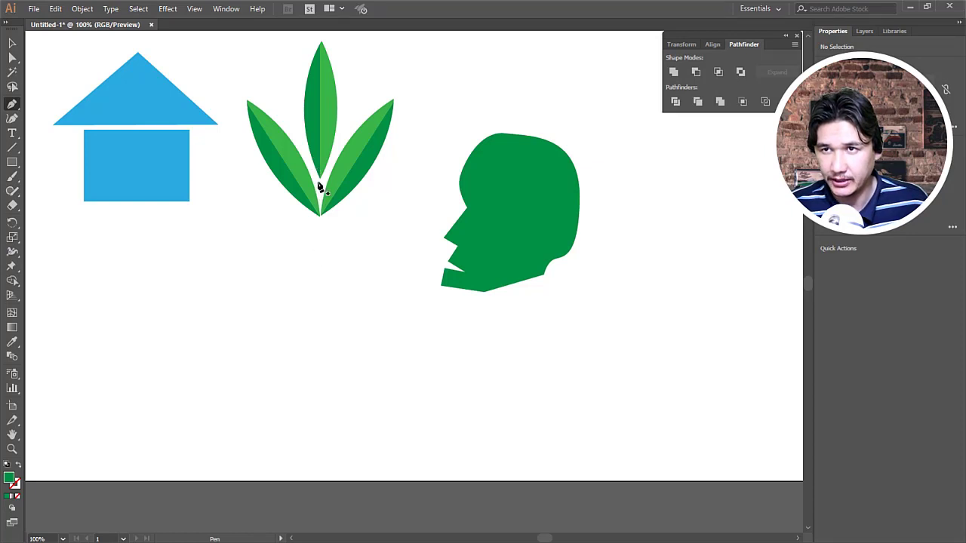
click(317, 183)
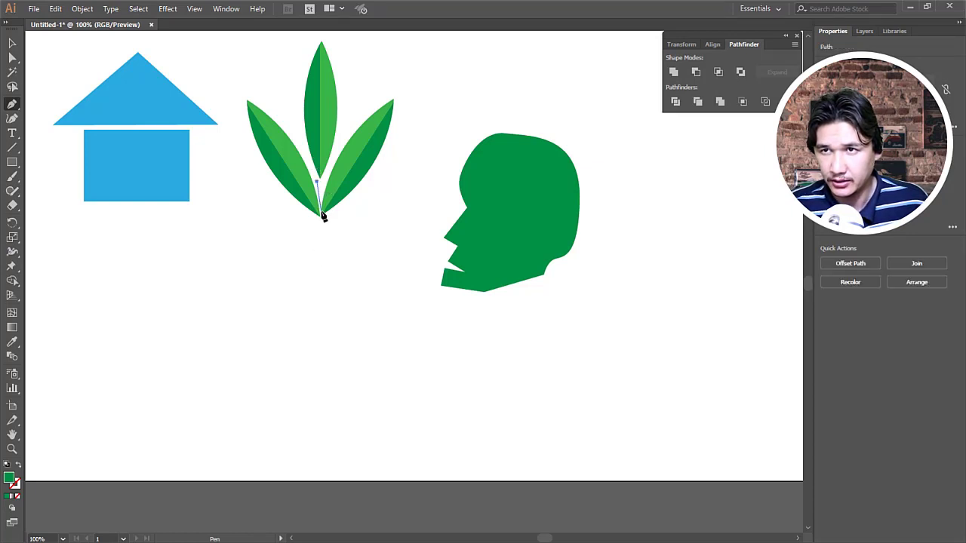
click(301, 438)
click(323, 436)
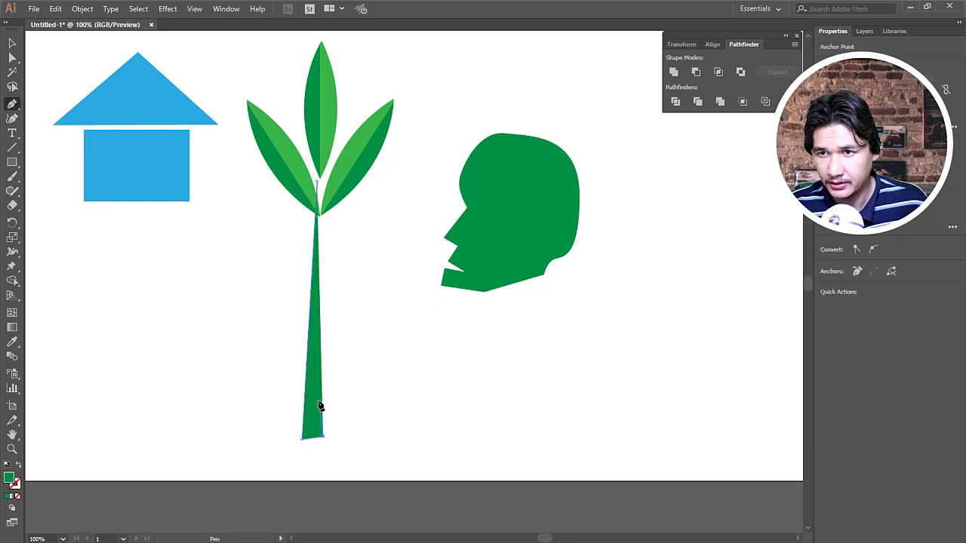
click(317, 183)
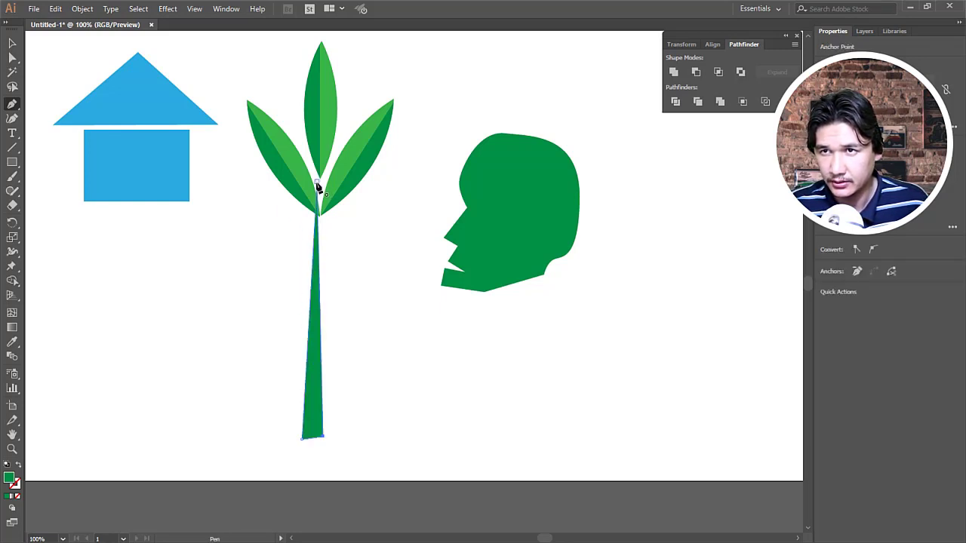
click(14, 45)
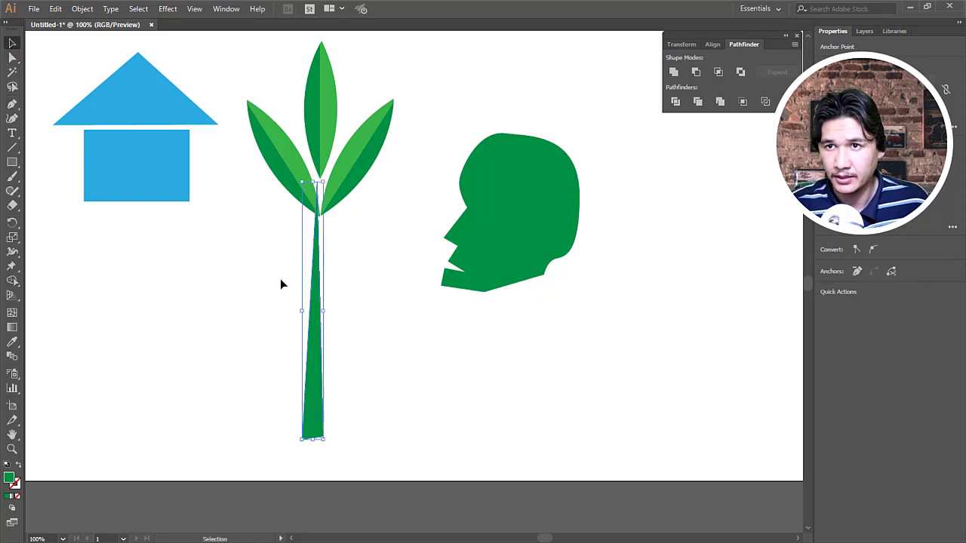
drag(316, 368, 320, 362)
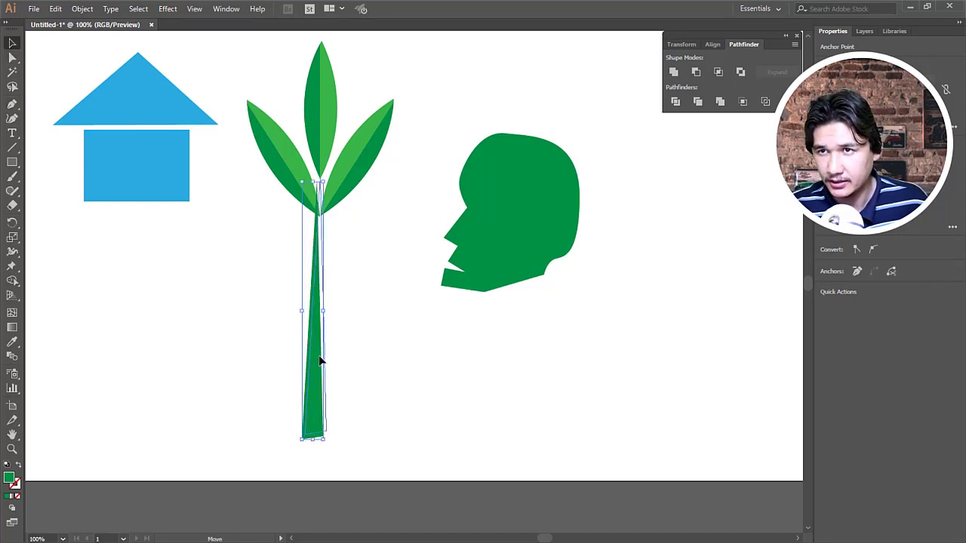
Send the stem to the back so it sits behind the leaves.
click(356, 368)
key(z)
alt+click(372, 295)
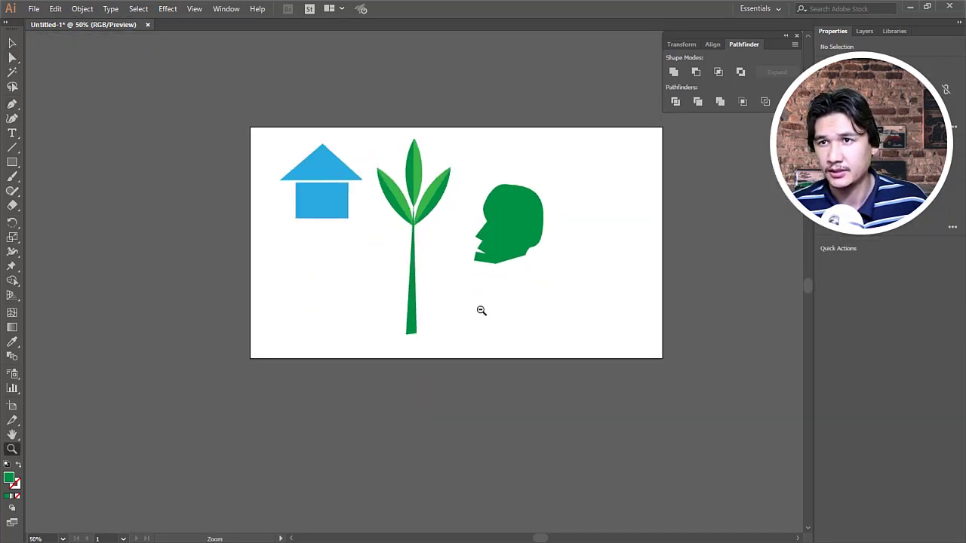
alt+click(489, 294)
click(401, 284)
click(416, 252)
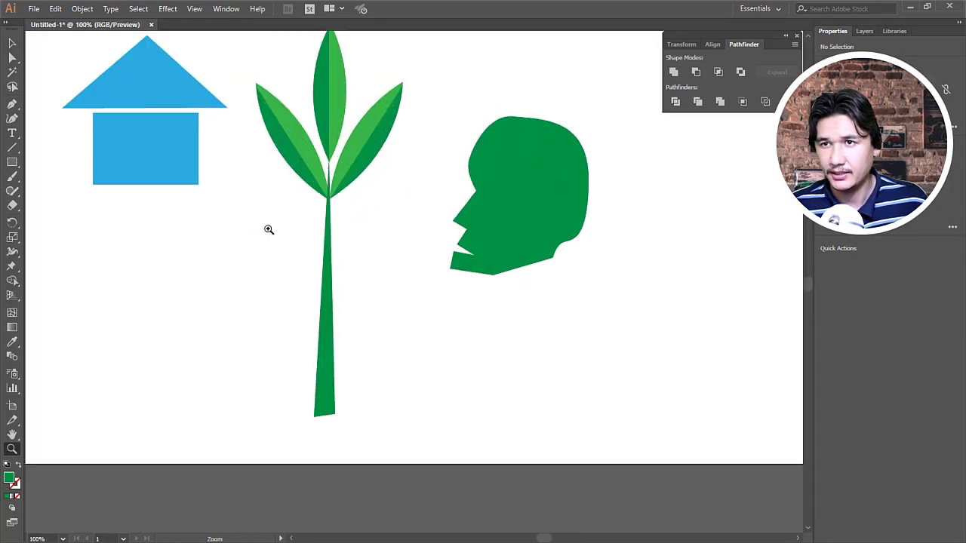
click(12, 43)
click(324, 332)
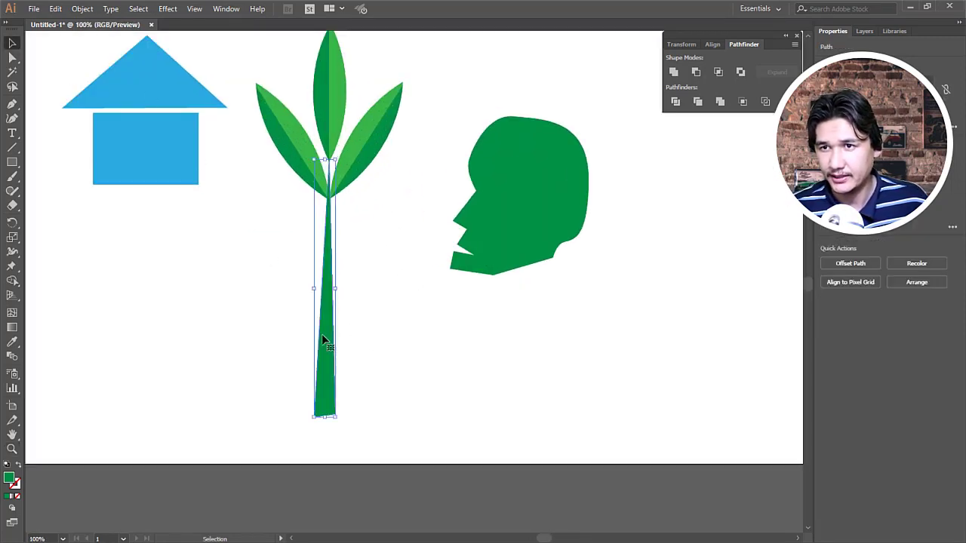
right_click(317, 288)
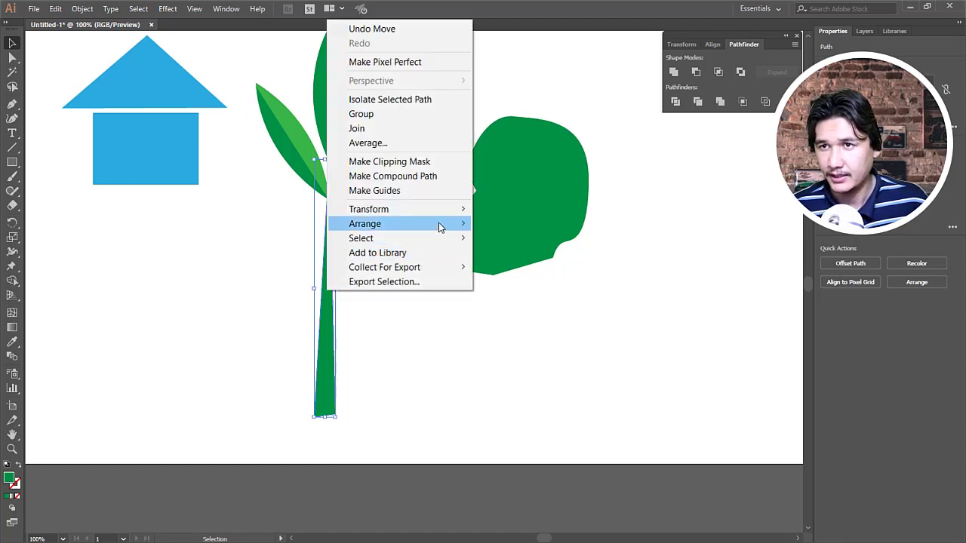
mouse_move(365, 223)
click(510, 267)
click(382, 360)
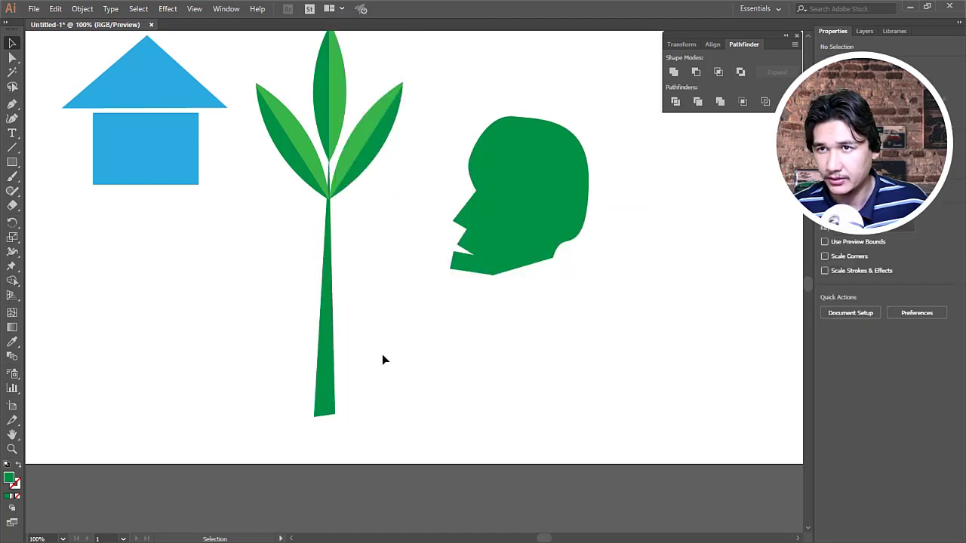
Move the left leaf lower down the stem, then lower and shrink the right leaf.
click(329, 243)
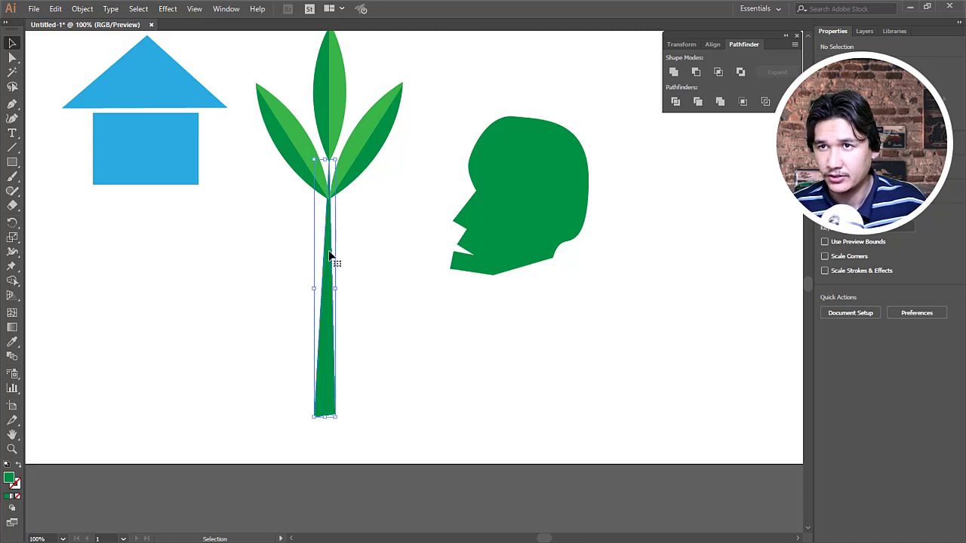
click(366, 207)
click(315, 190)
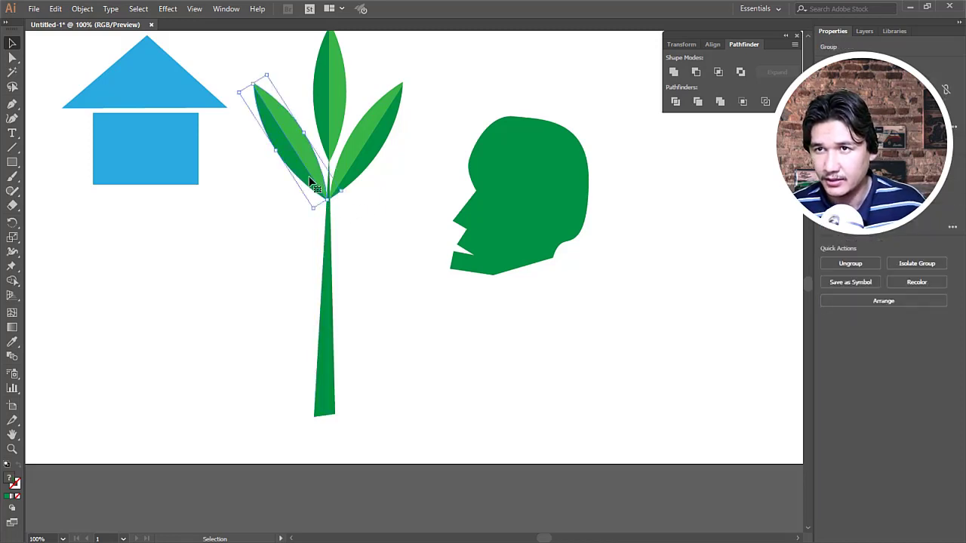
drag(313, 192, 304, 240)
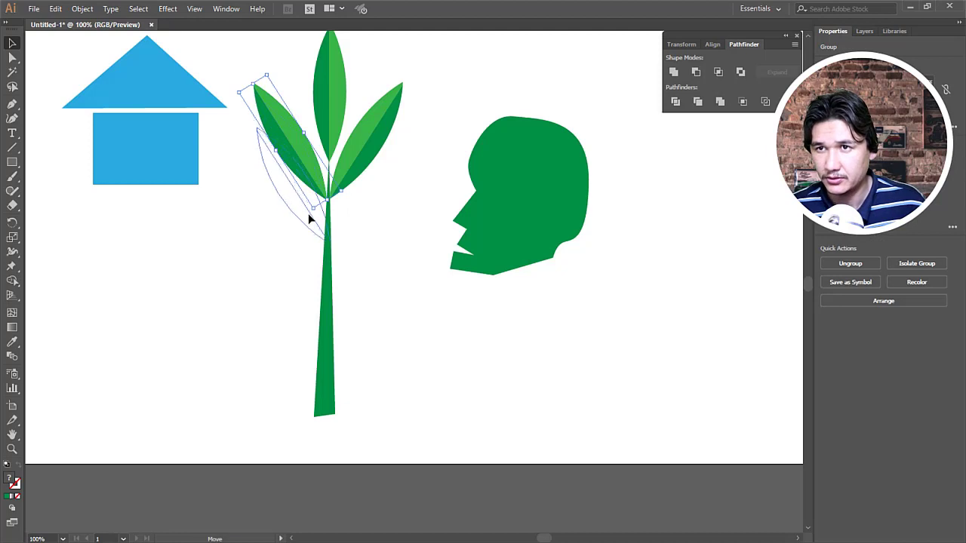
click(371, 213)
drag(367, 126, 370, 143)
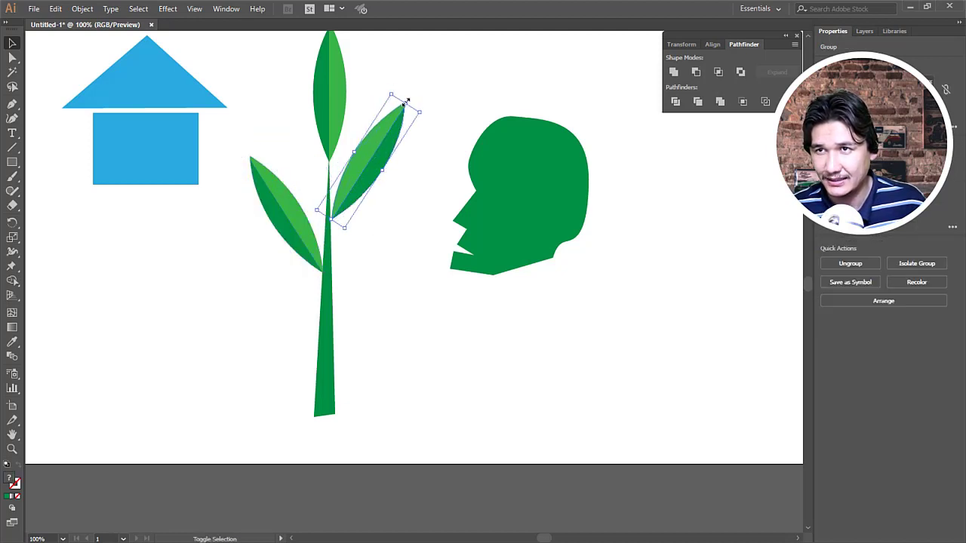
drag(404, 104, 390, 125)
click(390, 214)
Shrink the lower-left leaf and the top leaf toward their bases.
click(304, 240)
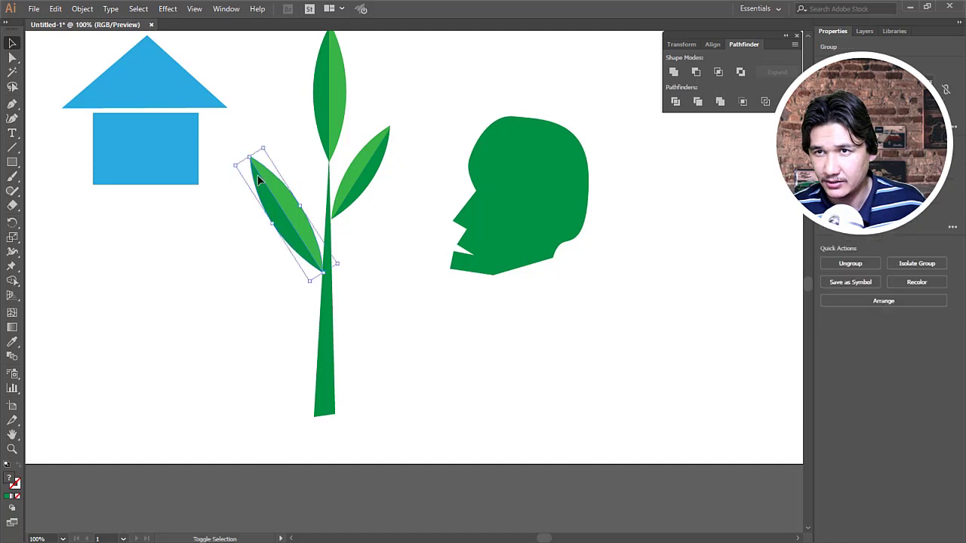
drag(250, 158, 280, 199)
click(339, 132)
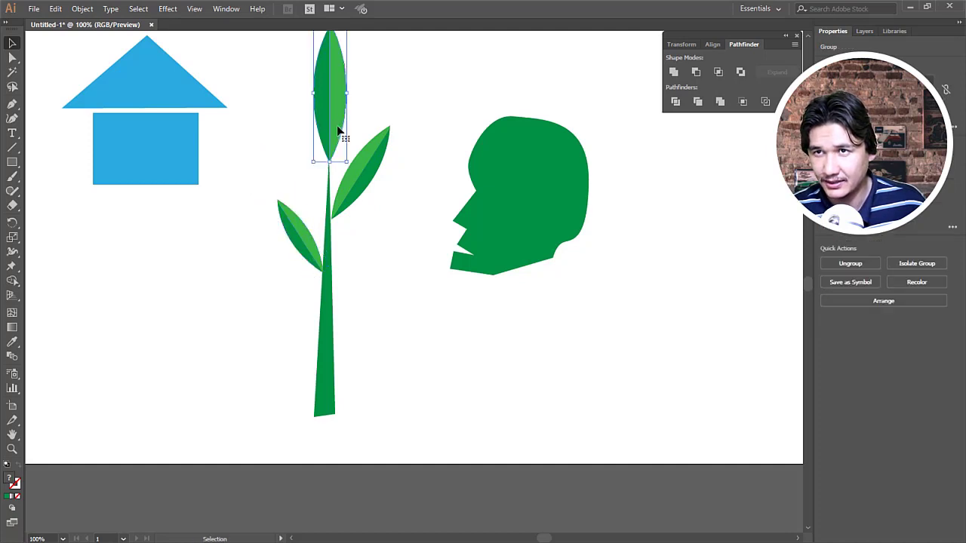
key(ctrl+1)
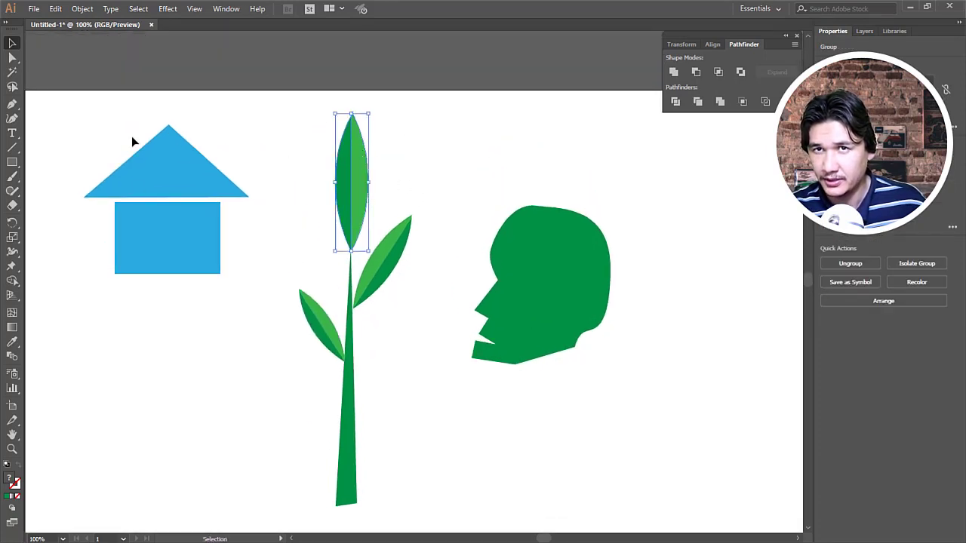
drag(349, 115, 351, 172)
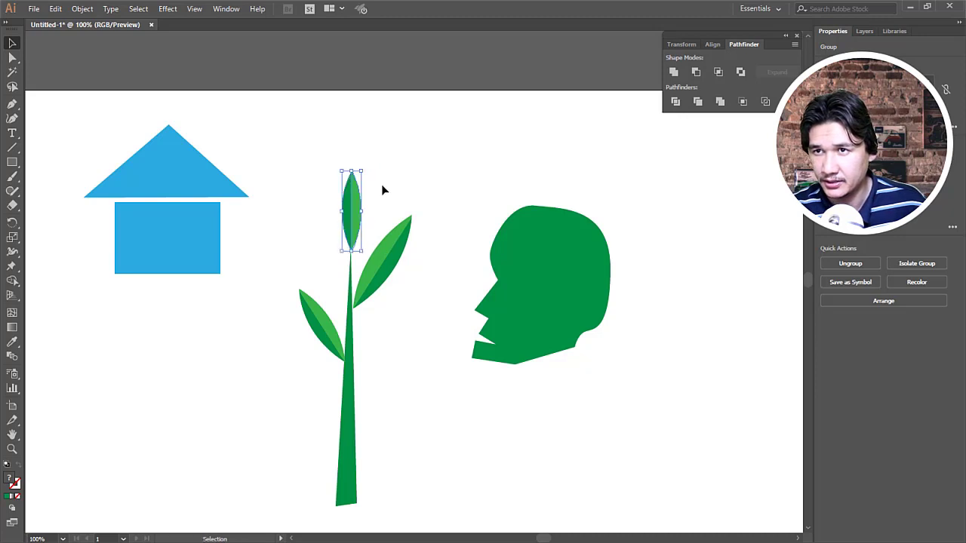
click(381, 184)
Zoom out to 50% to view the whole artboard.
click(354, 229)
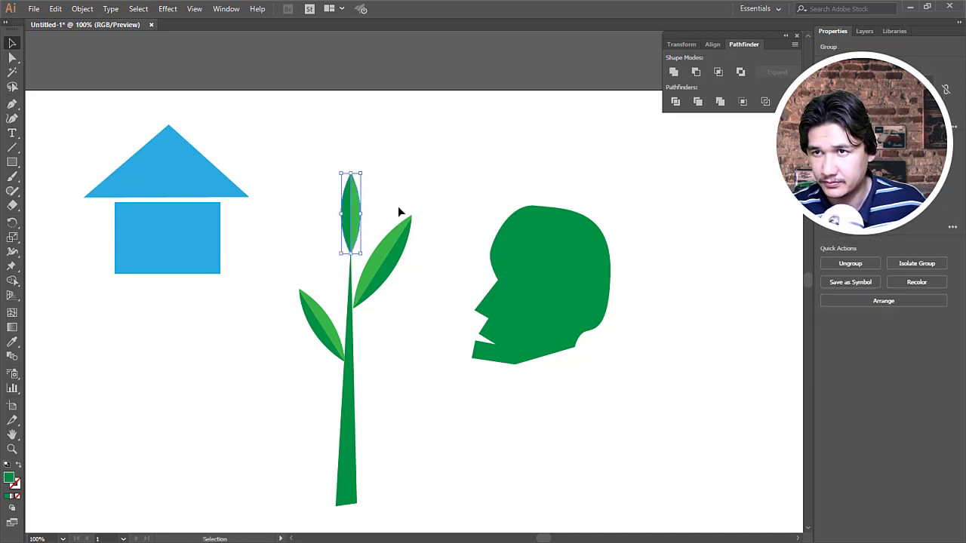
click(398, 206)
key(z)
alt+click(468, 330)
alt+click(438, 226)
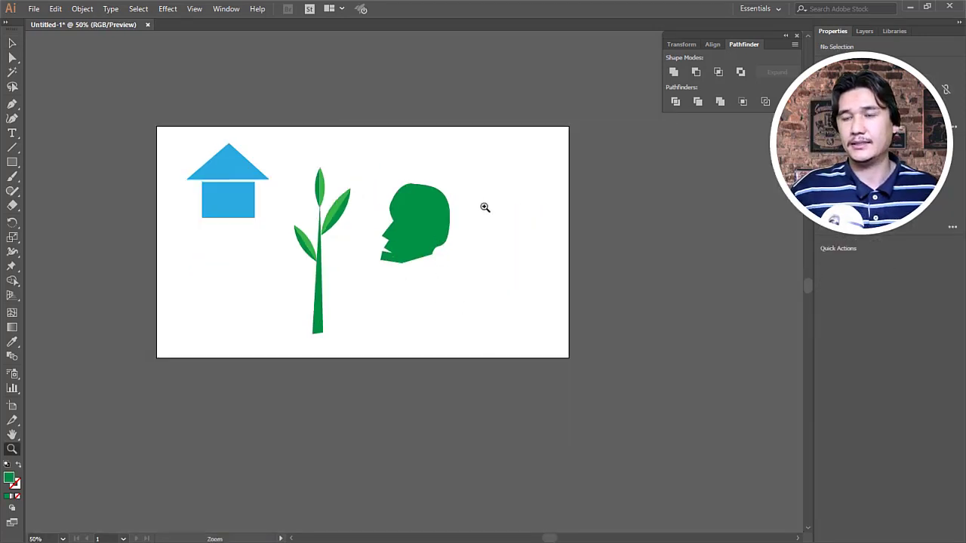
Zoom in to 100% on the artwork to the right of the head.
click(392, 281)
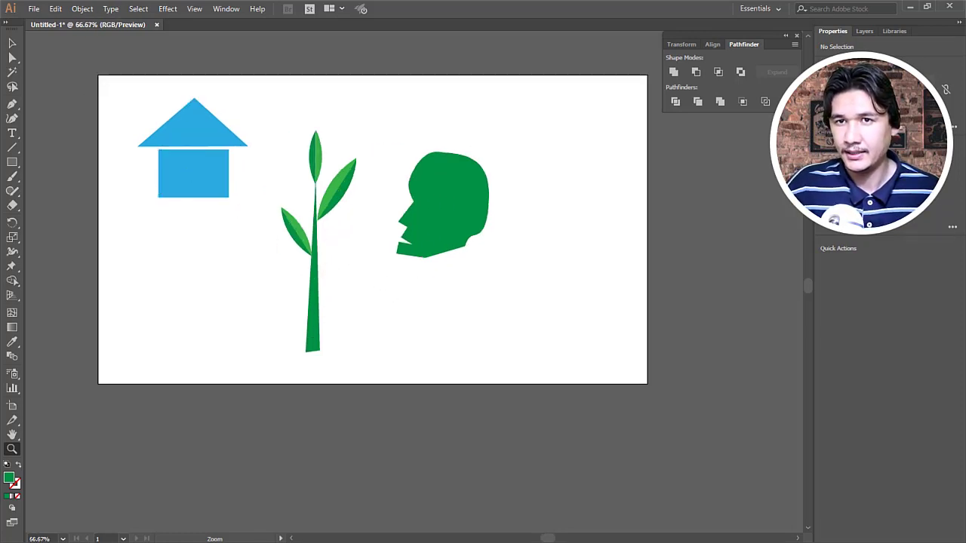
click(12, 103)
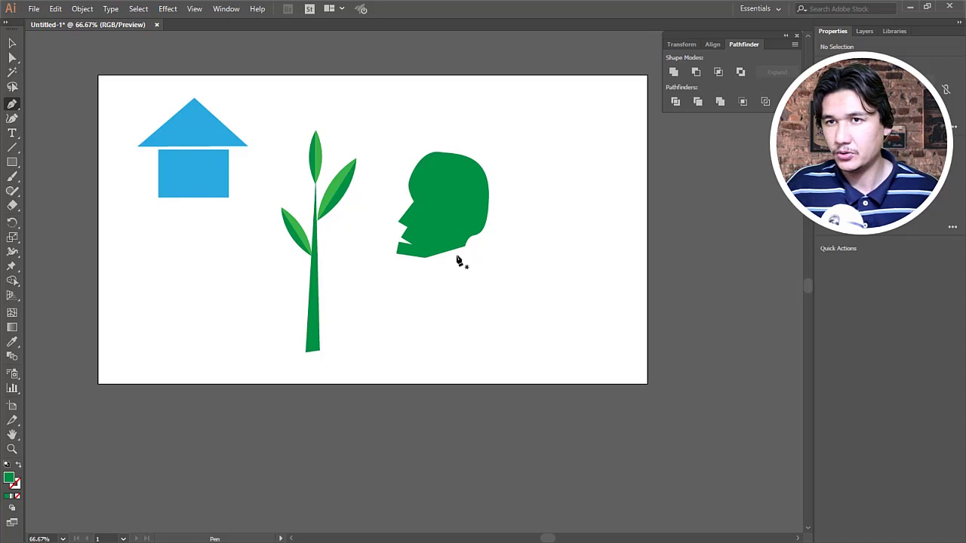
key(z)
click(407, 287)
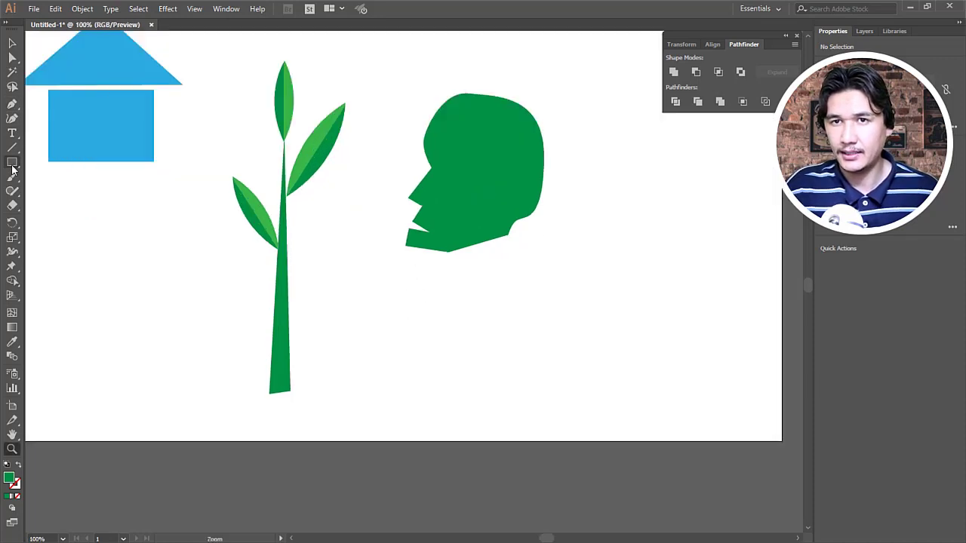
Draw a closed tree outline with a tapered trunk, a fork and three thin branches.
click(12, 104)
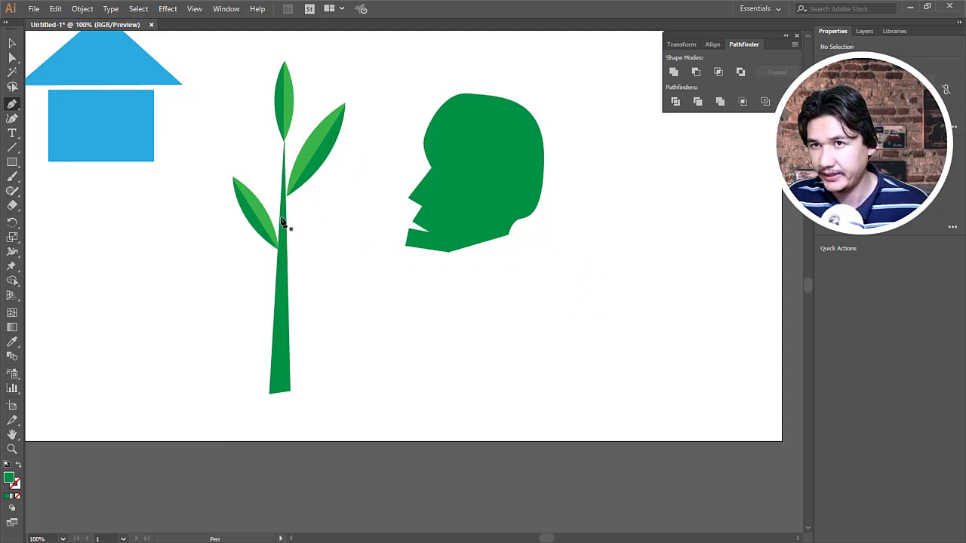
click(545, 281)
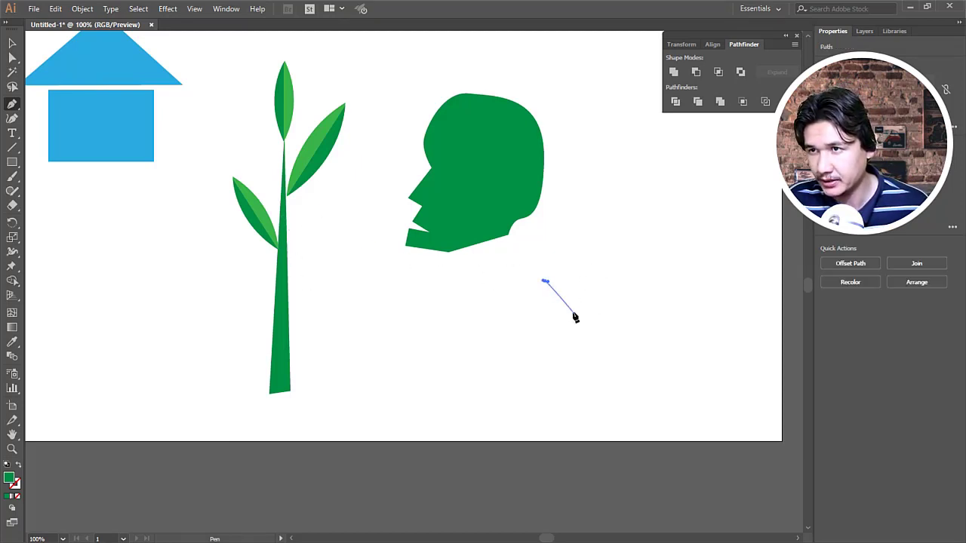
click(580, 310)
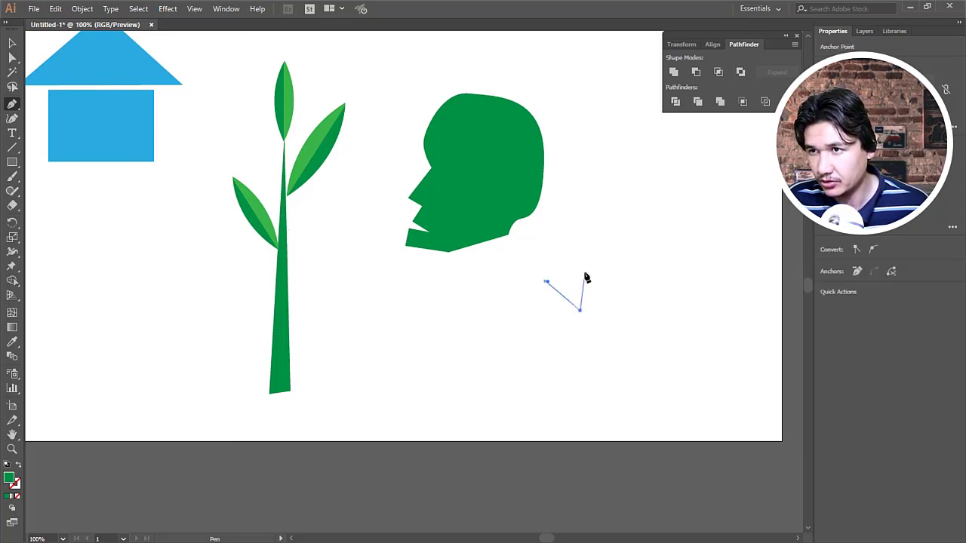
click(559, 223)
click(581, 270)
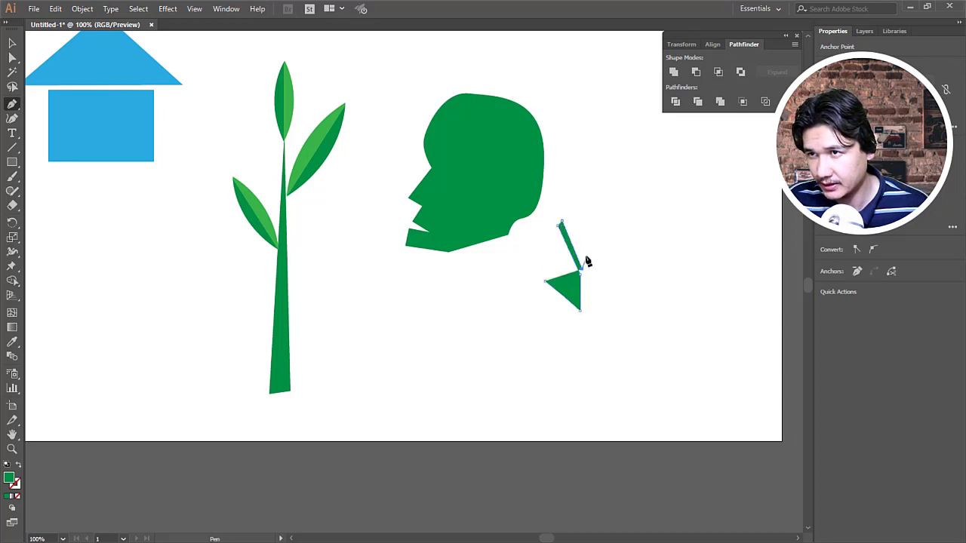
click(604, 182)
click(583, 270)
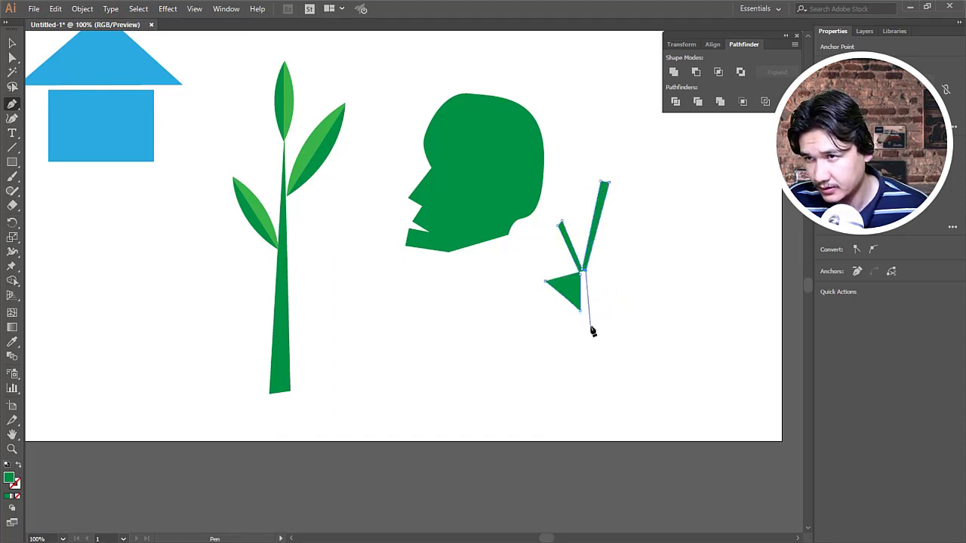
click(602, 425)
click(571, 425)
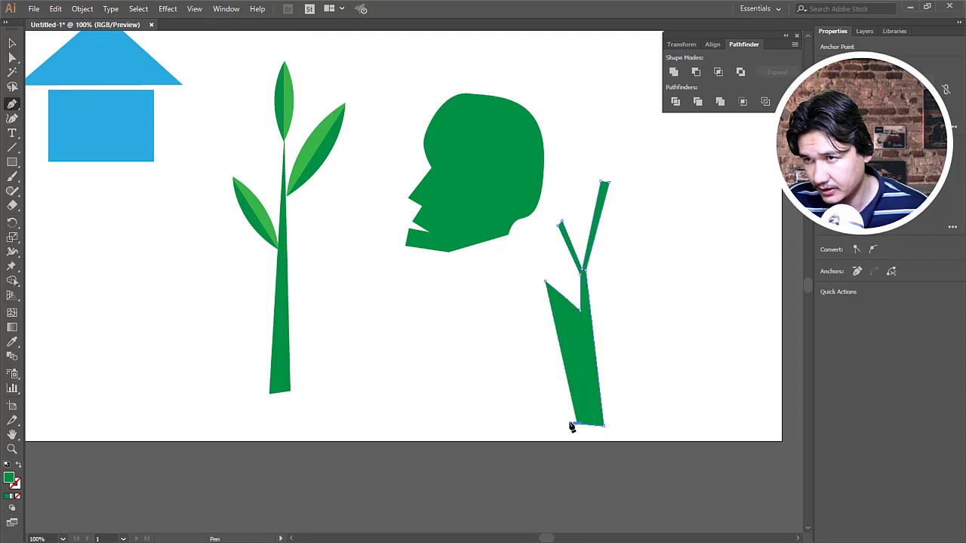
click(580, 316)
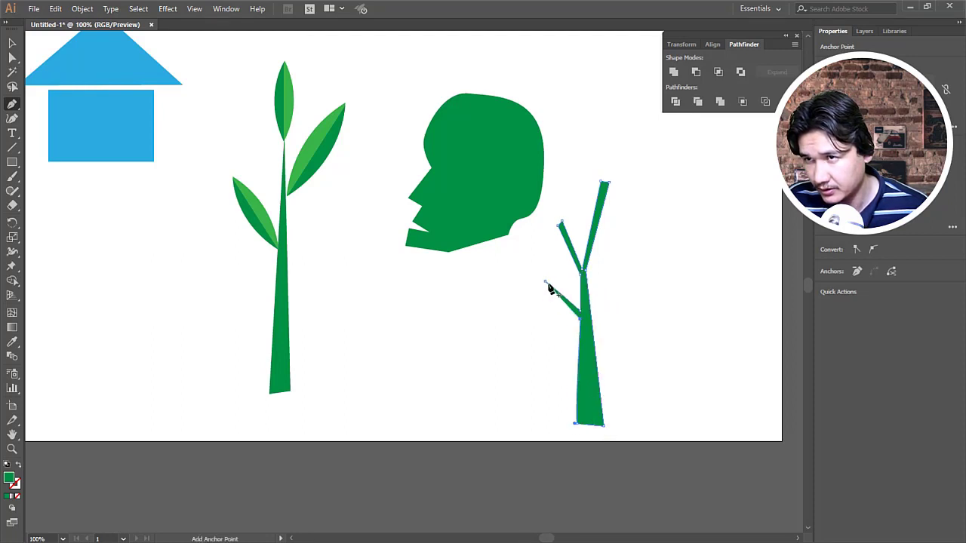
click(544, 284)
Narrow the upper right branch tip slightly with Direct Selection.
click(12, 57)
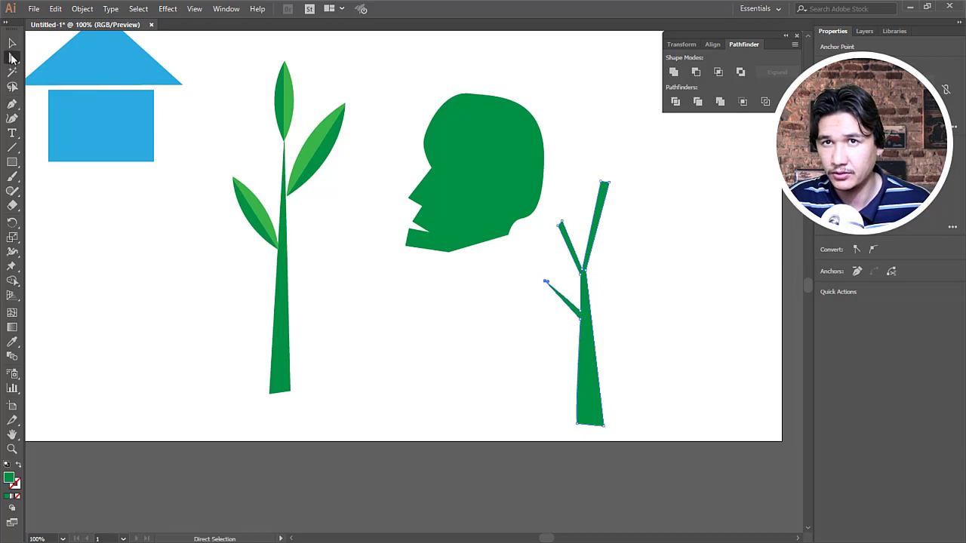
drag(605, 183, 602, 182)
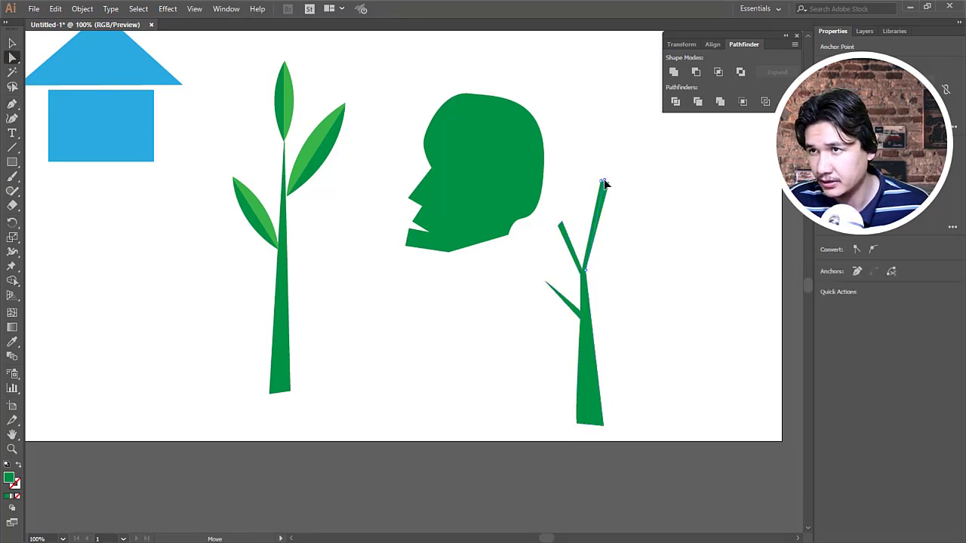
click(611, 234)
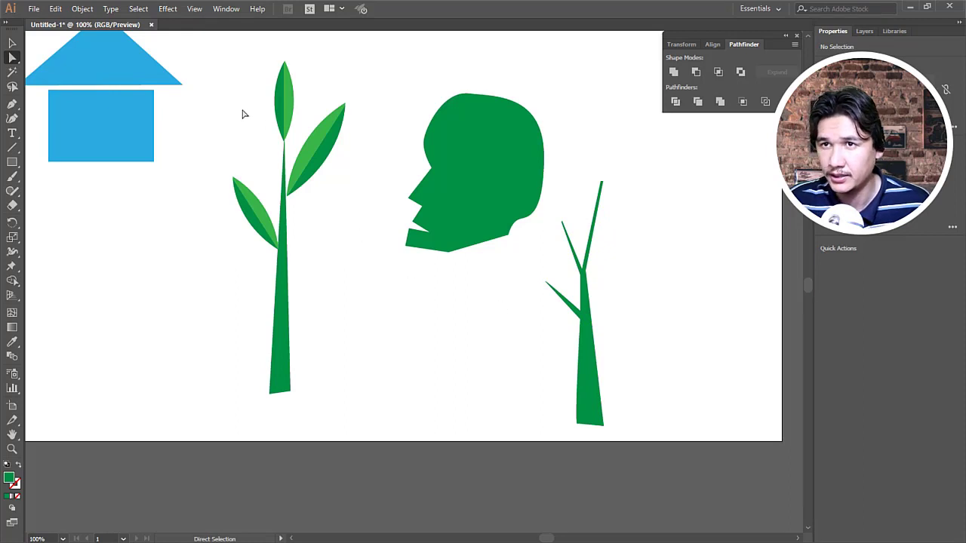
Copy the plant's top leaf onto the tree's upper branch tip, shrink, tilt and bring it to front.
key(v)
click(284, 98)
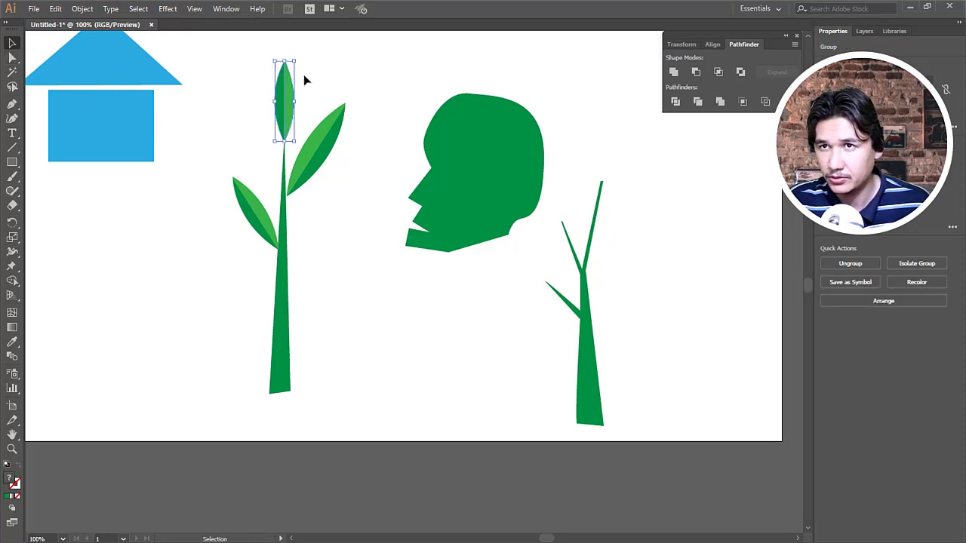
drag(289, 98, 612, 147)
click(610, 147)
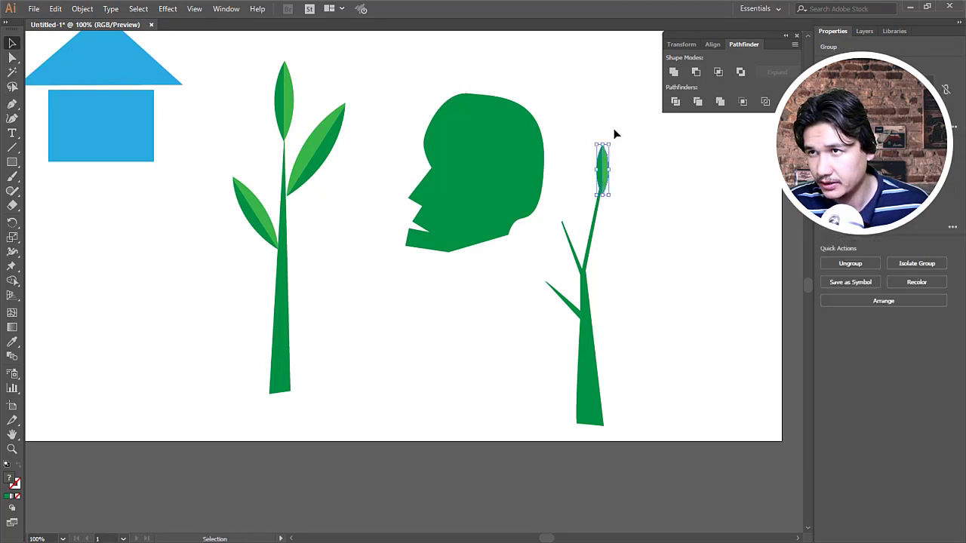
click(605, 163)
drag(614, 151, 614, 172)
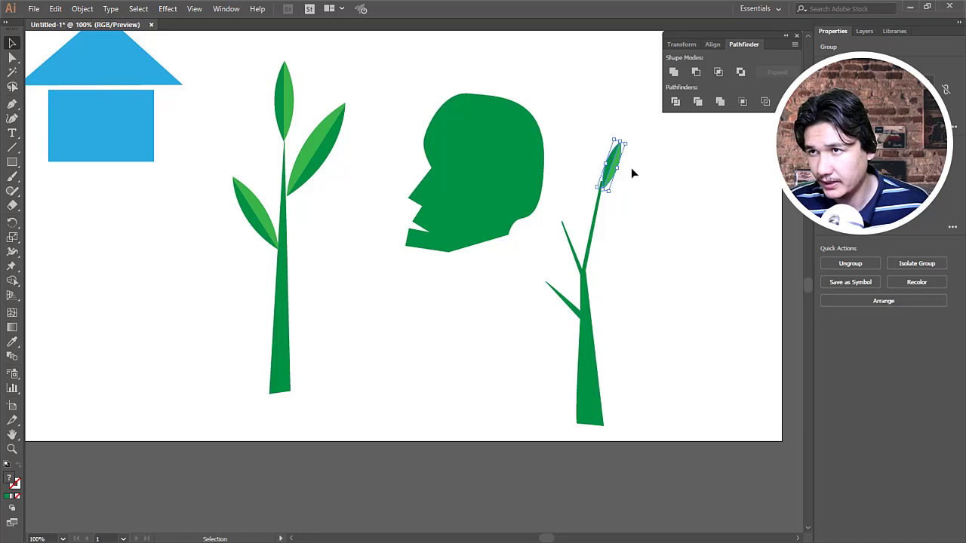
right_click(633, 170)
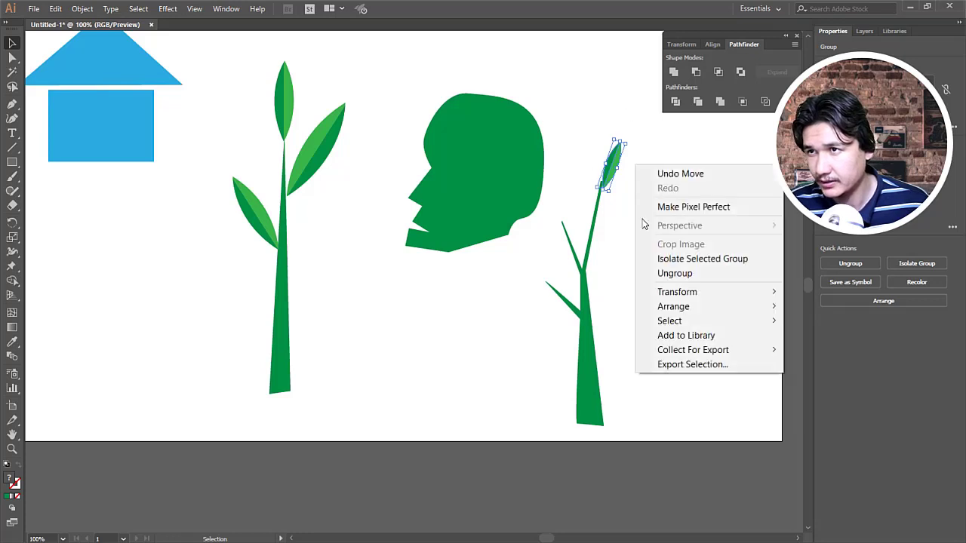
mouse_move(673, 306)
click(607, 307)
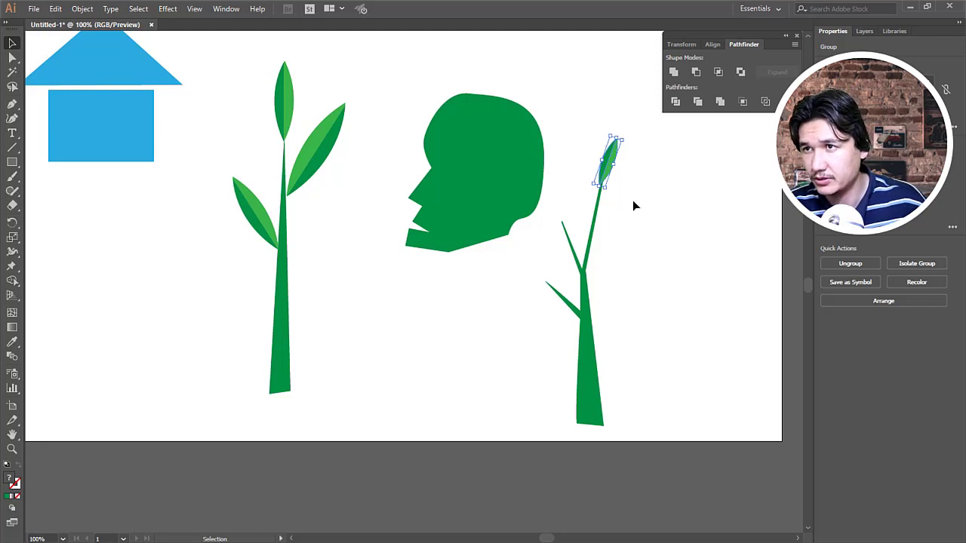
click(648, 216)
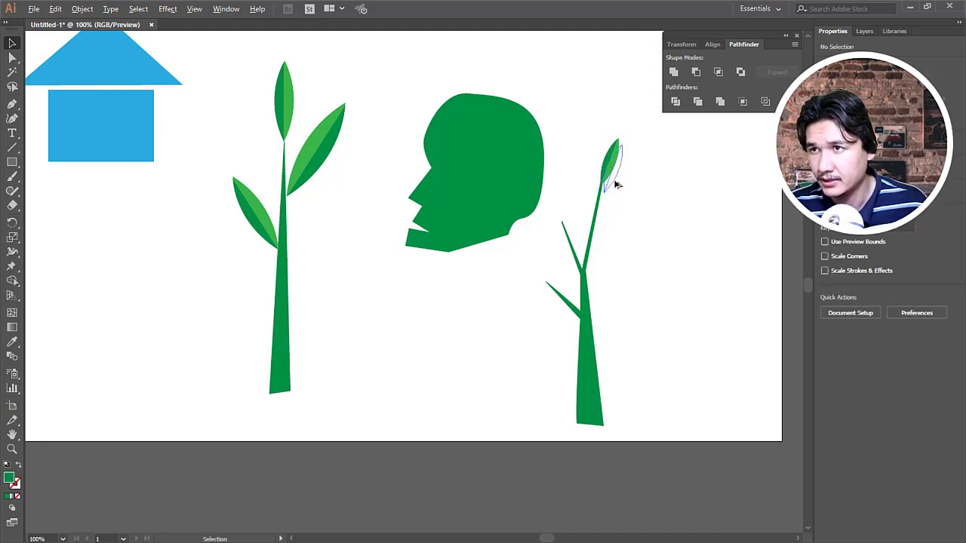
click(616, 183)
mouse_move(650, 173)
mouse_down()
mouse_move(647, 196)
mouse_move(623, 200)
mouse_move(622, 186)
mouse_up()
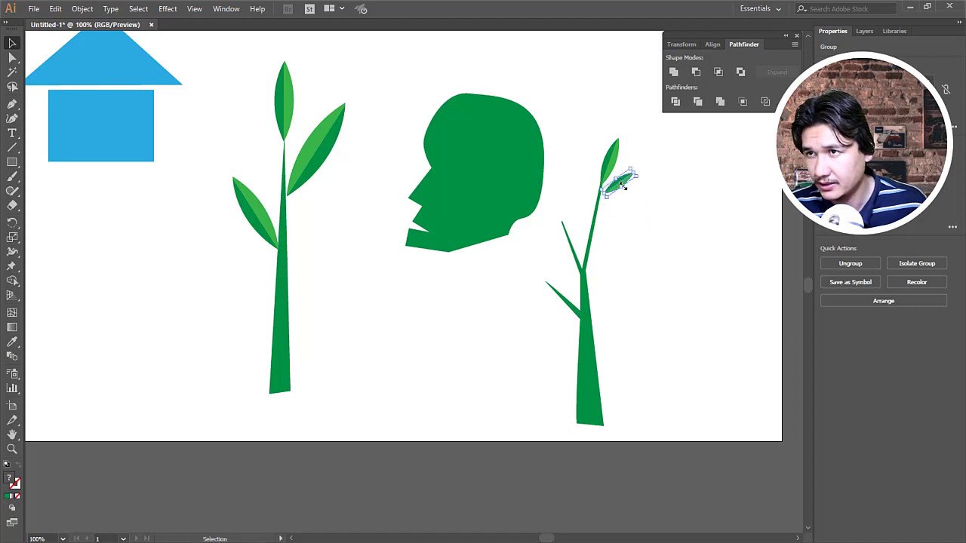
Copy the small leaf to the lower left branch, rotate it and fit it to the branch tip.
click(641, 218)
mouse_move(623, 187)
mouse_down()
mouse_move(571, 217)
mouse_move(552, 262)
mouse_up()
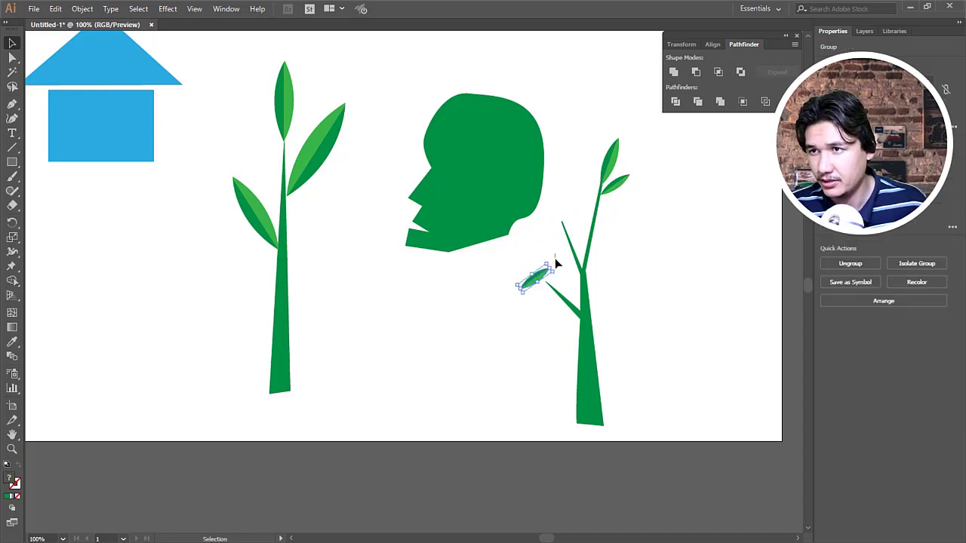
click(545, 268)
click(546, 270)
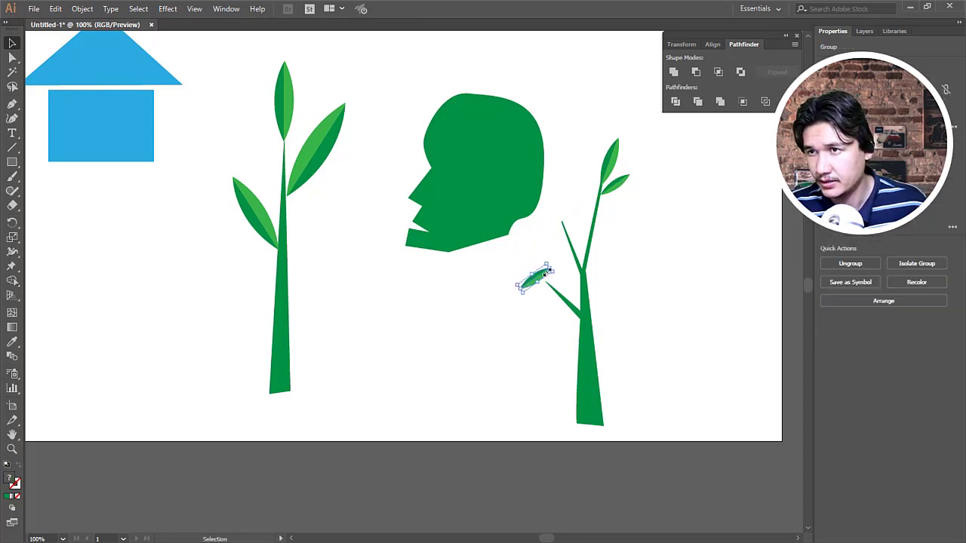
drag(546, 254, 565, 286)
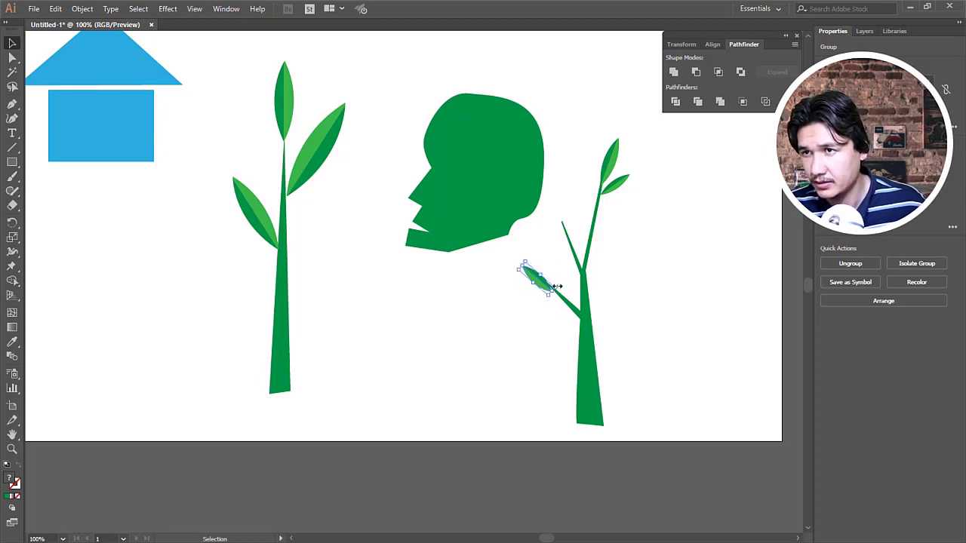
click(558, 277)
click(531, 281)
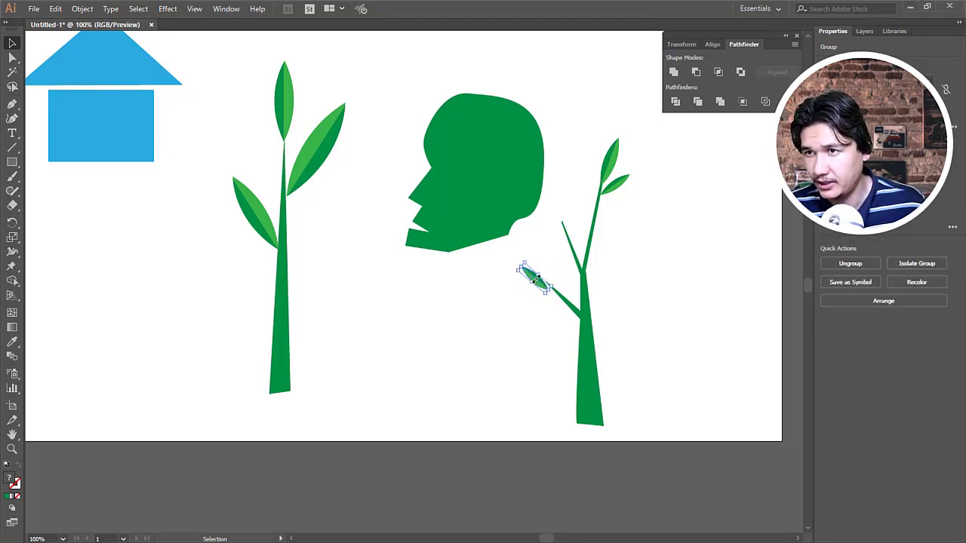
key(z)
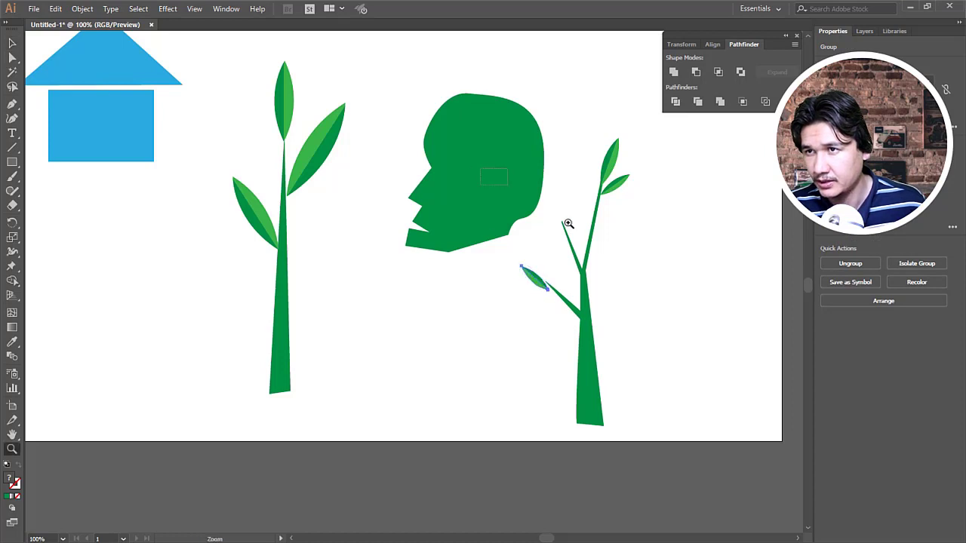
drag(479, 169, 670, 301)
key(v)
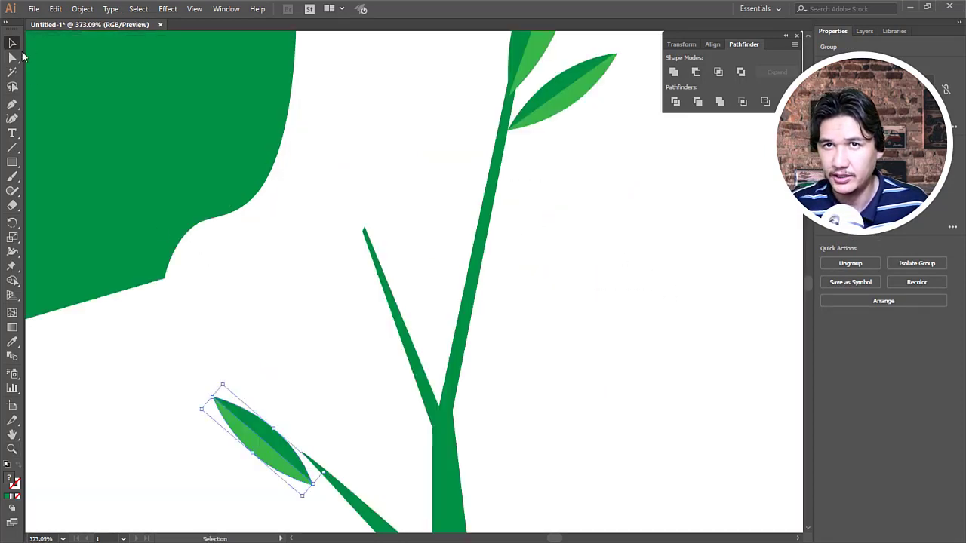
mouse_move(294, 483)
mouse_down()
mouse_move(284, 458)
mouse_move(374, 202)
mouse_move(409, 301)
mouse_move(413, 282)
mouse_up()
click(439, 201)
Zoom out to see the whole drawing.
key(z)
alt+click(515, 325)
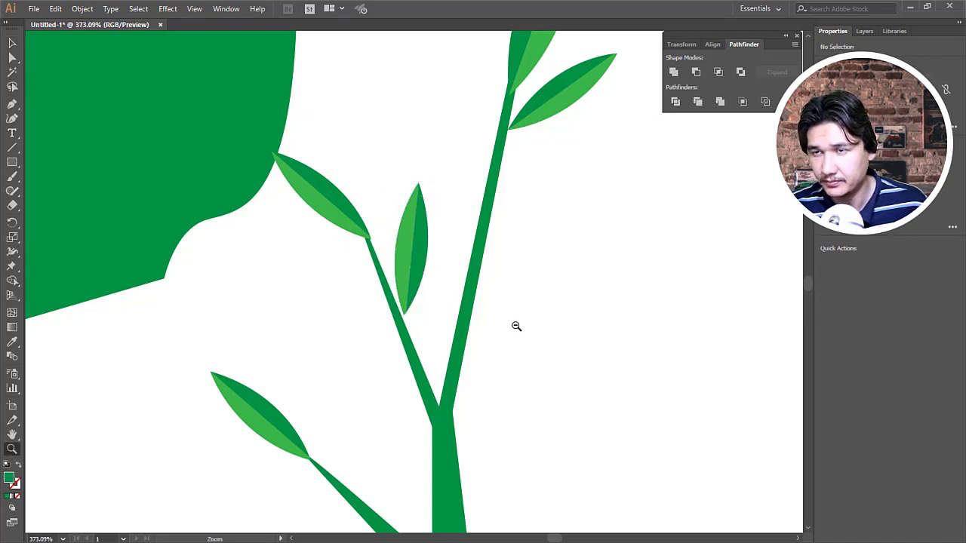
alt+click(485, 330)
alt+click(332, 334)
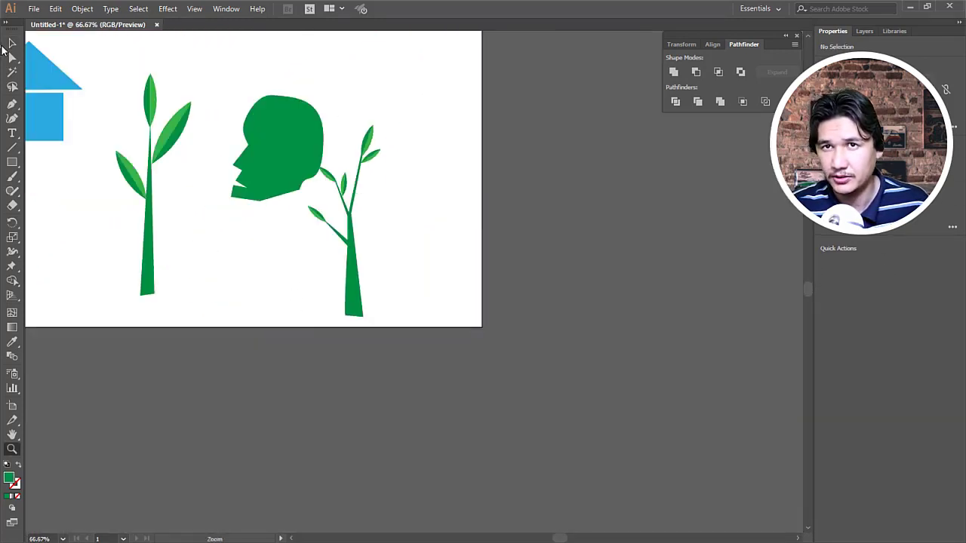
Move the green head shape up and to the left.
click(256, 220)
alt+click(332, 202)
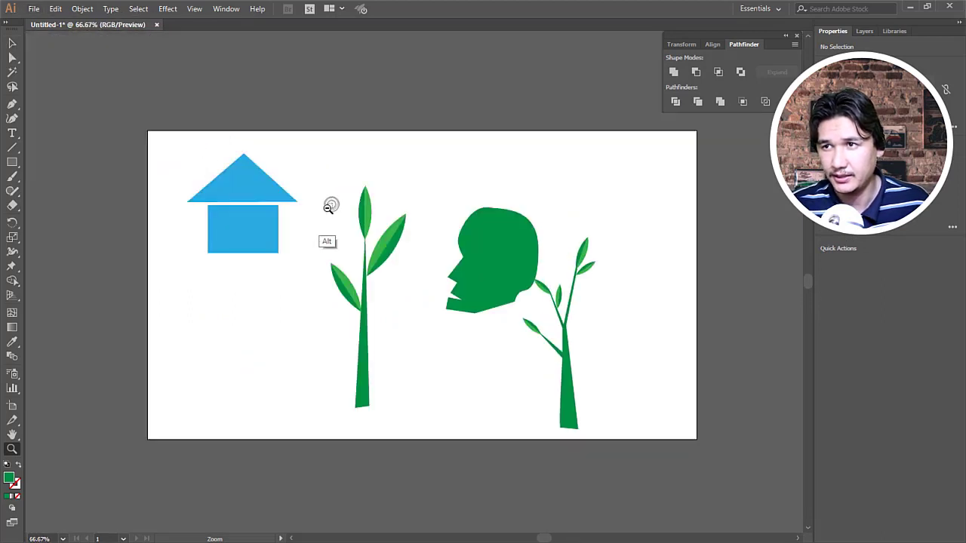
alt+click(324, 204)
click(527, 368)
click(11, 43)
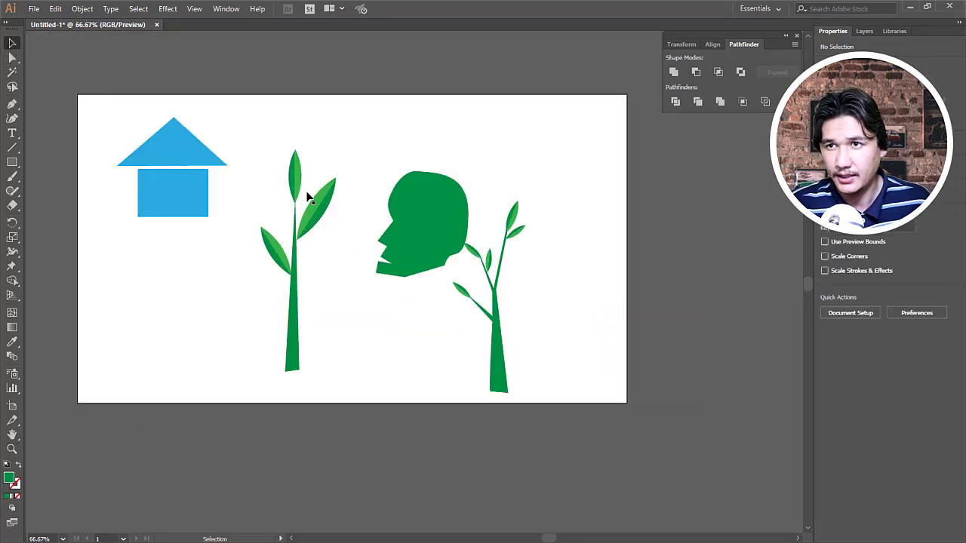
drag(426, 223, 401, 168)
click(577, 307)
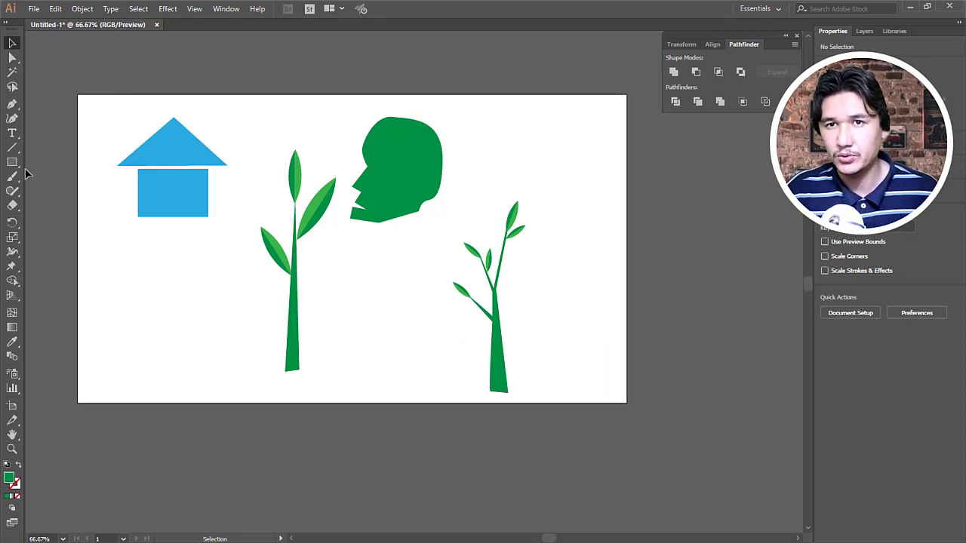
Draw a thin curved crescent shape with the Pen tool.
click(12, 104)
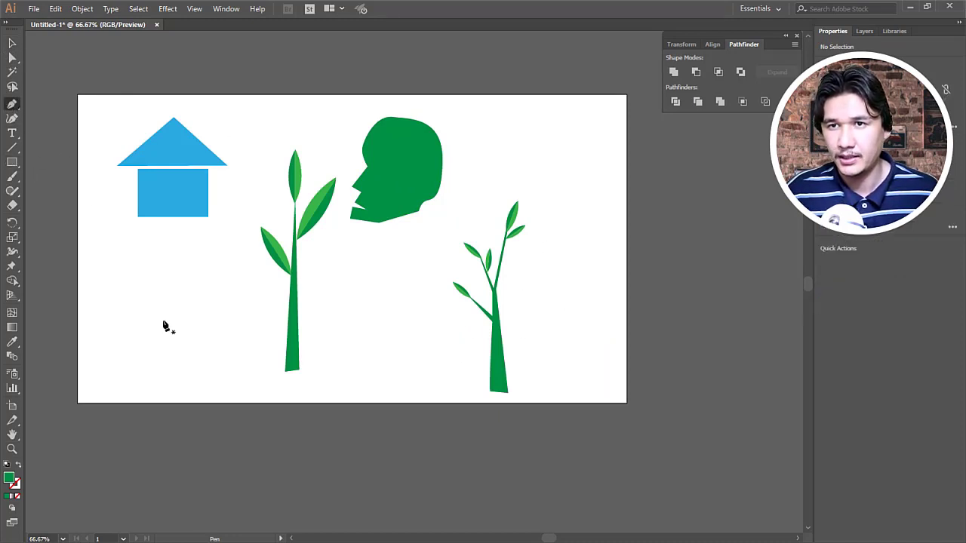
click(163, 257)
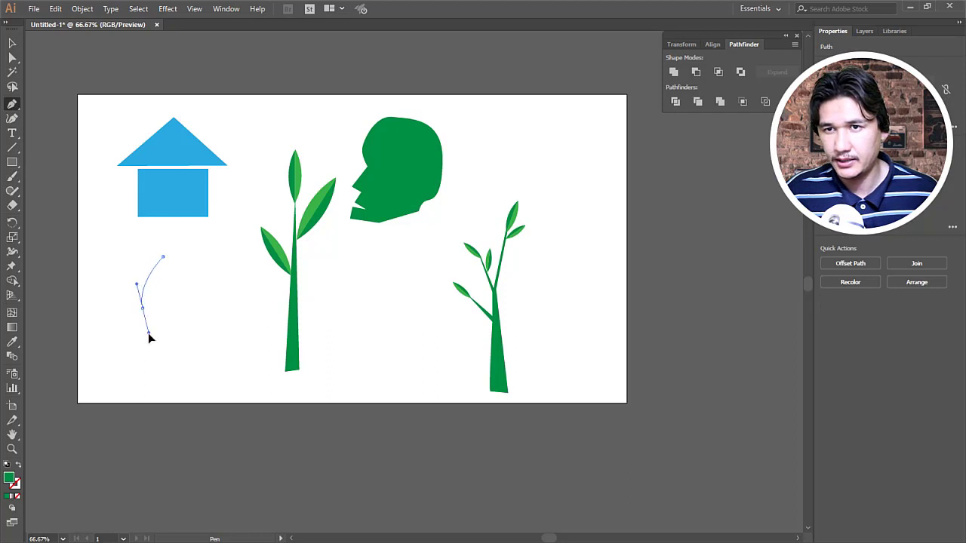
click(147, 333)
click(179, 344)
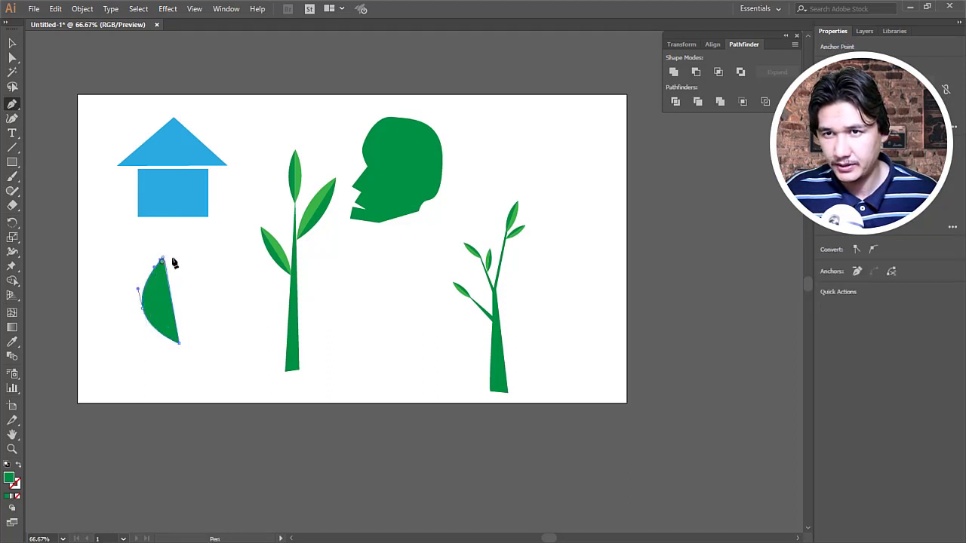
drag(162, 257, 181, 226)
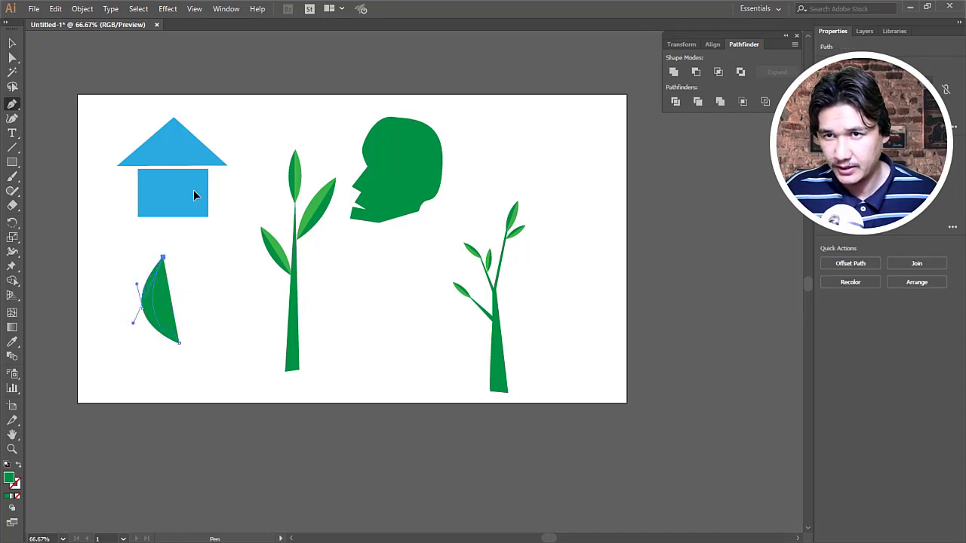
drag(133, 323, 124, 311)
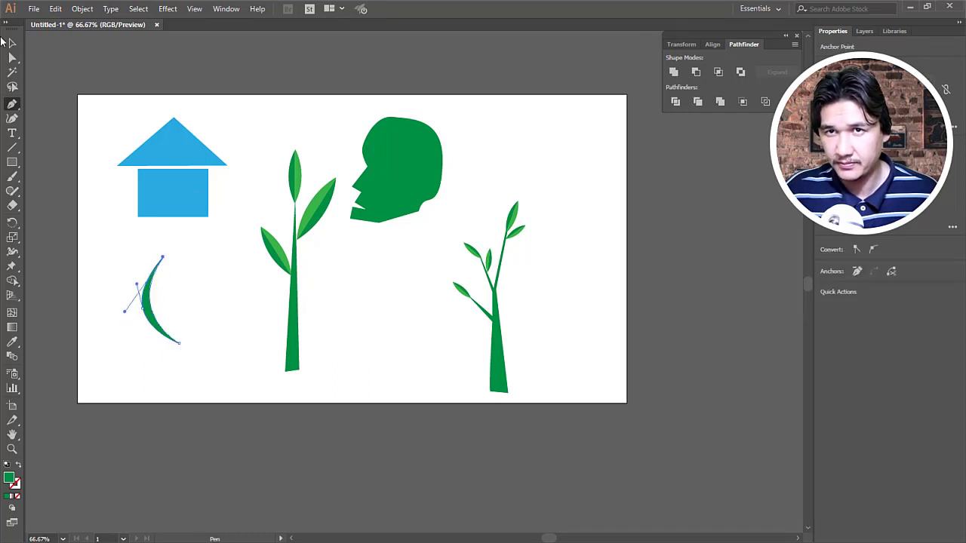
click(12, 43)
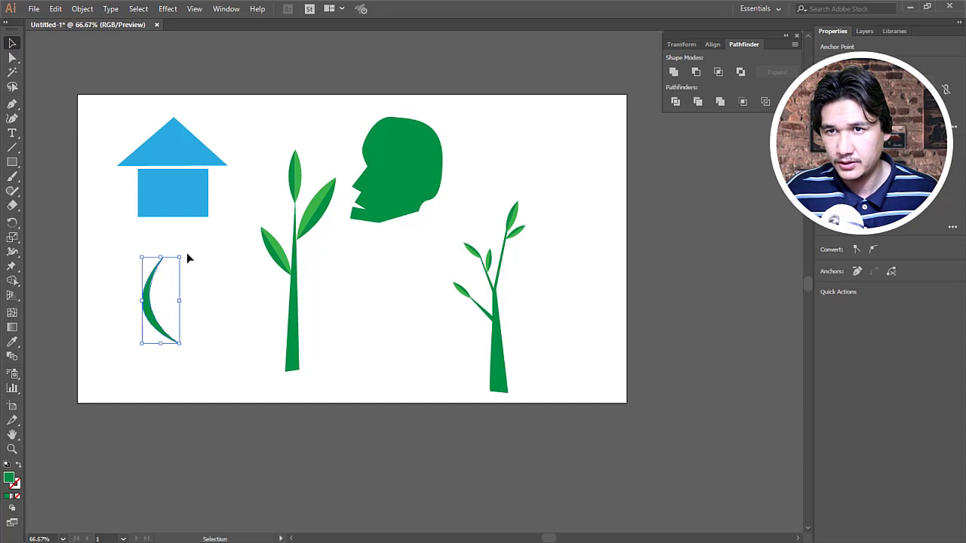
Move the crescent to the artboard's upper right and scale it narrower.
drag(113, 274, 185, 305)
mouse_move(130, 257)
mouse_down()
mouse_move(189, 273)
mouse_move(171, 271)
mouse_up()
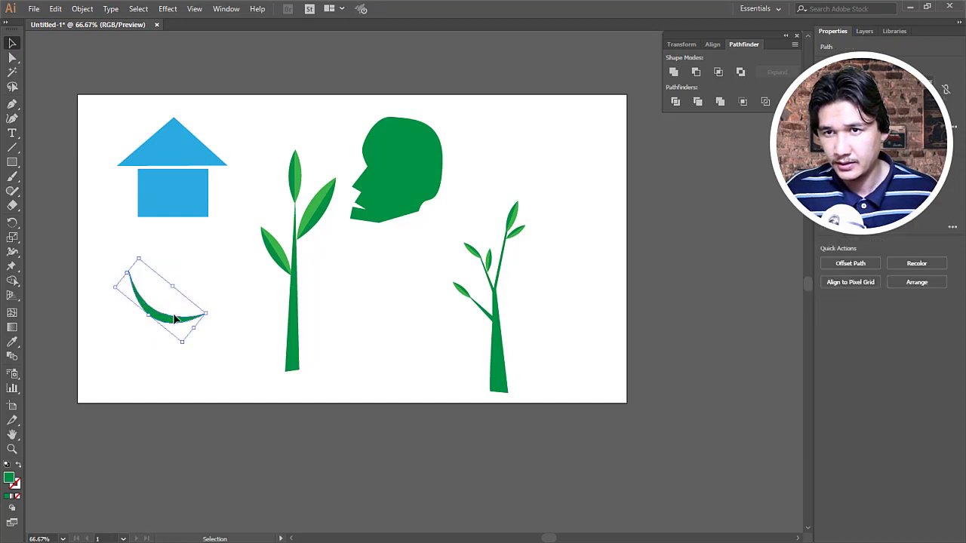
drag(175, 318, 548, 166)
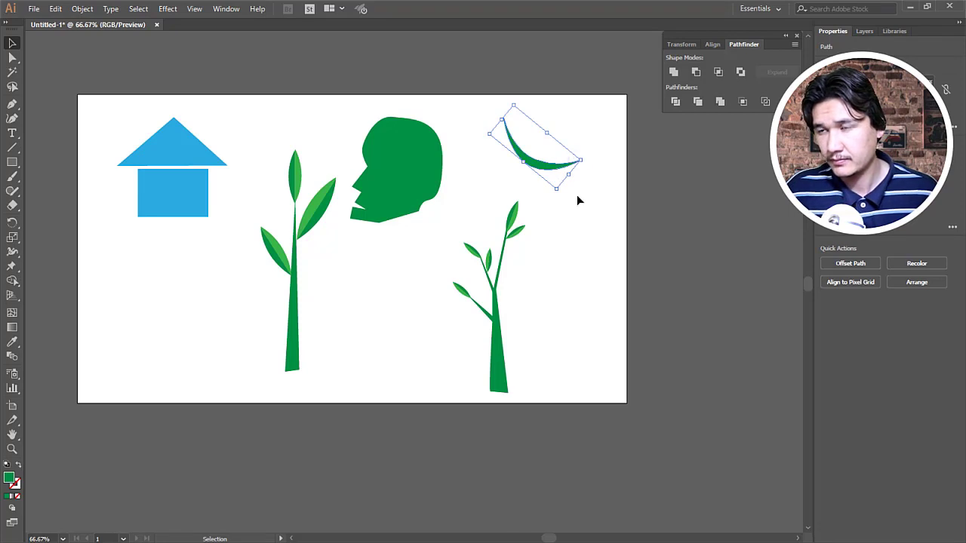
drag(579, 160, 568, 201)
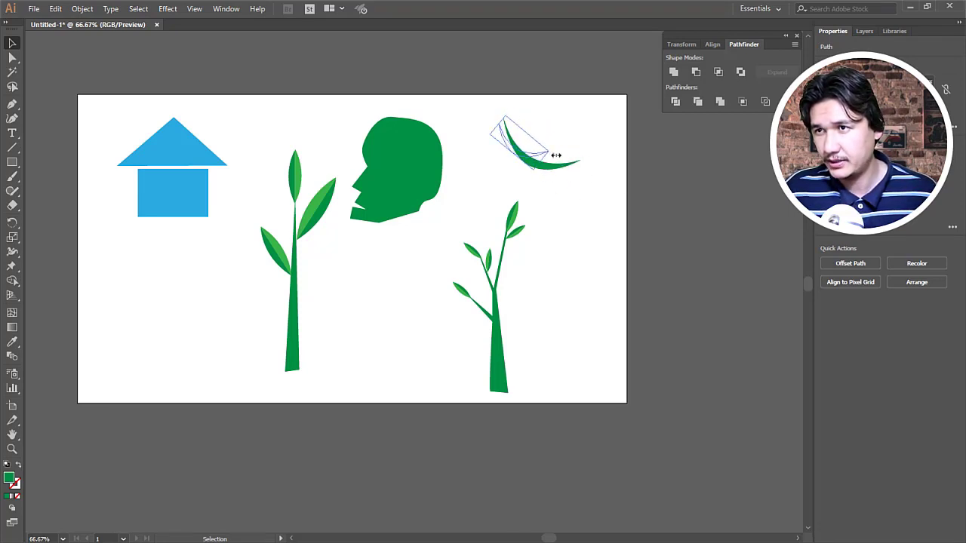
Delete the green head shape.
click(566, 202)
click(388, 134)
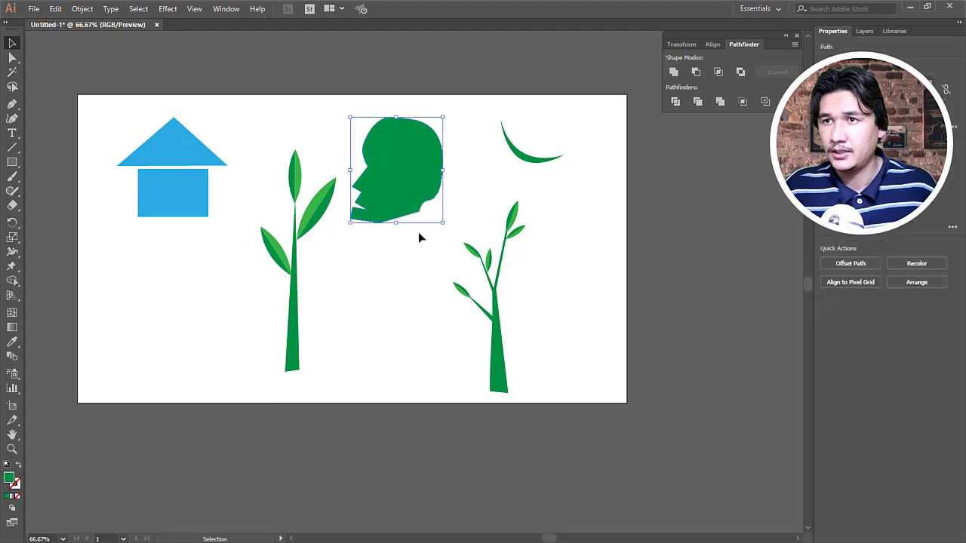
key(Delete)
Move and slightly enlarge the blue house at bottom centre, and shift the left plant farther left.
drag(117, 117, 205, 235)
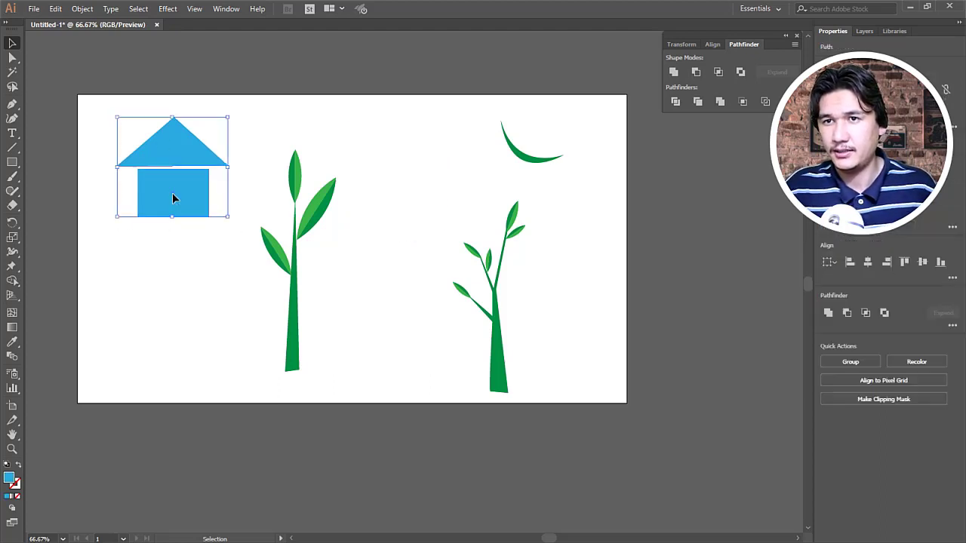
drag(172, 198, 407, 378)
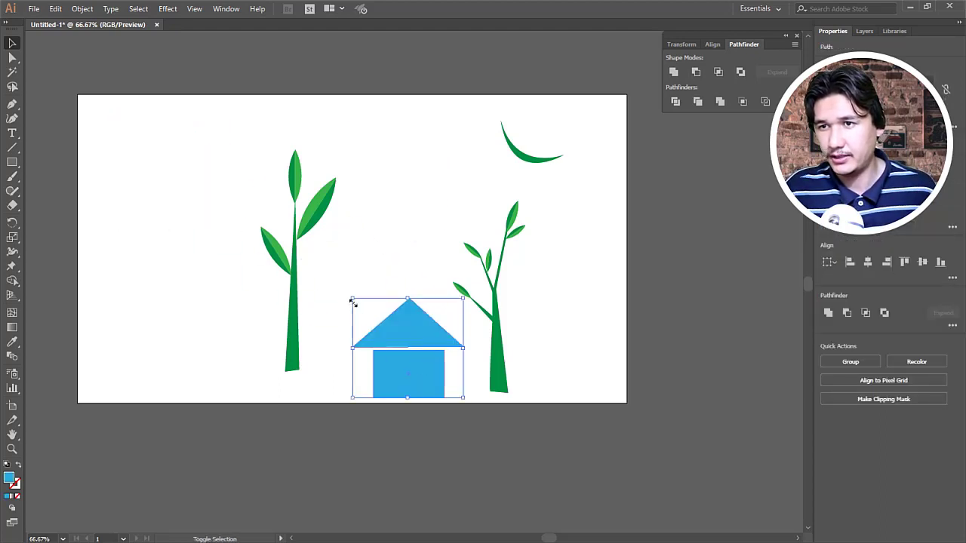
drag(383, 328, 357, 295)
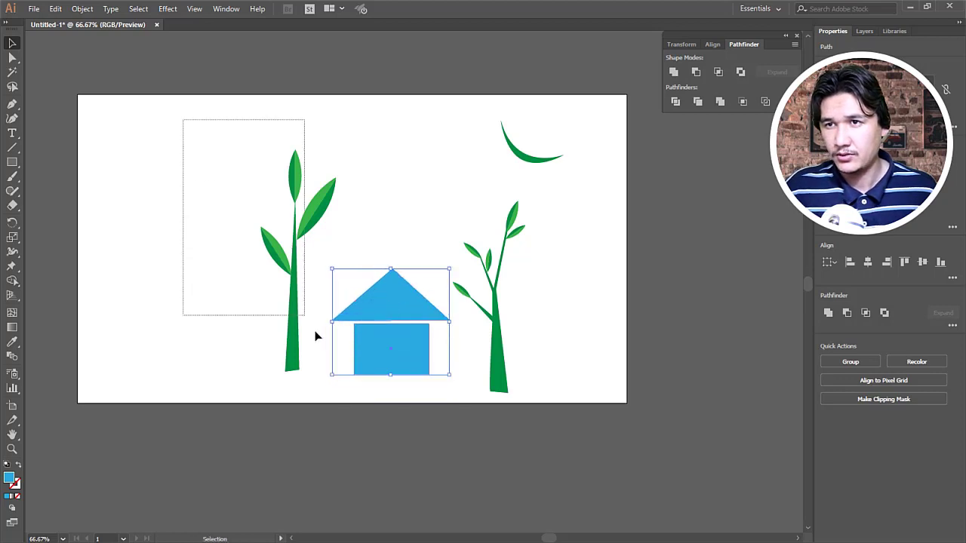
drag(304, 333, 148, 350)
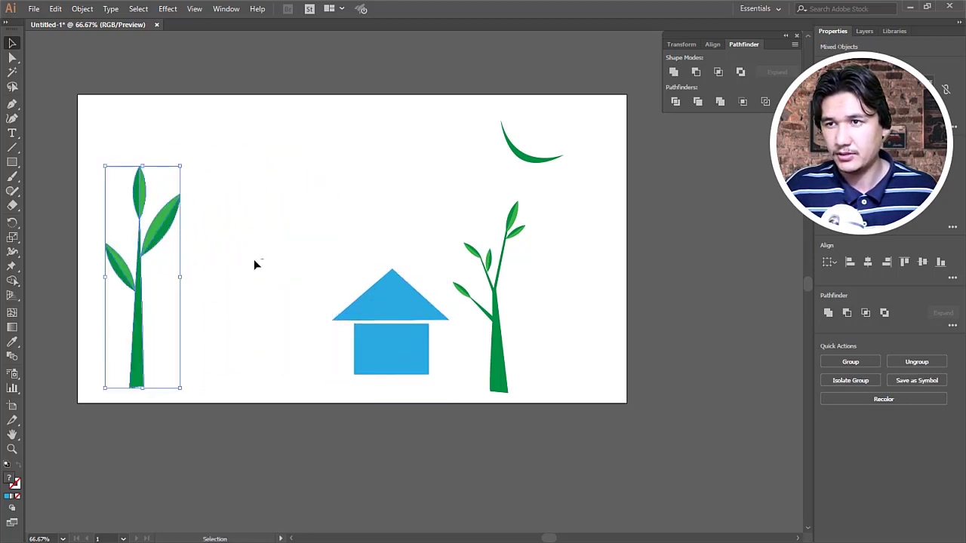
click(253, 264)
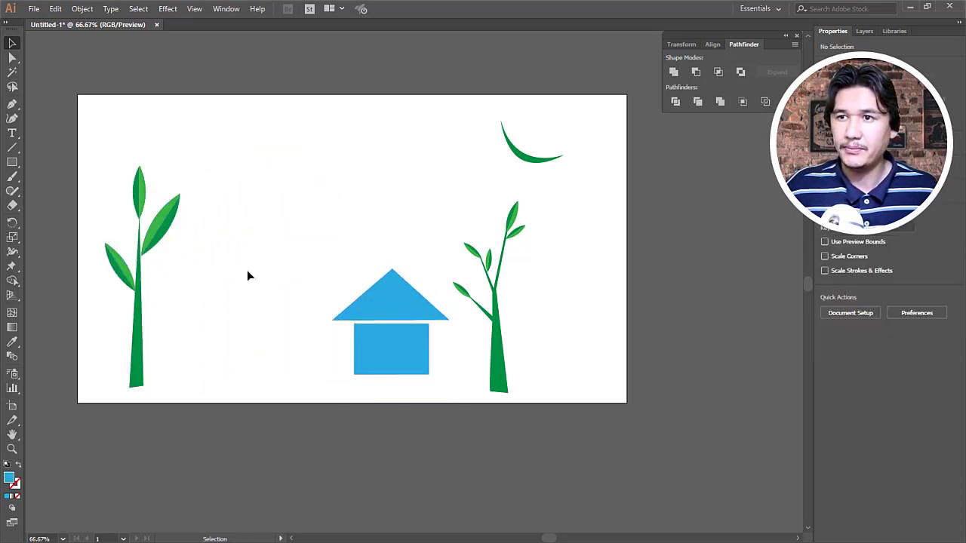
click(13, 105)
Draw a closed, bumpy cloud outline near the top with the Pen tool.
click(381, 144)
click(312, 145)
drag(299, 166, 289, 176)
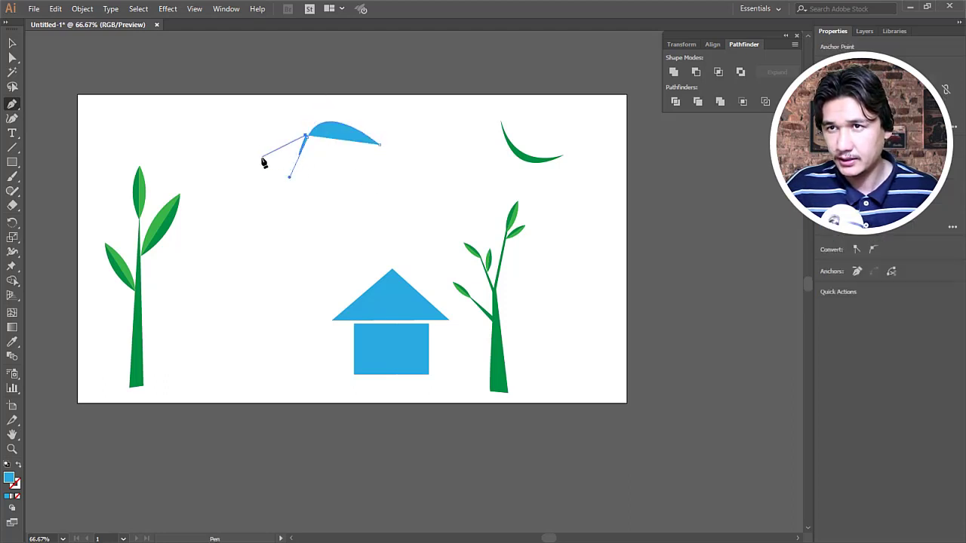
click(309, 143)
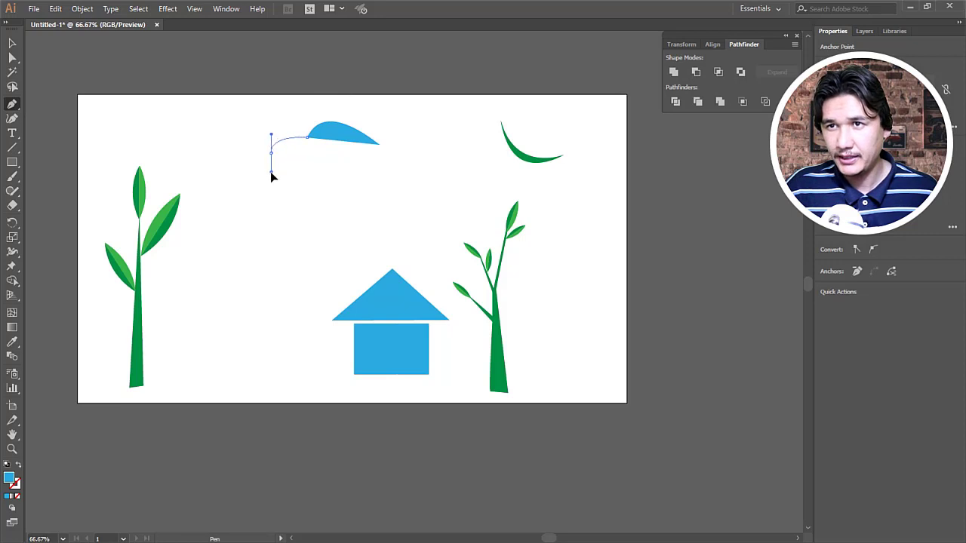
drag(271, 179, 265, 179)
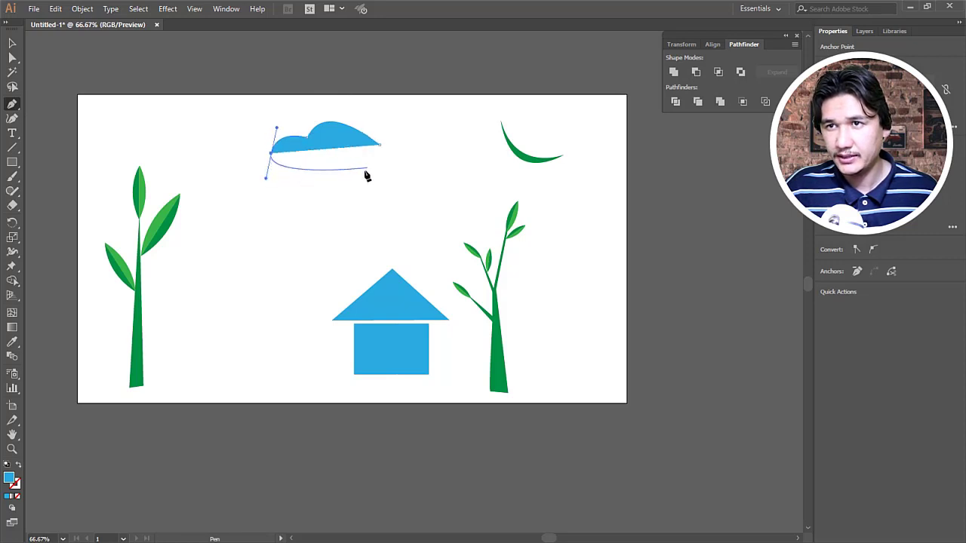
drag(366, 173, 381, 164)
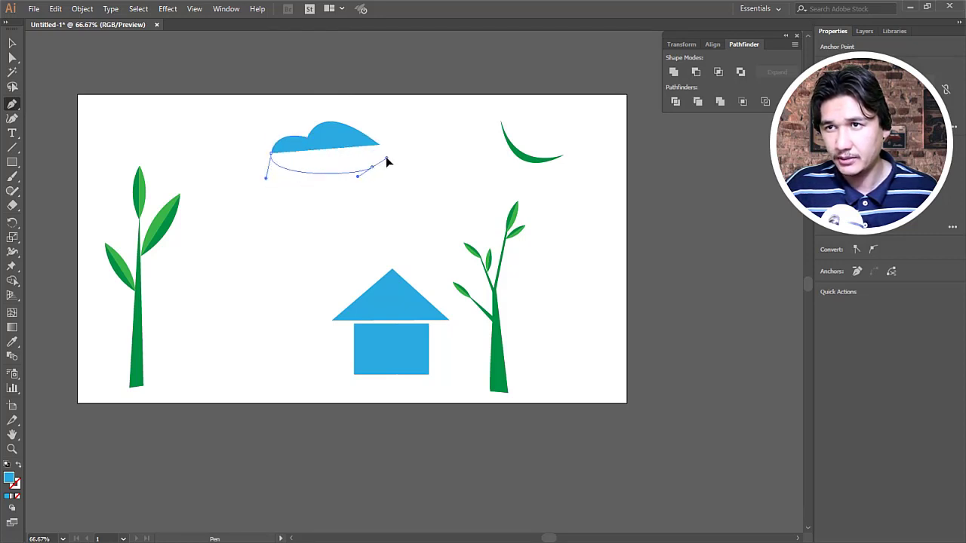
click(380, 145)
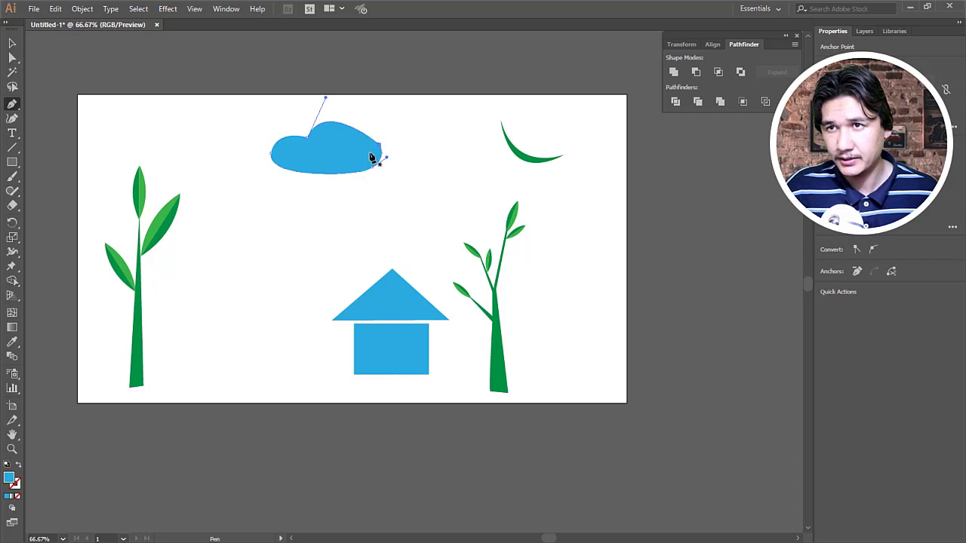
click(357, 130)
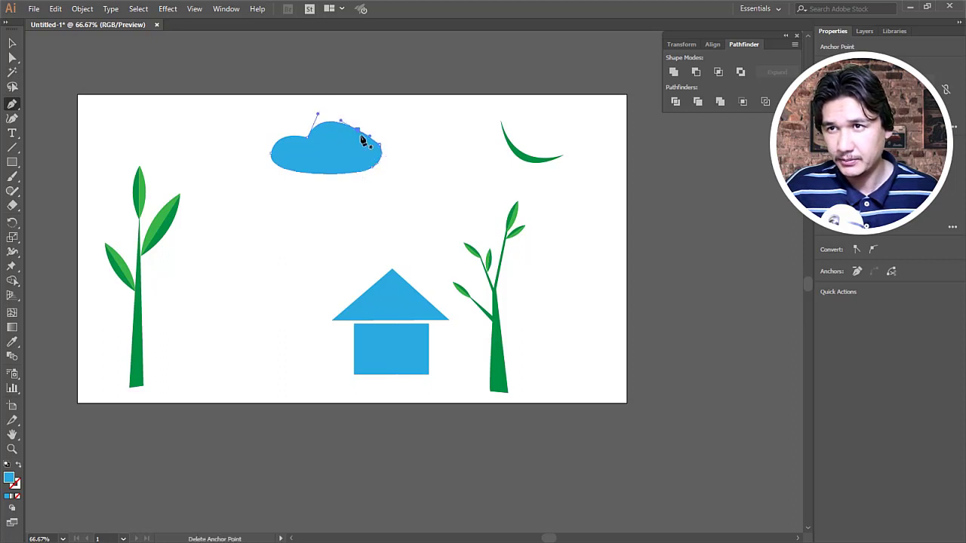
Use Direct Selection to move the cloud to the right.
key(a)
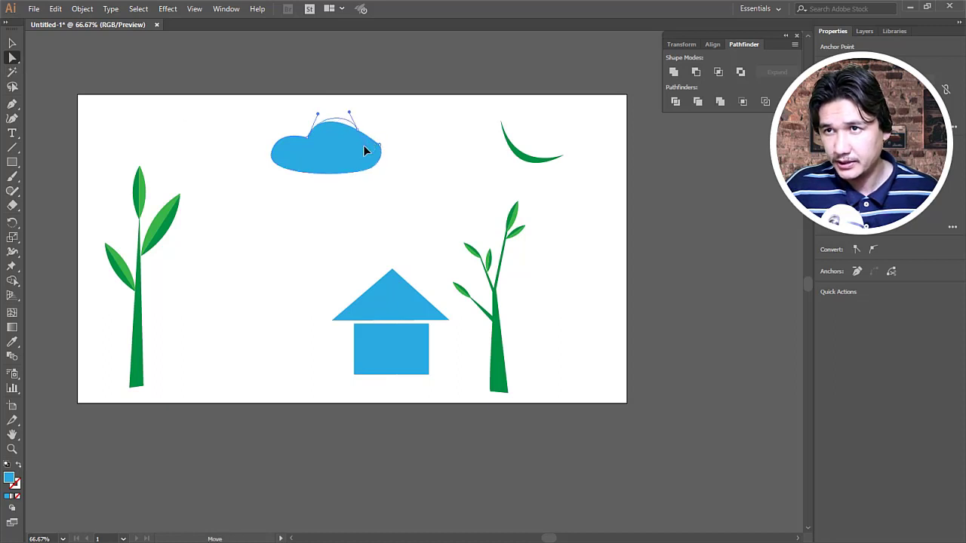
click(389, 170)
mouse_move(350, 160)
mouse_down()
mouse_move(388, 157)
mouse_move(411, 171)
mouse_move(404, 158)
mouse_up()
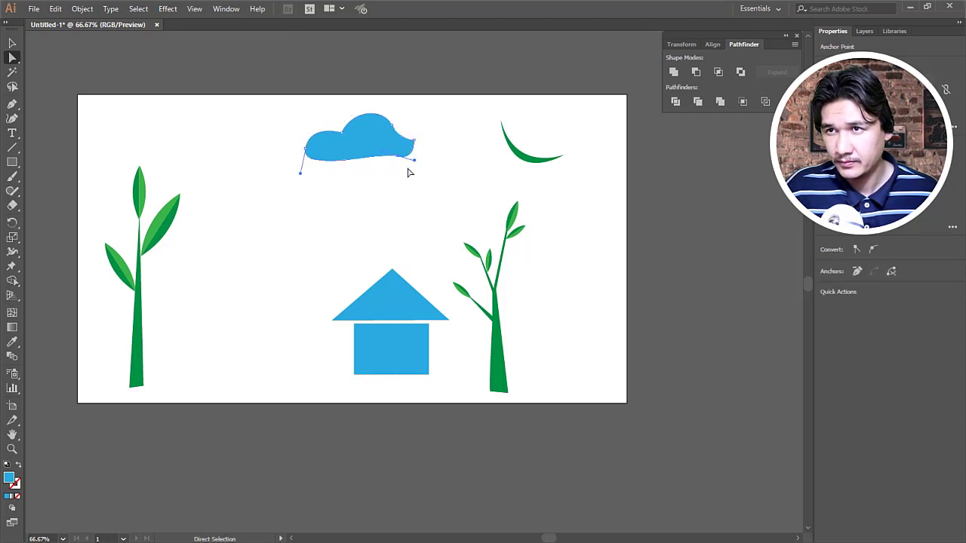
click(370, 165)
Duplicate the cloud as a smaller copy to the lower left, and delete the green crescent.
click(12, 43)
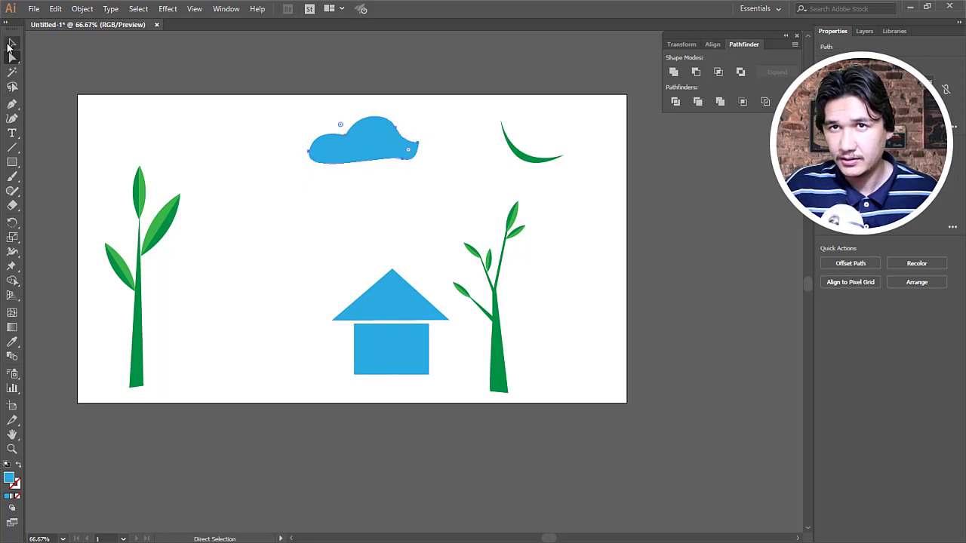
click(377, 139)
drag(412, 130, 360, 185)
drag(365, 172, 304, 186)
click(690, 339)
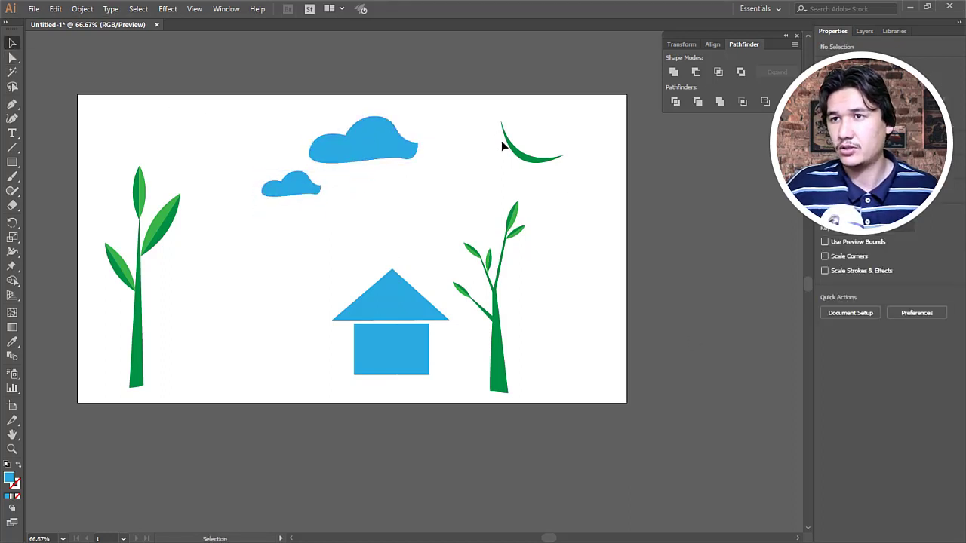
drag(487, 118, 577, 178)
key(Delete)
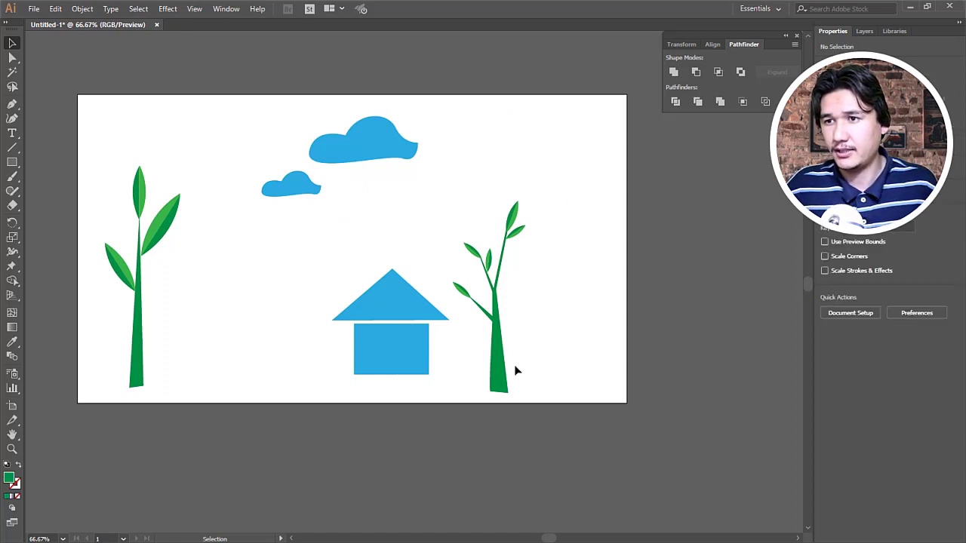
Draw a closed, curved hill shape reaching the artboard's bottom corners with the Pen tool.
click(12, 106)
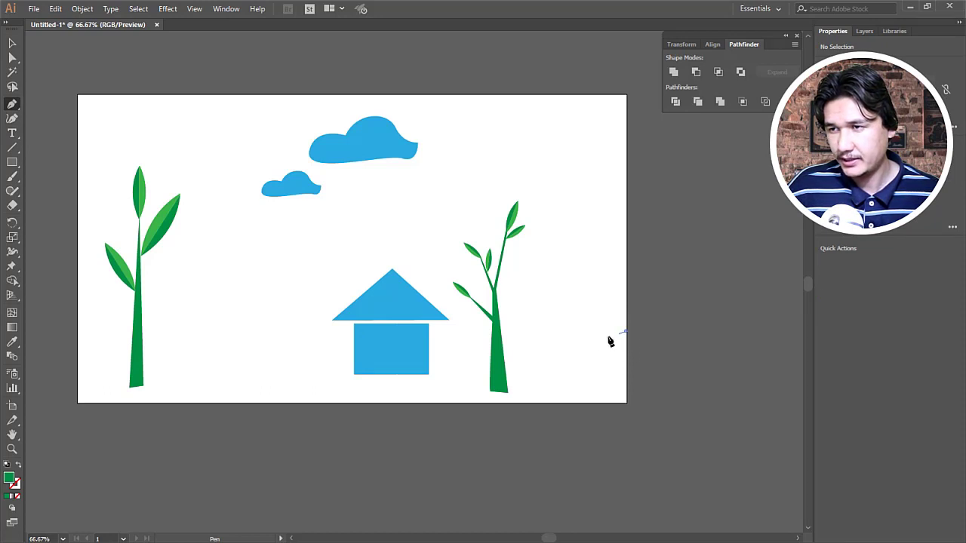
drag(519, 302, 477, 319)
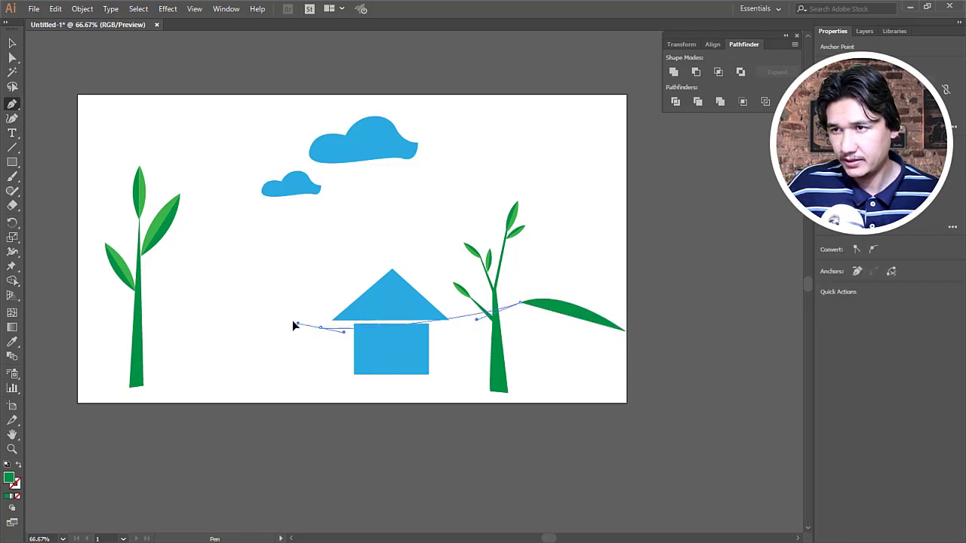
drag(293, 321, 282, 312)
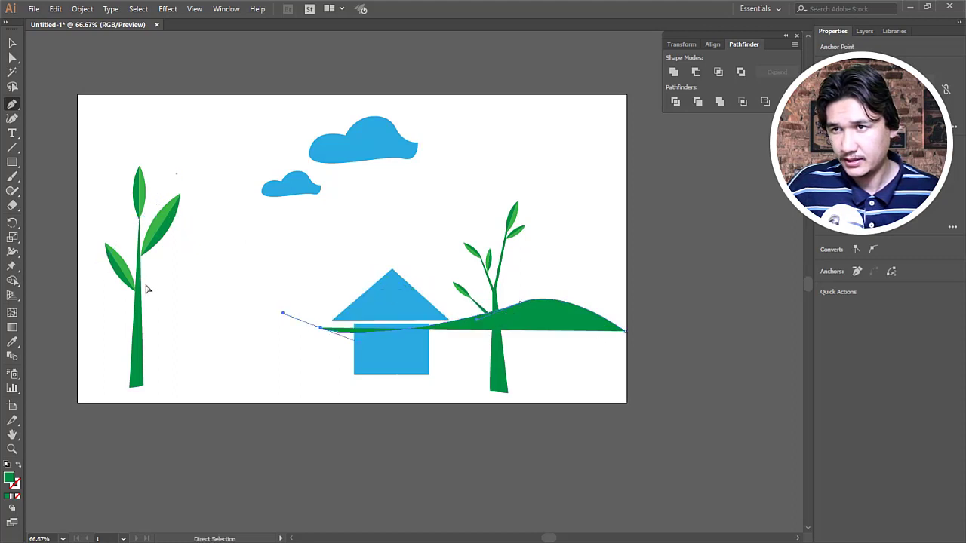
drag(78, 325, 80, 404)
click(78, 402)
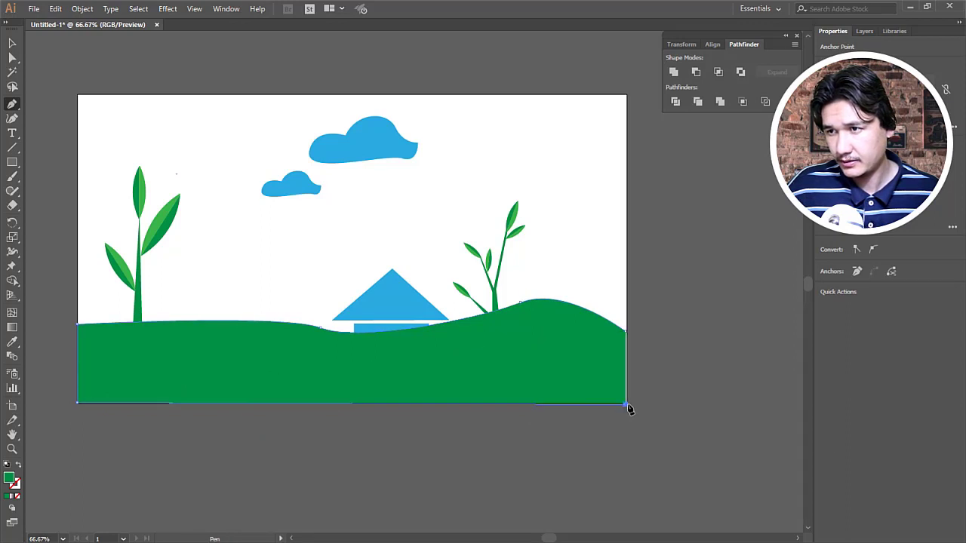
click(627, 405)
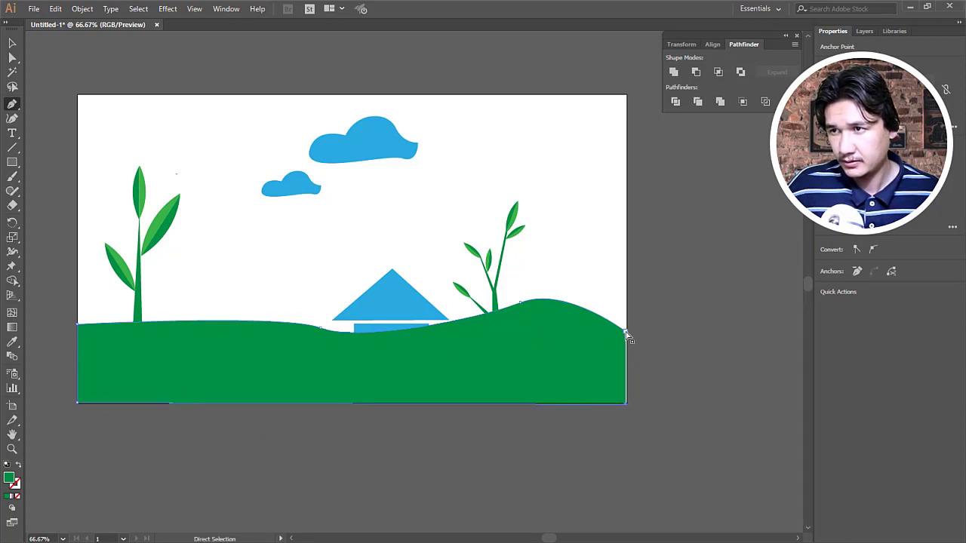
click(628, 338)
click(12, 43)
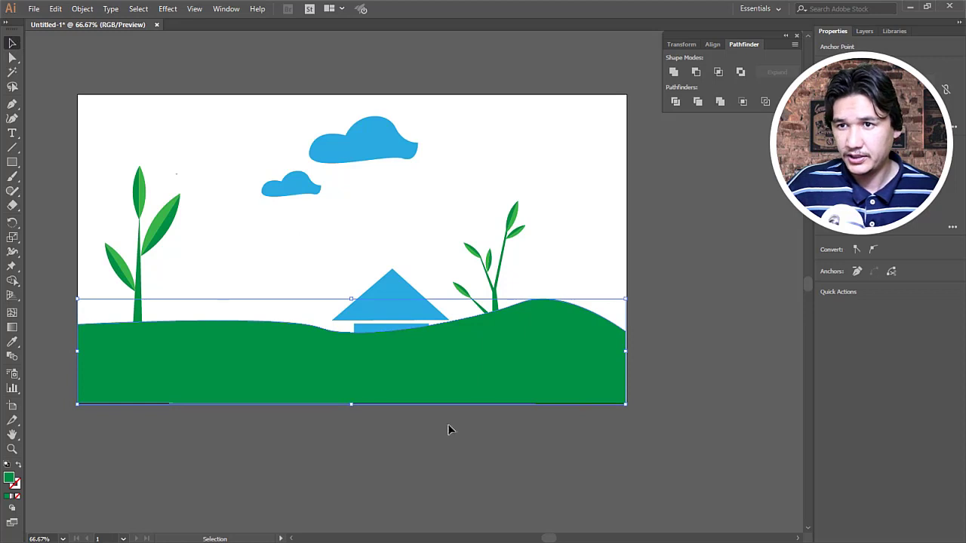
Send the hill to the back, behind the house and plants.
right_click(469, 385)
mouse_move(507, 315)
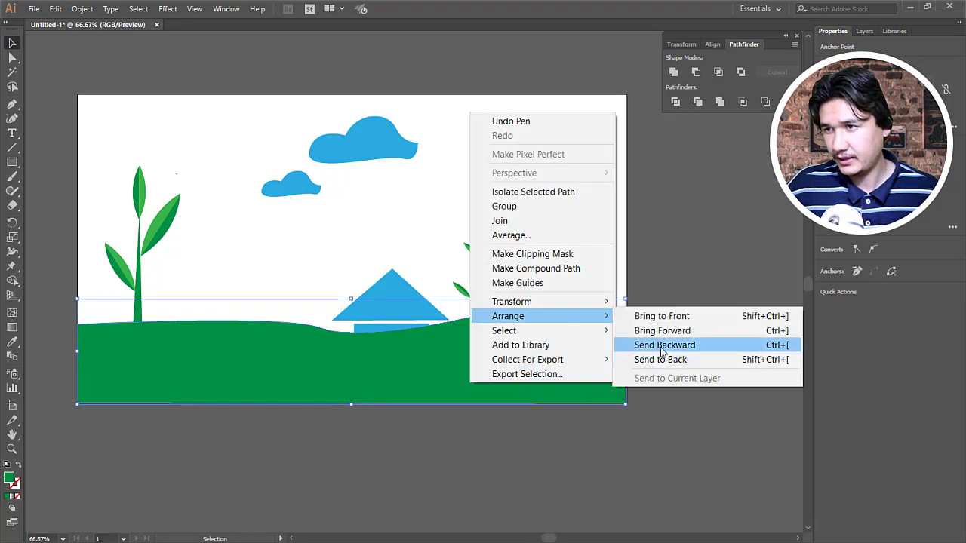
click(668, 361)
click(704, 398)
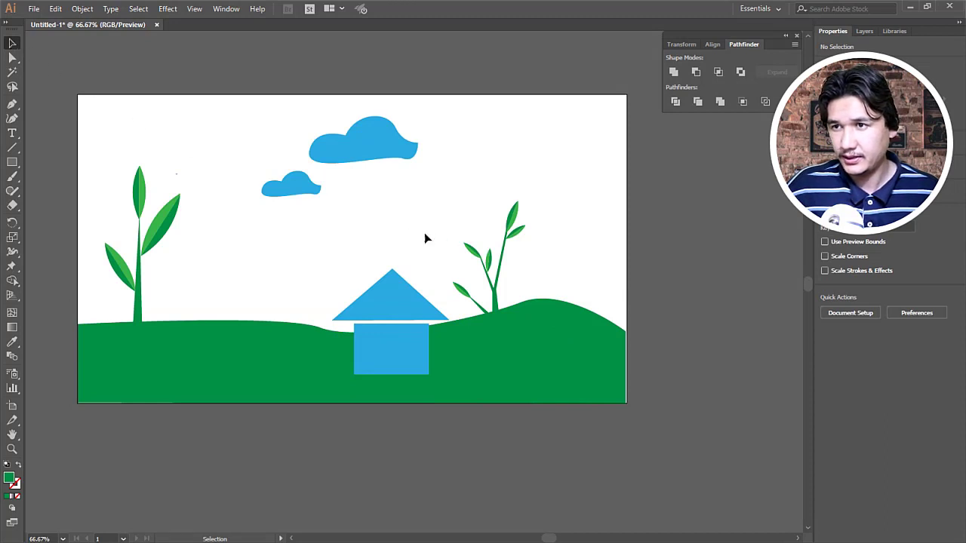
click(497, 311)
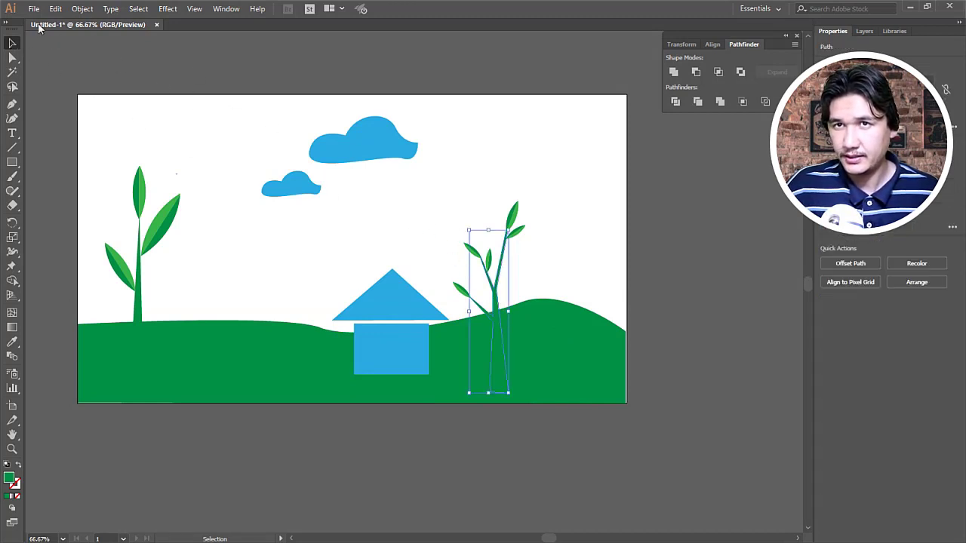
Fill the right tree's trunk with a deep brown swatch.
click(830, 189)
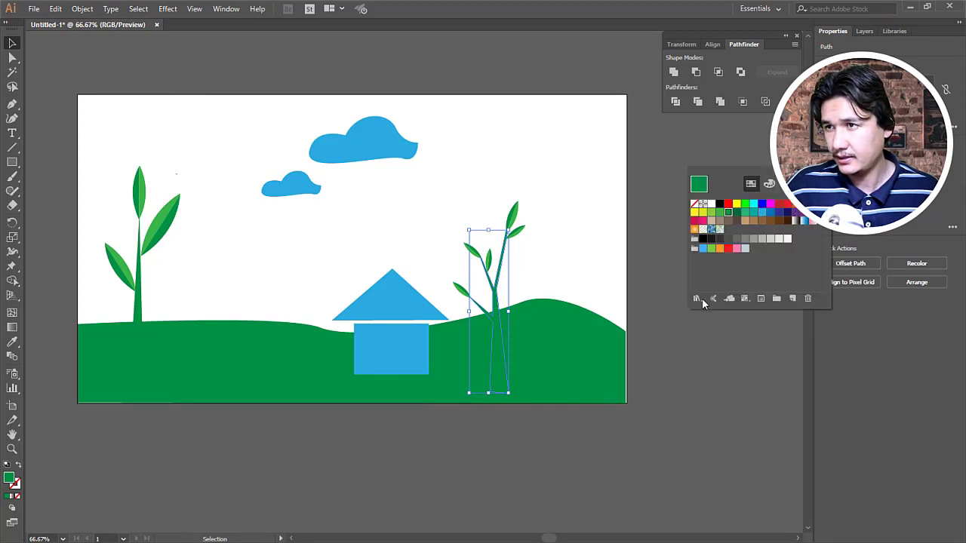
click(753, 220)
click(778, 220)
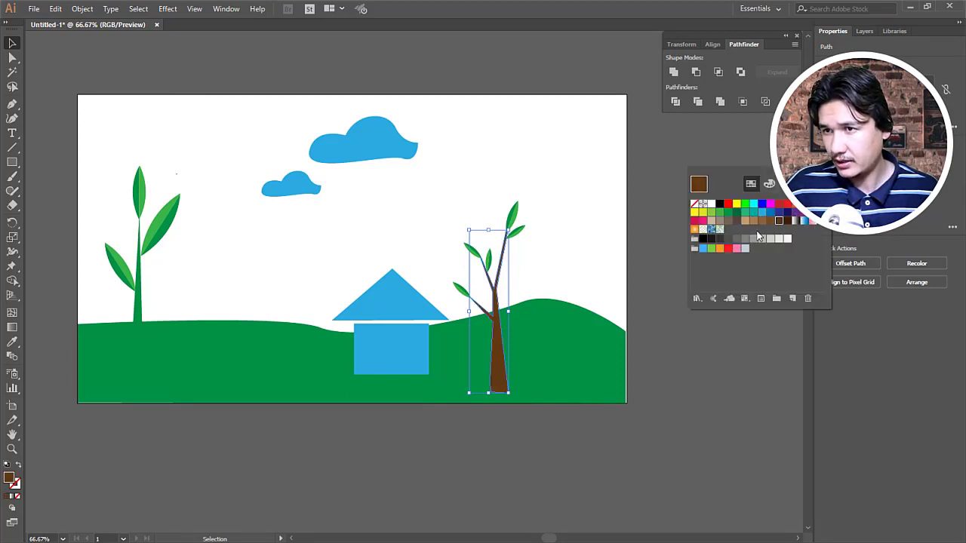
click(664, 257)
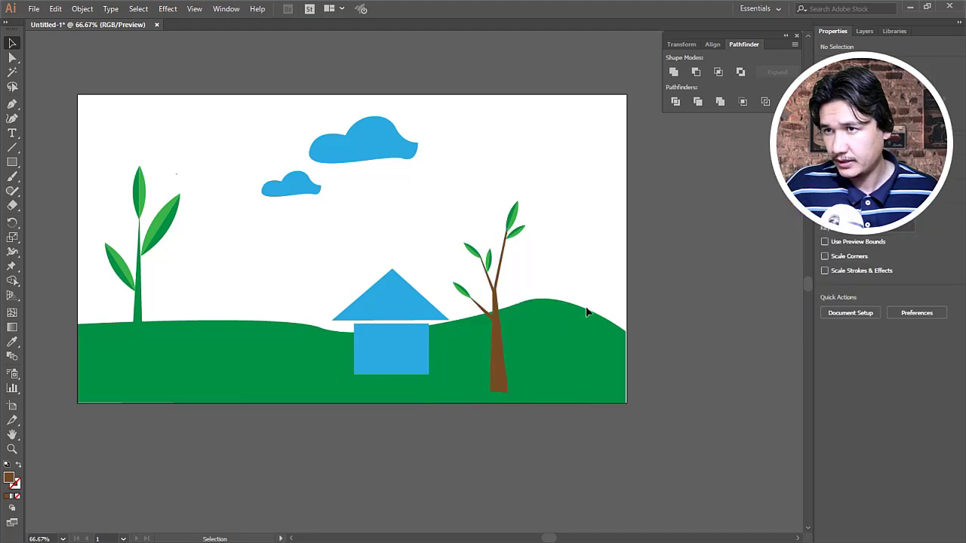
Fill the left plant's stem with the same brown swatch.
click(139, 310)
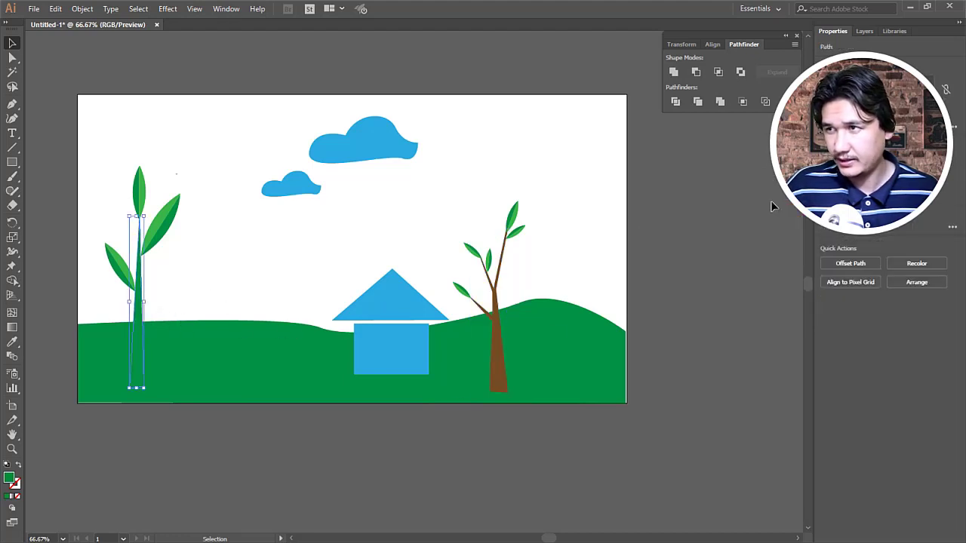
click(819, 209)
click(778, 220)
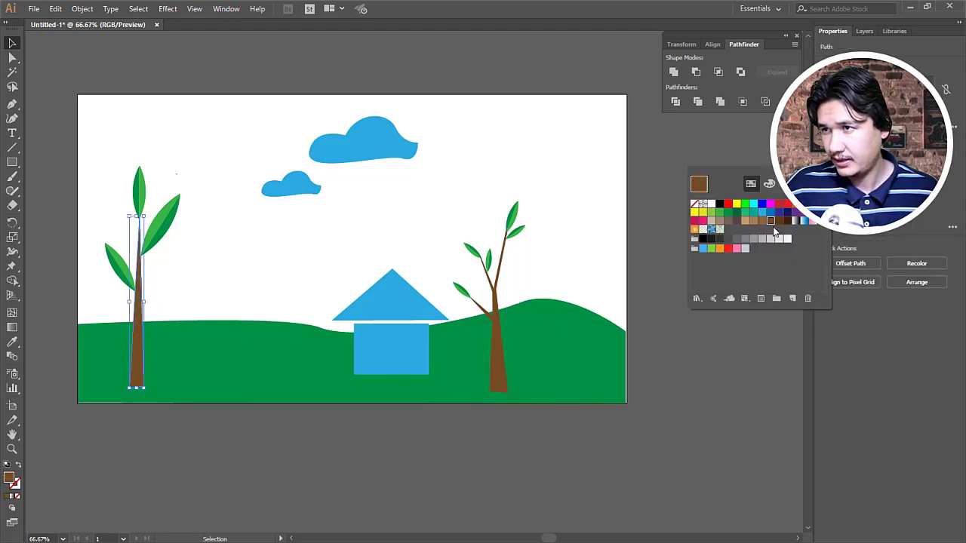
click(602, 240)
click(427, 407)
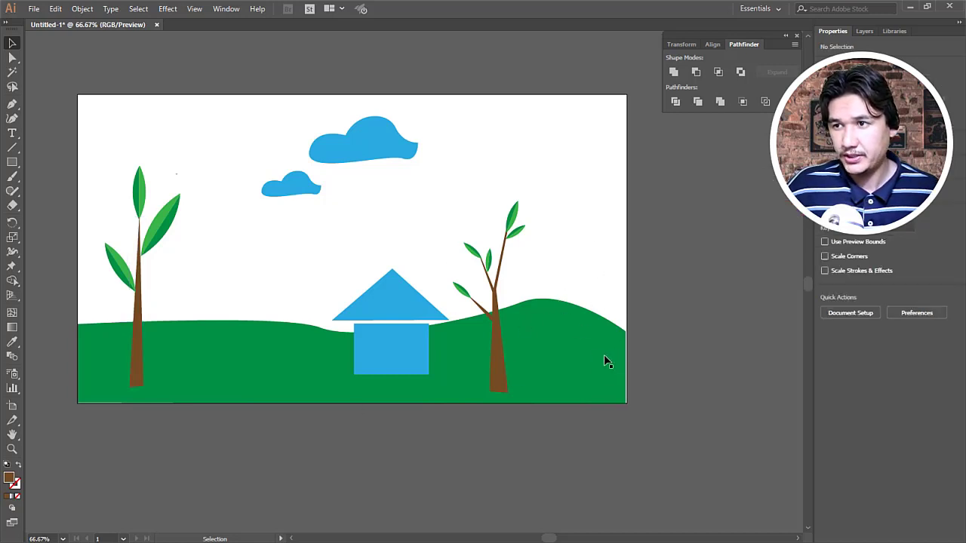
Draw a rectangle covering the whole artboard and send it to the back.
click(12, 163)
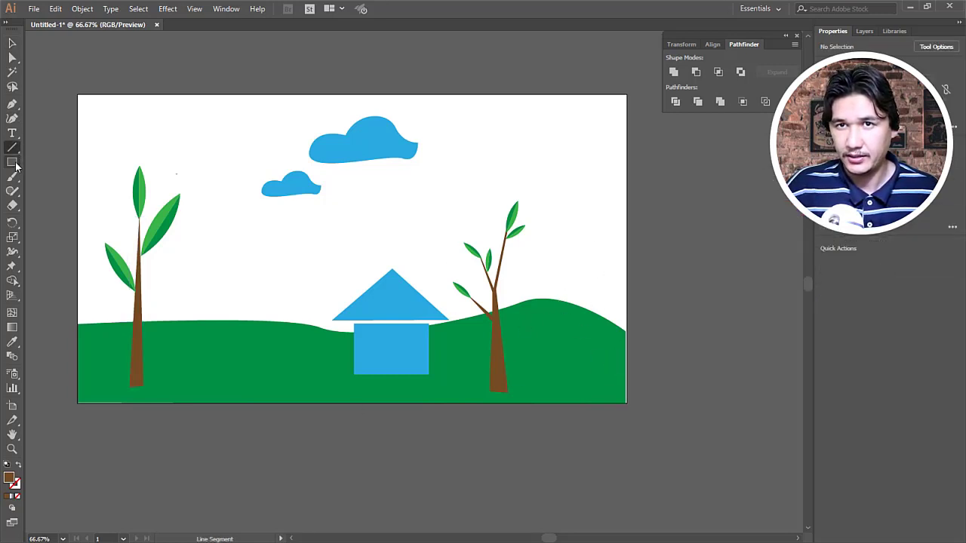
drag(78, 93, 626, 389)
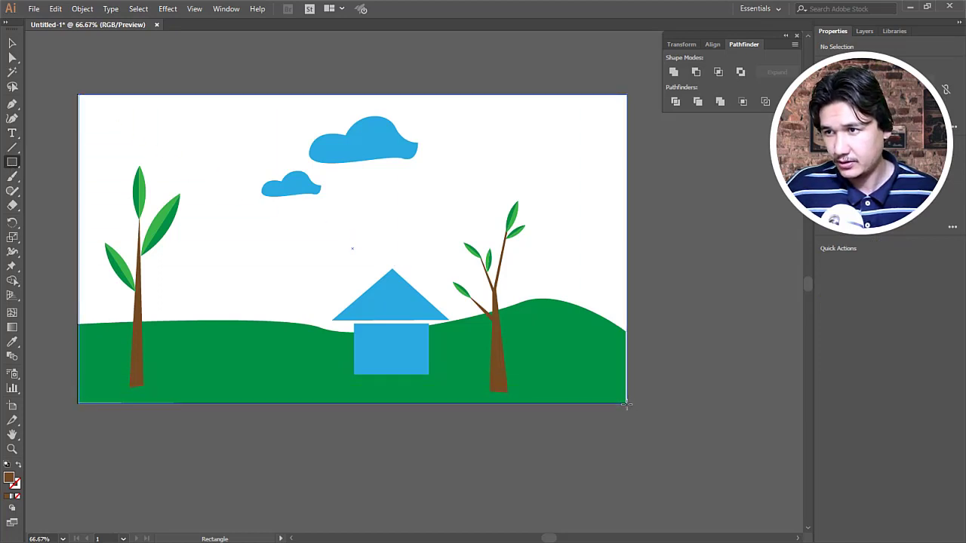
drag(626, 389, 632, 410)
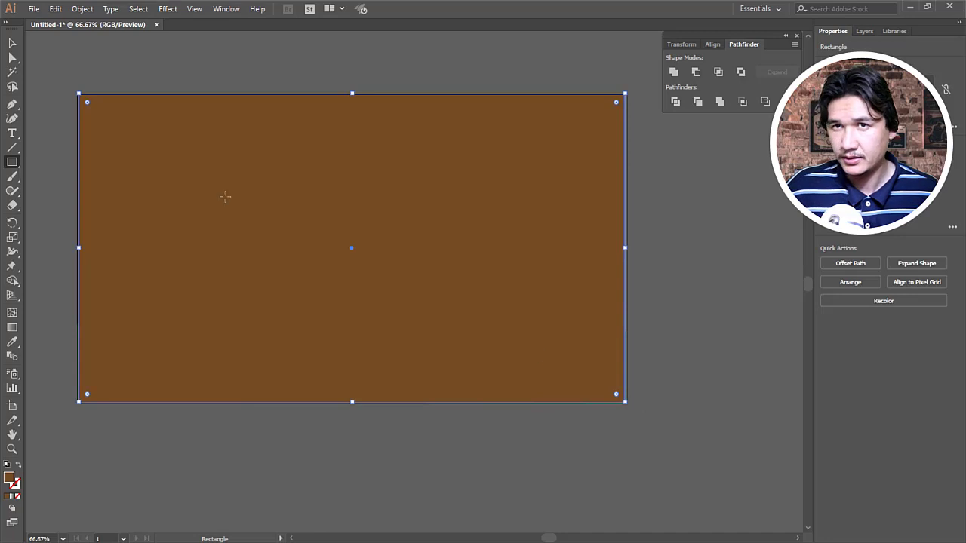
key(v)
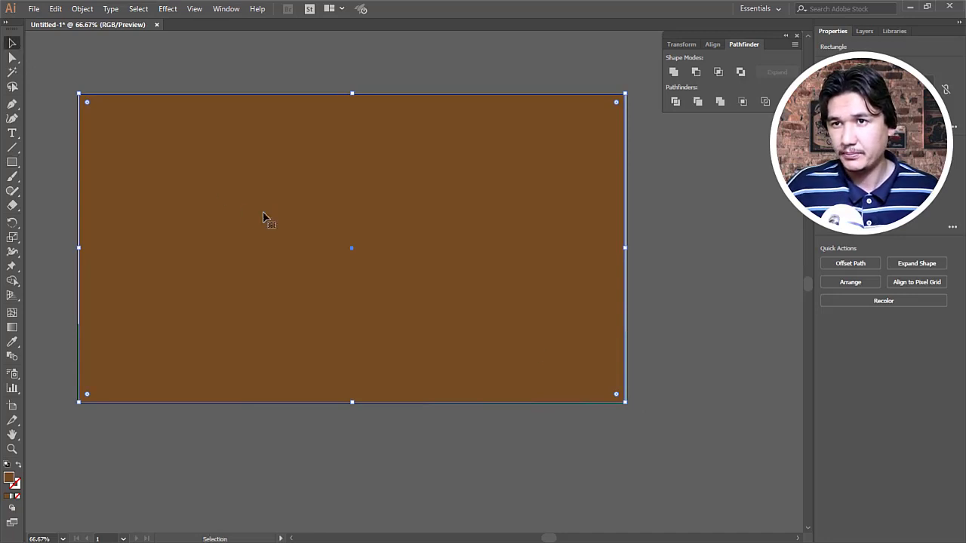
right_click(388, 255)
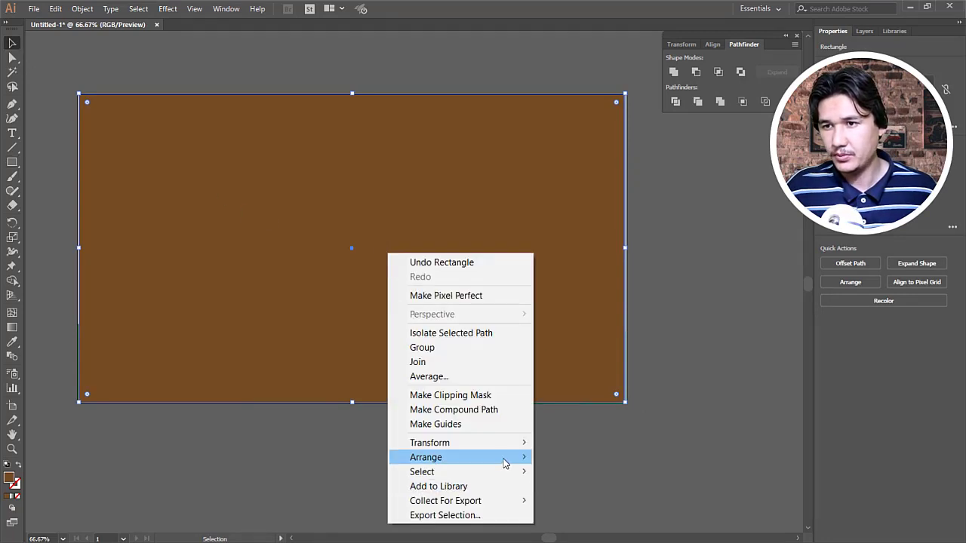
click(552, 501)
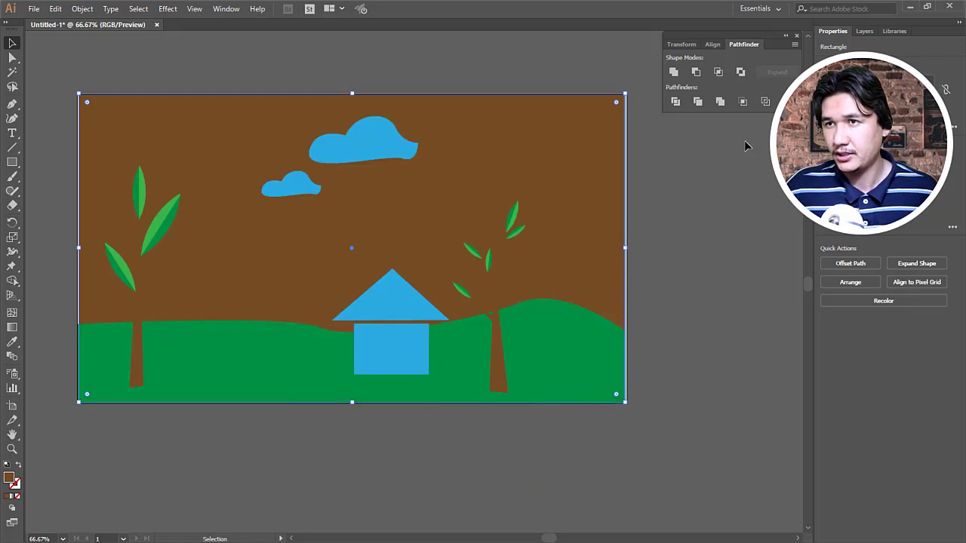
Fill the background rectangle black.
click(830, 183)
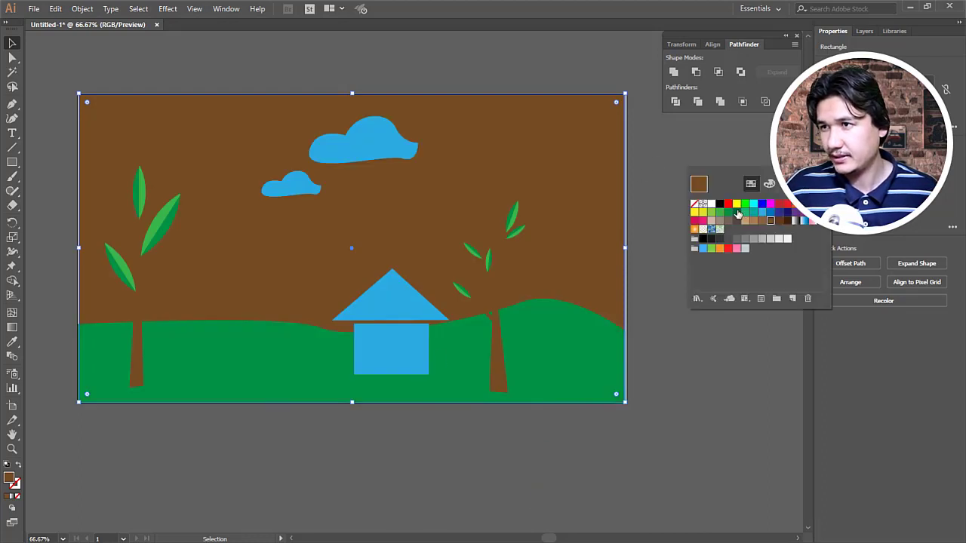
click(712, 241)
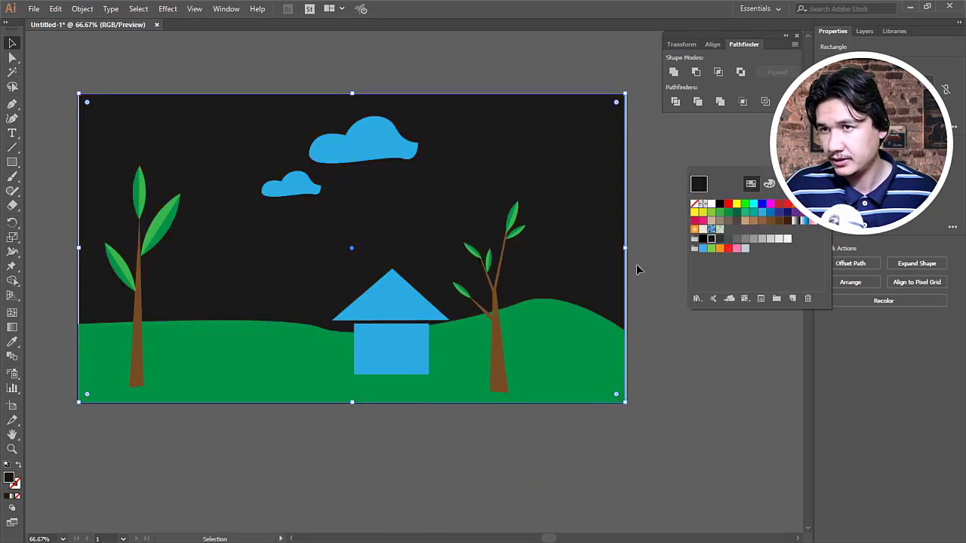
click(347, 157)
Fill both clouds white.
click(295, 188)
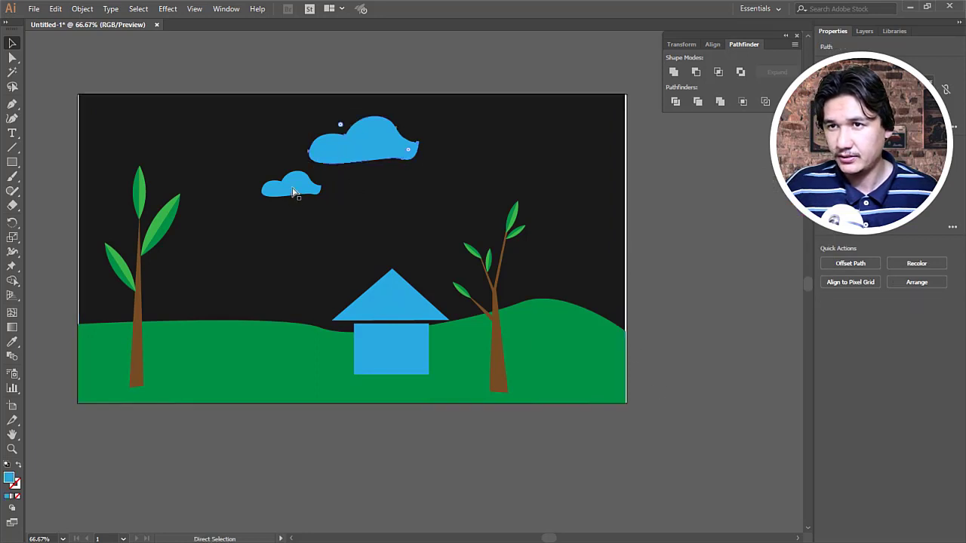
click(357, 154)
shift+click(304, 195)
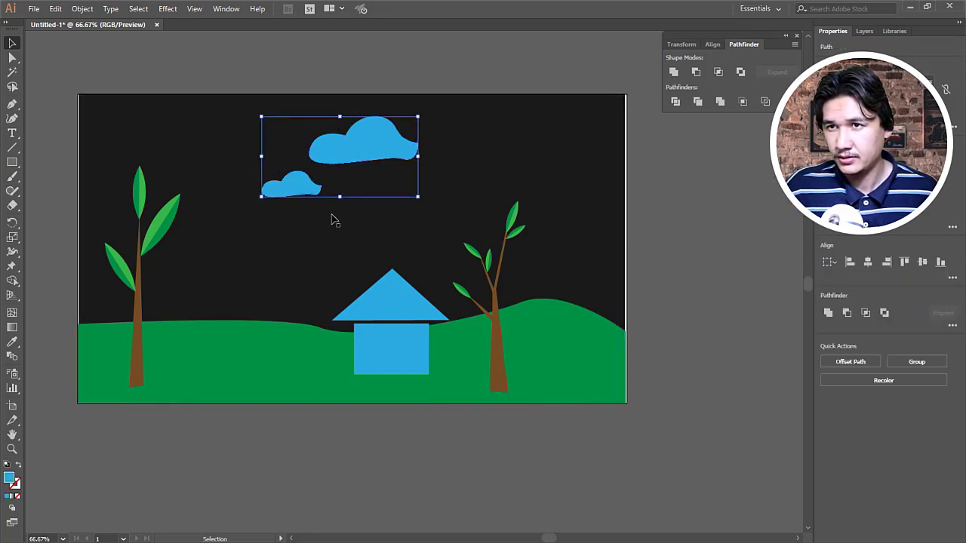
click(834, 181)
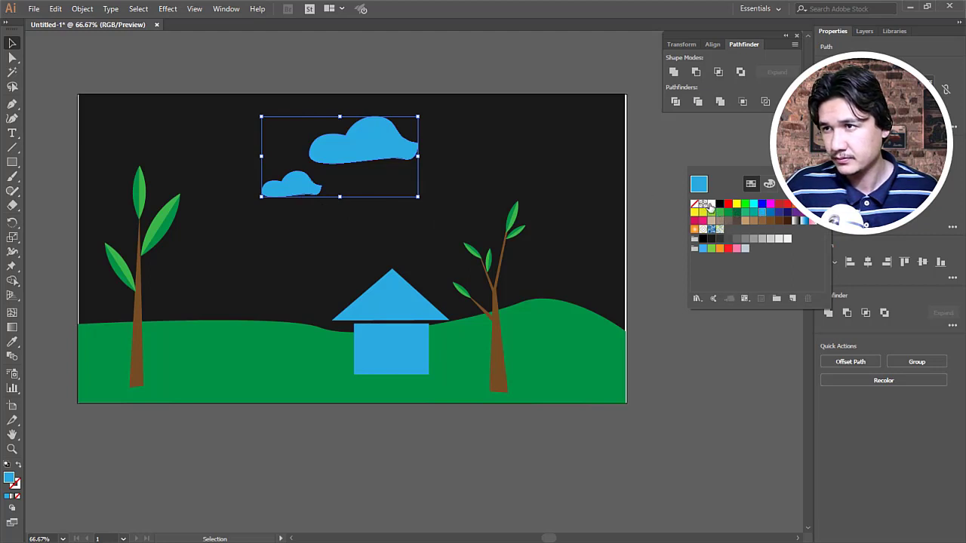
click(709, 204)
click(603, 250)
Align the background rectangle's left and right edges with the artboard.
drag(666, 230, 632, 368)
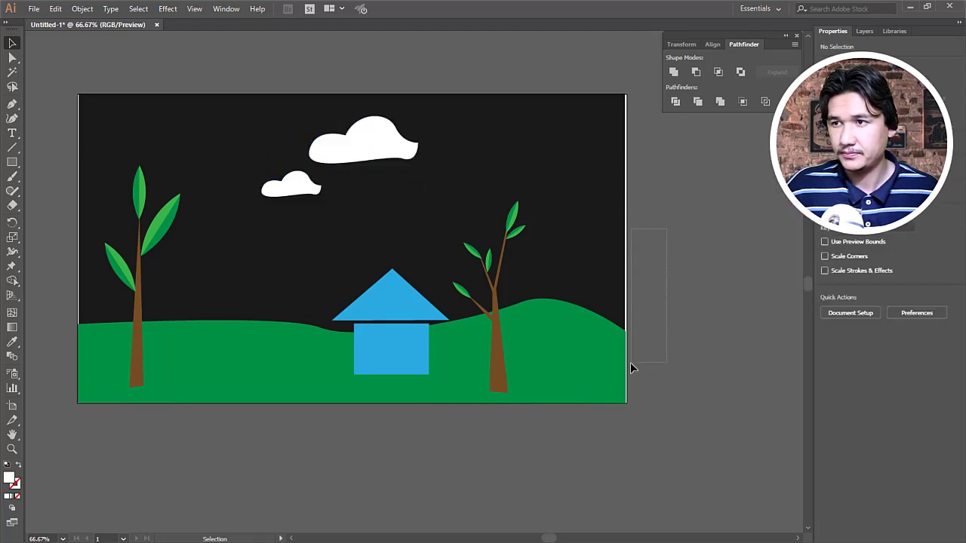
drag(661, 259, 635, 307)
drag(625, 244, 627, 250)
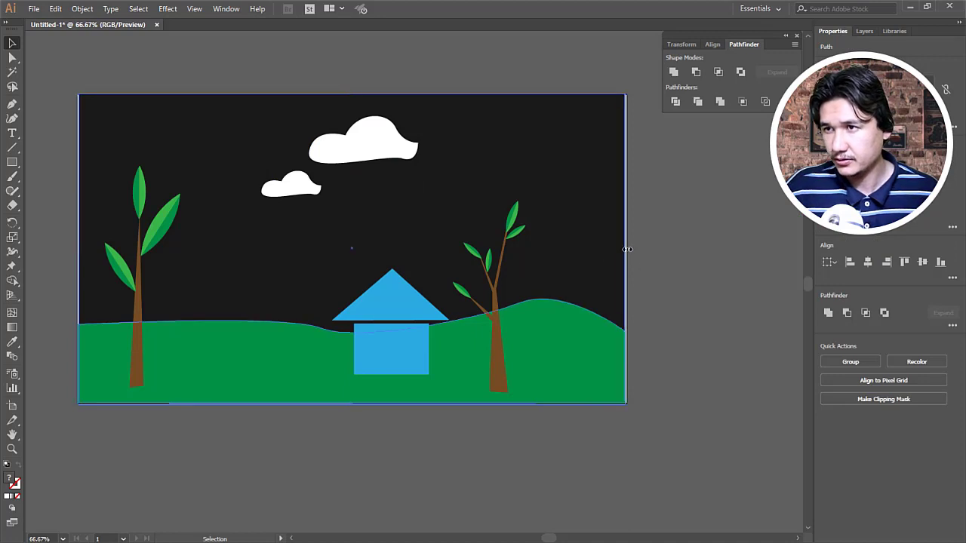
click(690, 249)
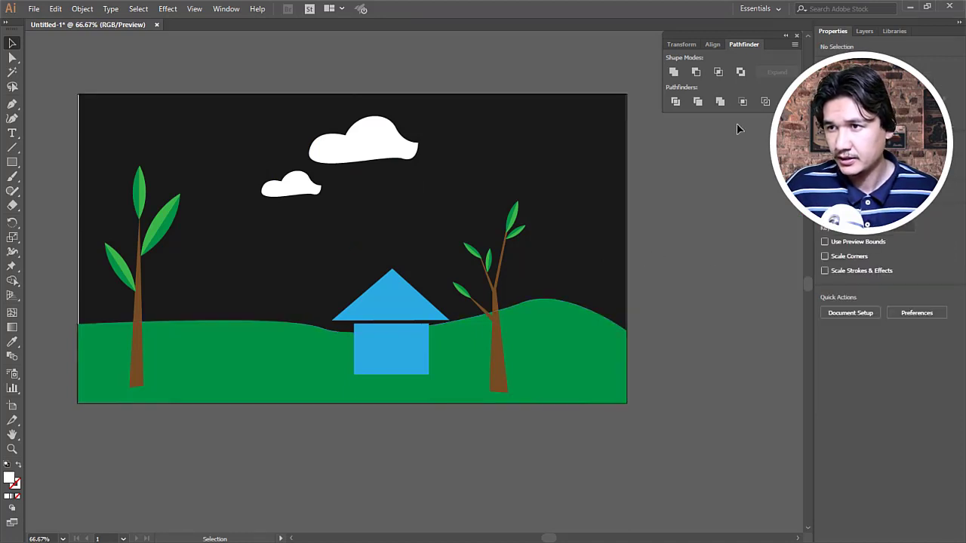
drag(79, 238, 59, 213)
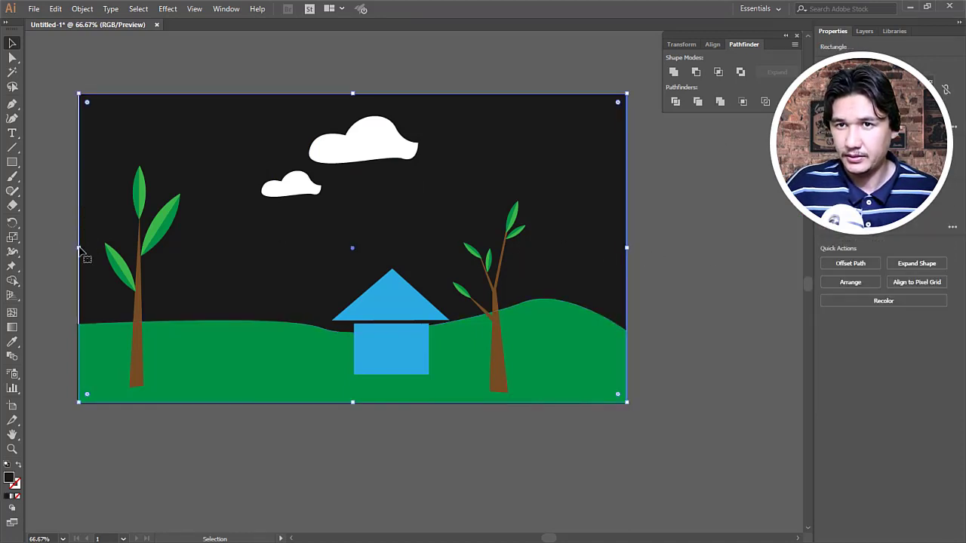
drag(80, 252, 79, 256)
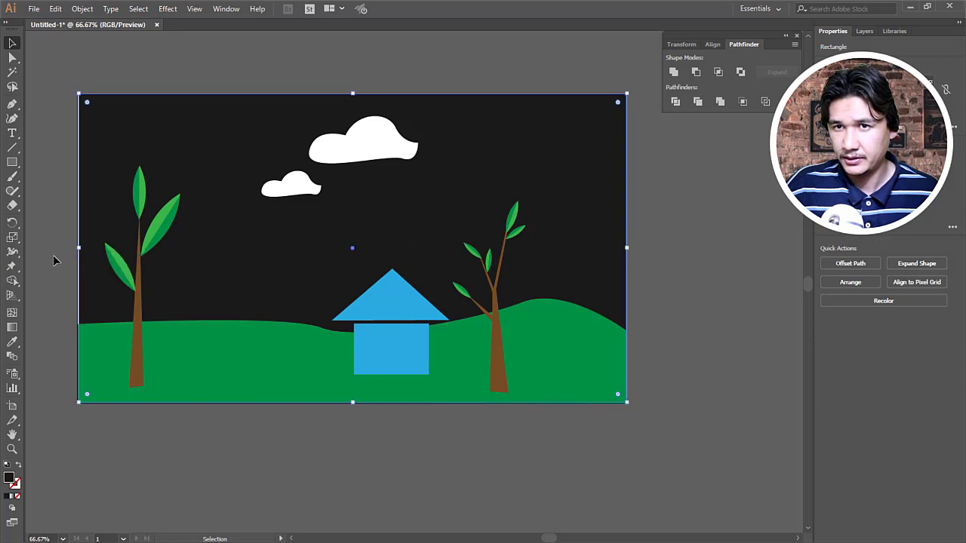
Zoom to view the whole scene and choose the Ellipse Tool.
key(ctrl+shift+a)
alt+click(451, 296)
alt+click(408, 341)
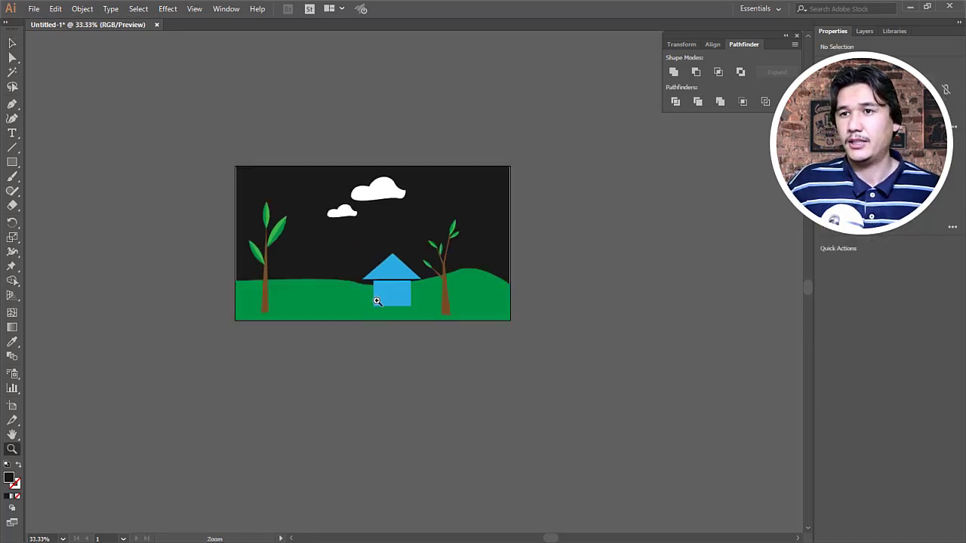
click(380, 306)
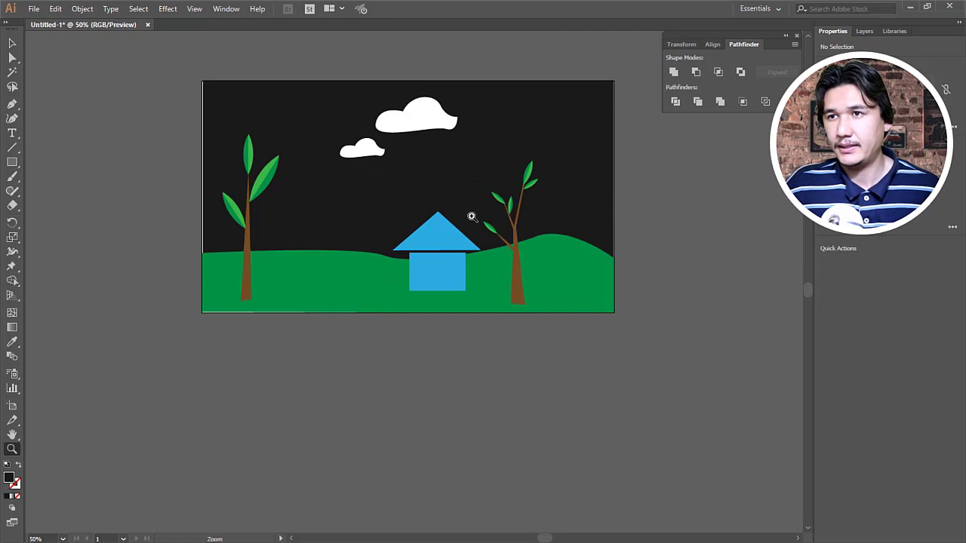
drag(12, 162, 47, 188)
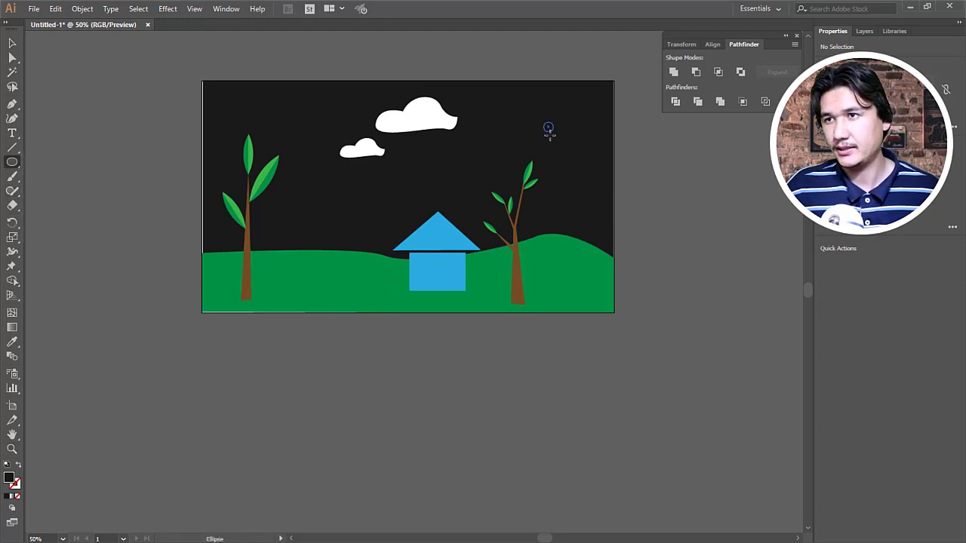
Draw a small white circle and place it beside the large cloud as the moon.
drag(543, 121, 582, 159)
click(12, 43)
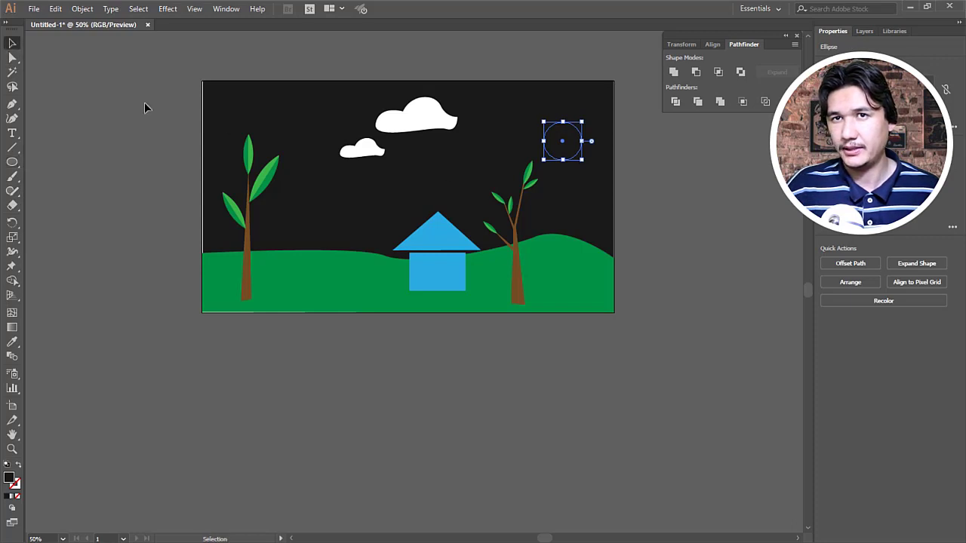
click(834, 171)
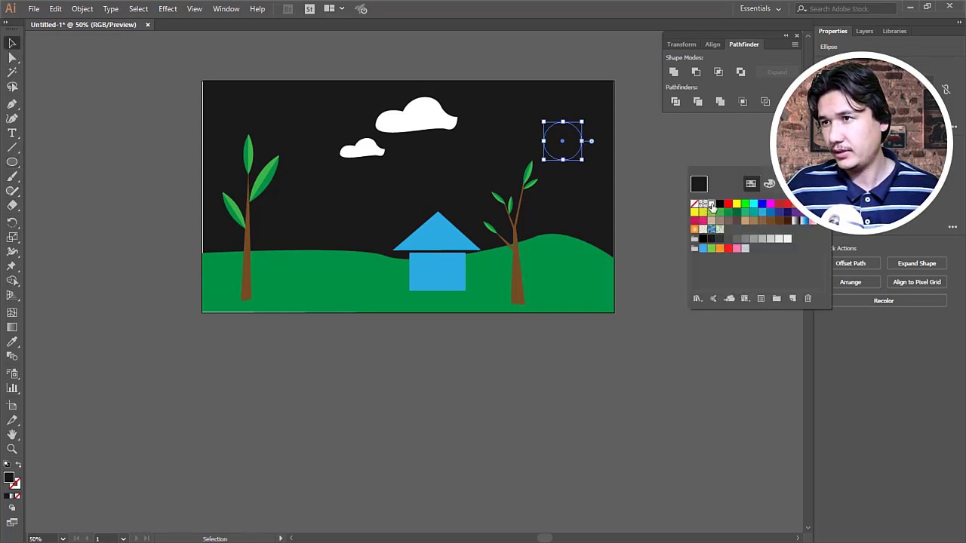
click(698, 186)
drag(562, 143, 506, 121)
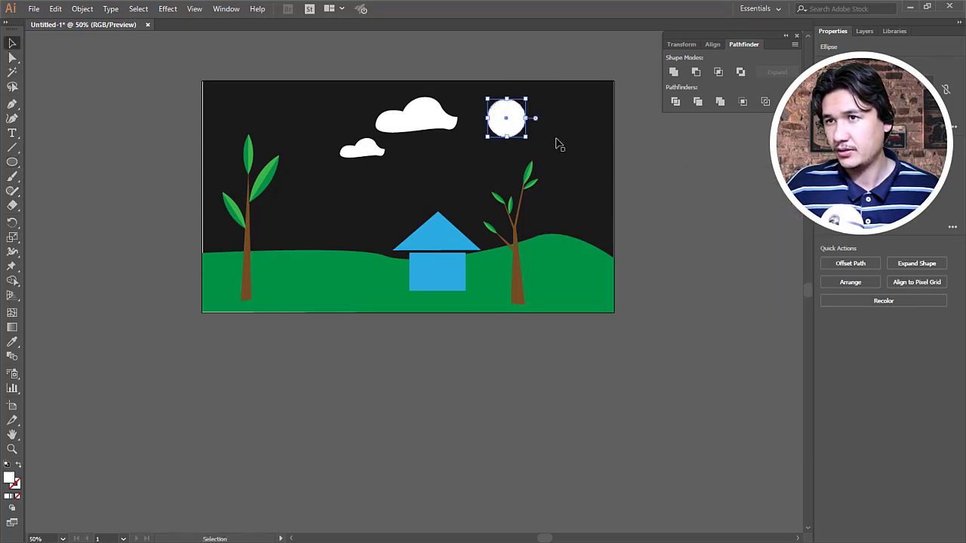
click(621, 166)
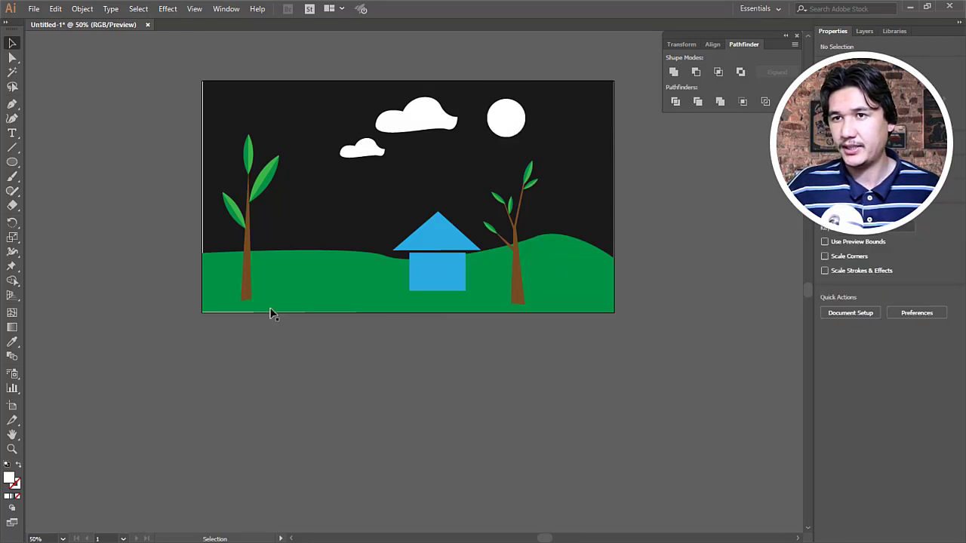
Zoom into the upper-left sky and draw a curved-wing bird shape with the Pen tool.
key(z)
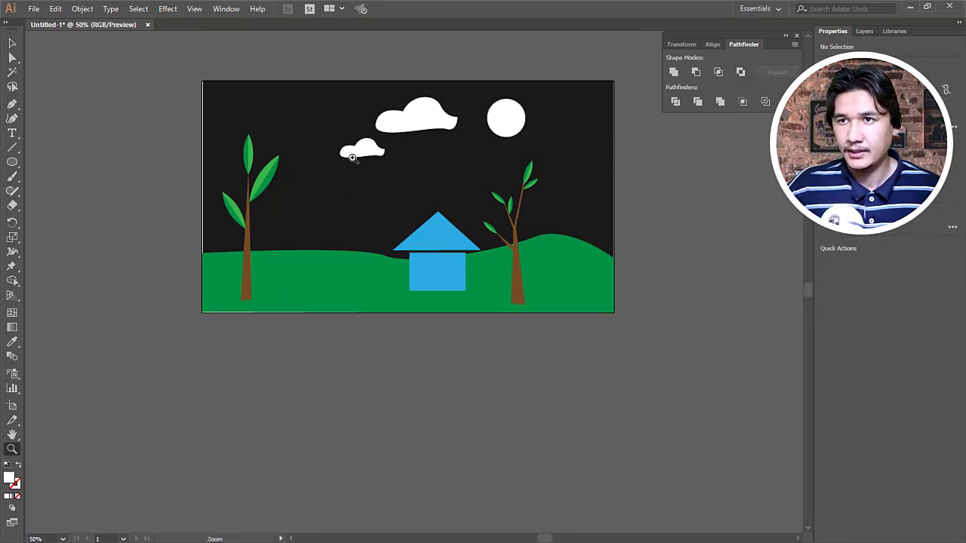
click(312, 248)
click(12, 176)
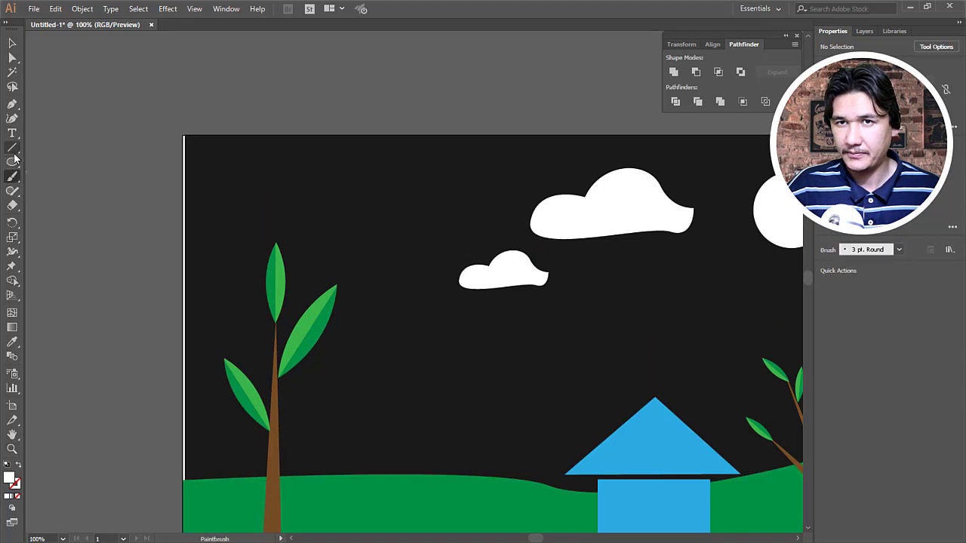
click(13, 103)
drag(293, 183, 299, 182)
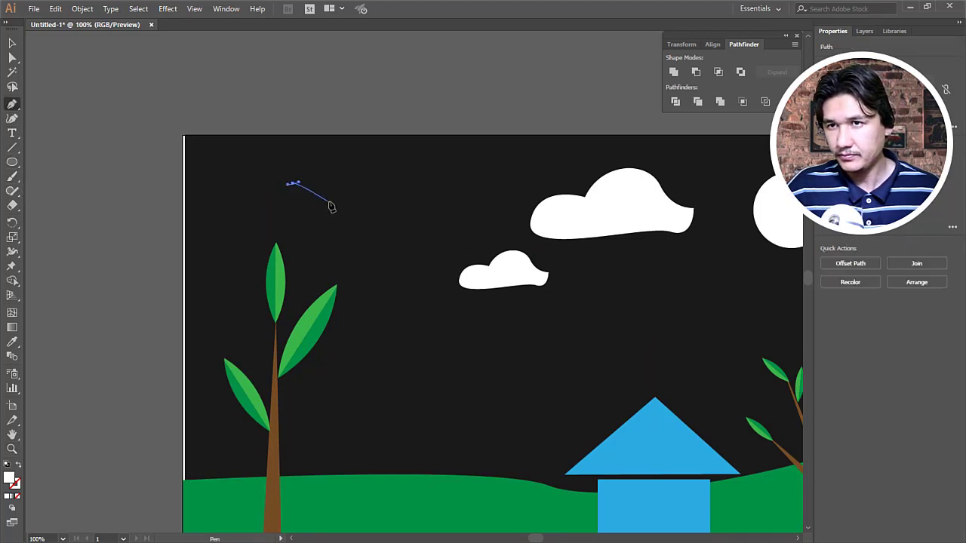
key(ctrl+z)
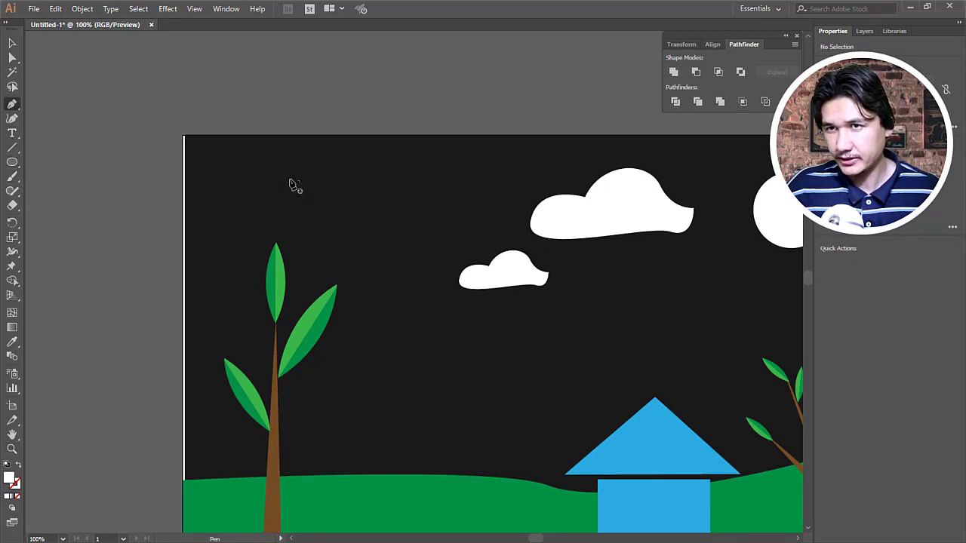
click(290, 179)
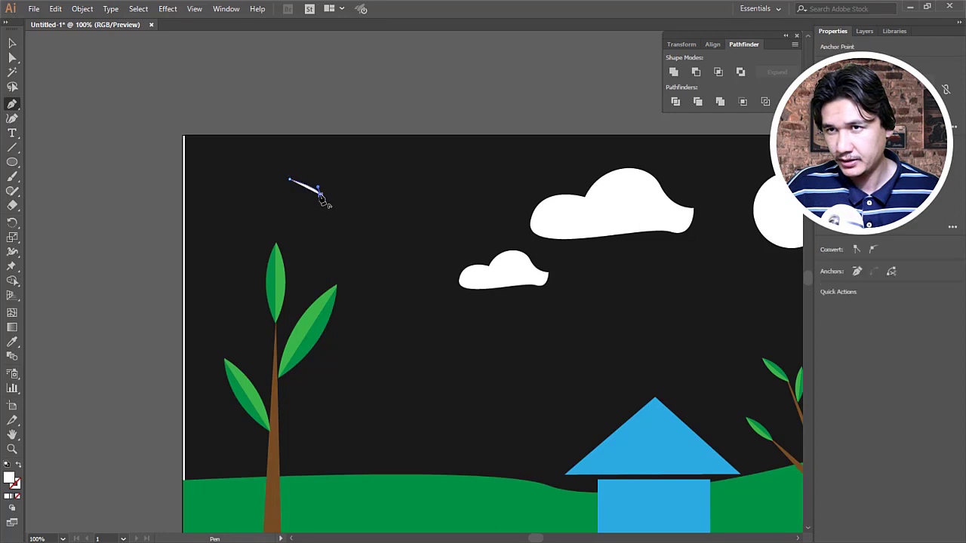
drag(323, 205, 323, 182)
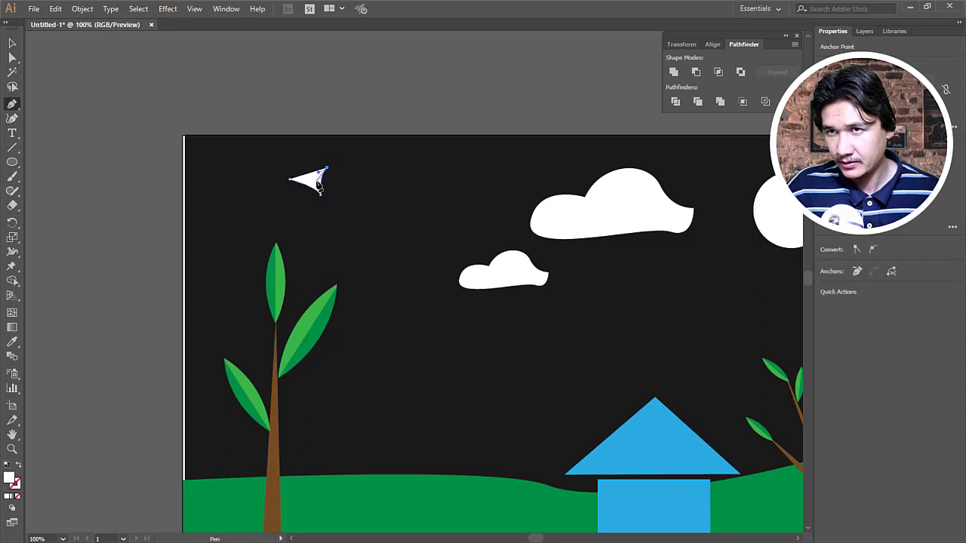
drag(329, 172, 319, 184)
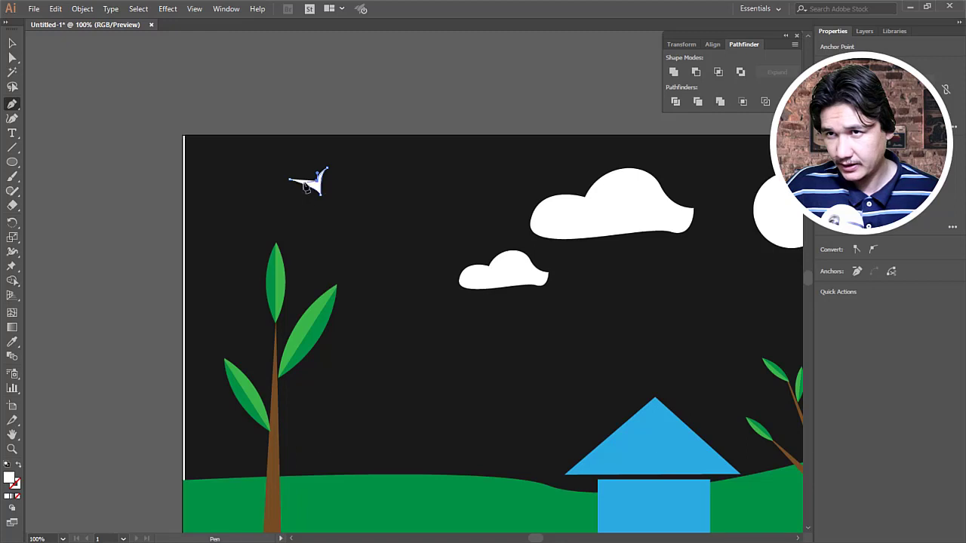
Pull the bird's upper wing tip up and right, then fit the artboard in view.
click(12, 58)
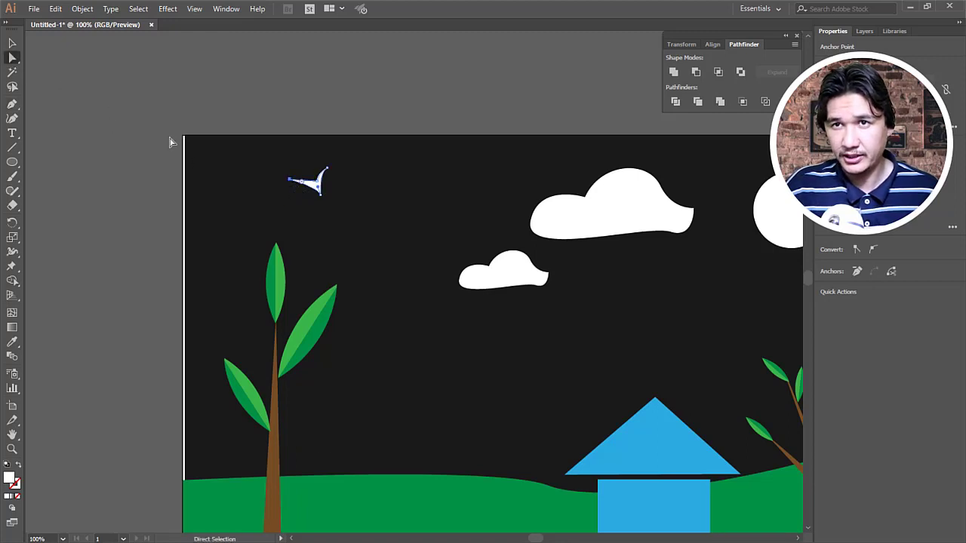
click(320, 181)
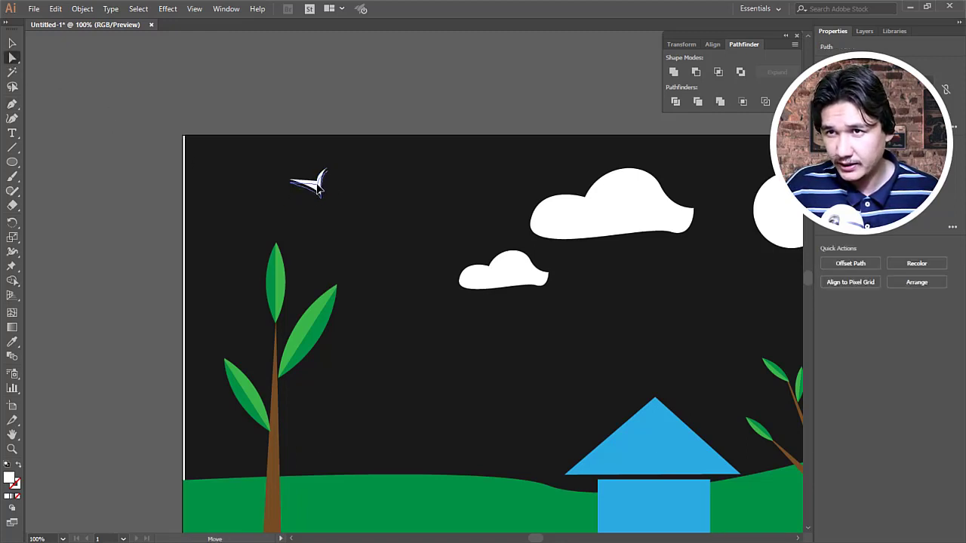
click(320, 193)
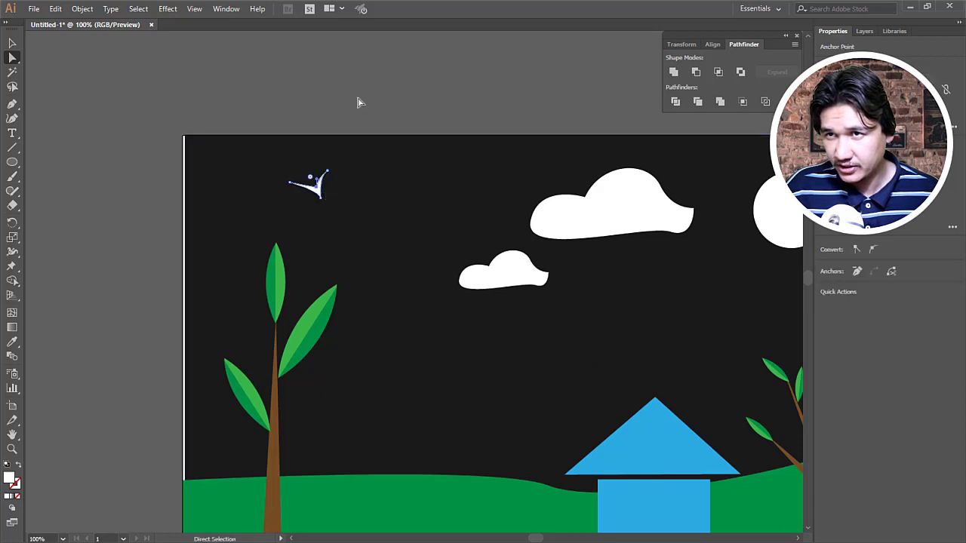
click(356, 125)
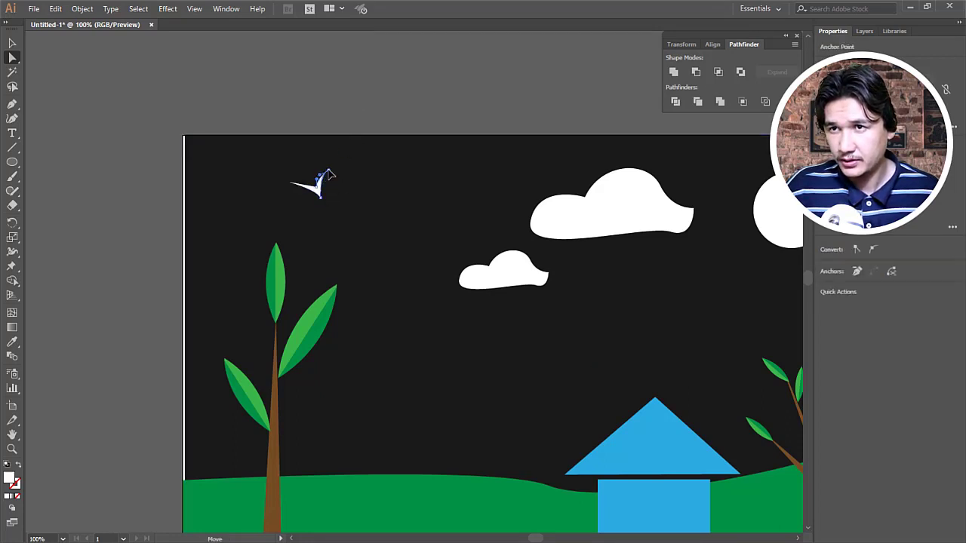
drag(326, 172, 331, 164)
click(360, 132)
key(z)
alt+click(517, 340)
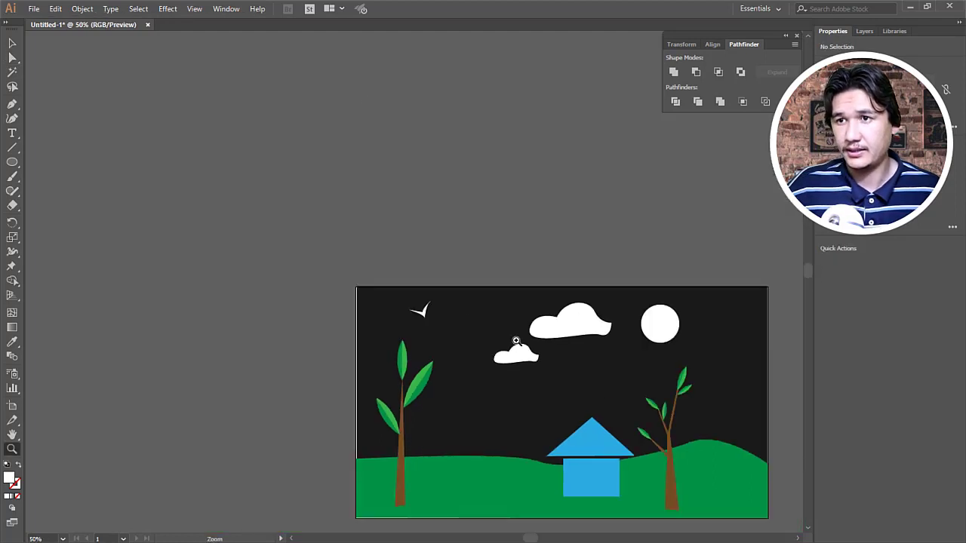
key(ctrl+0)
click(14, 44)
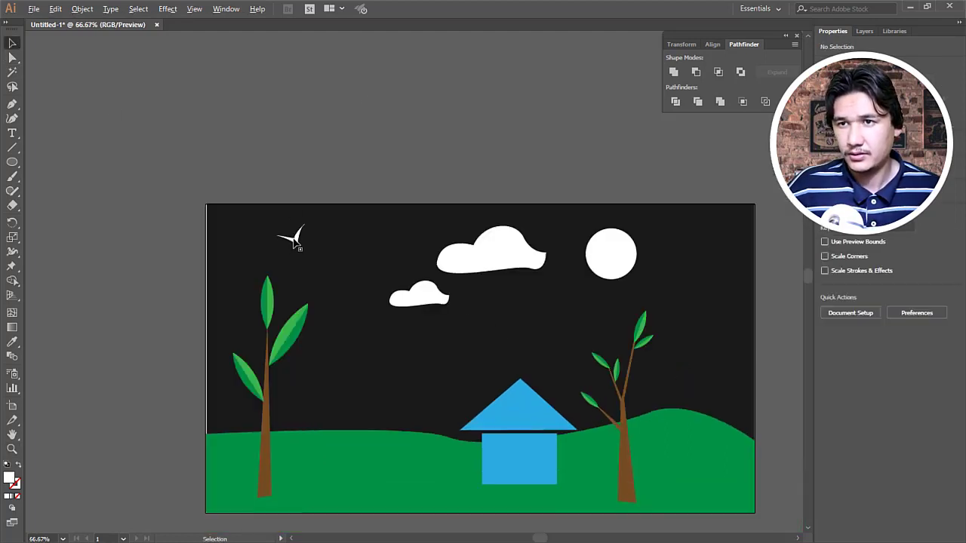
Alt-drag a copy of the bird to sit just beside the original.
drag(294, 237, 285, 226)
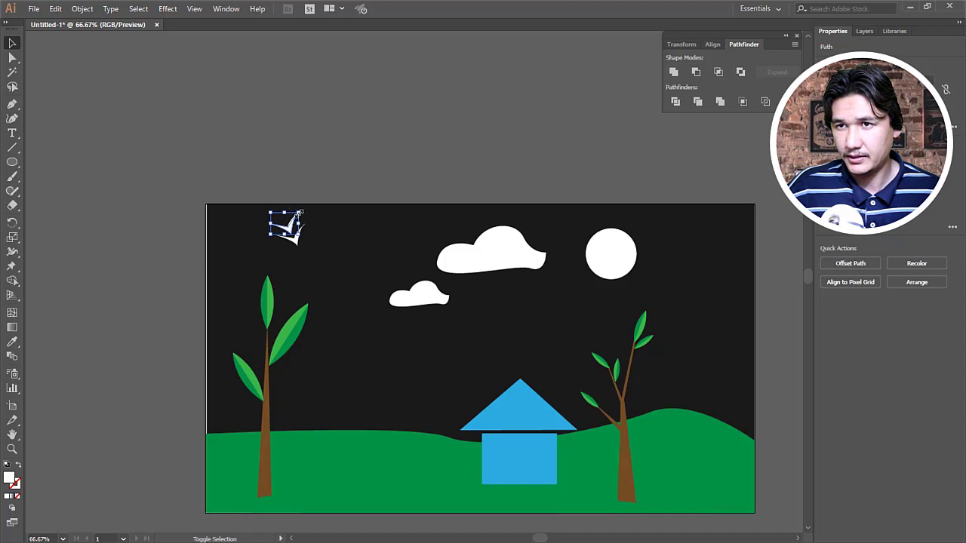
click(316, 173)
key(z)
alt+click(500, 328)
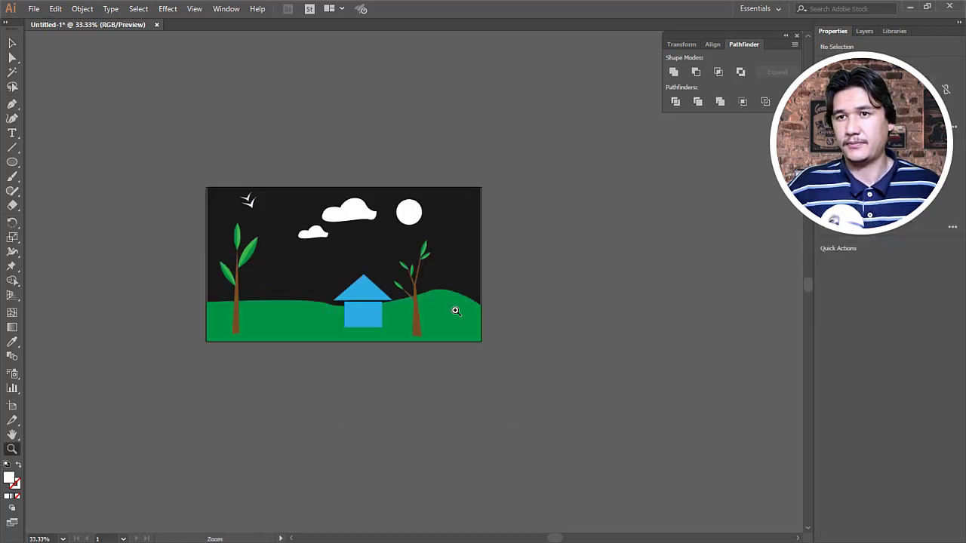
click(328, 260)
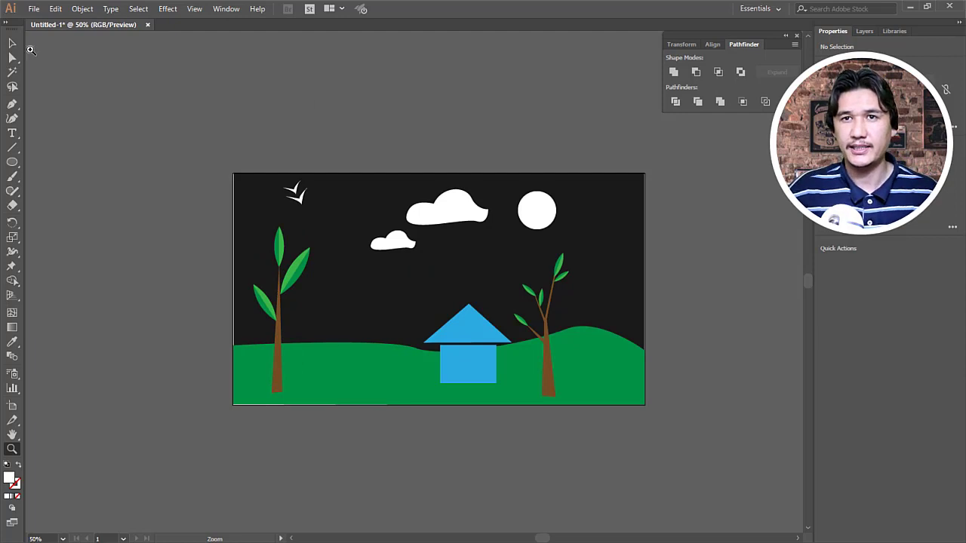
Delete the black sky background, the green hill and the house.
key(v)
drag(243, 152, 367, 216)
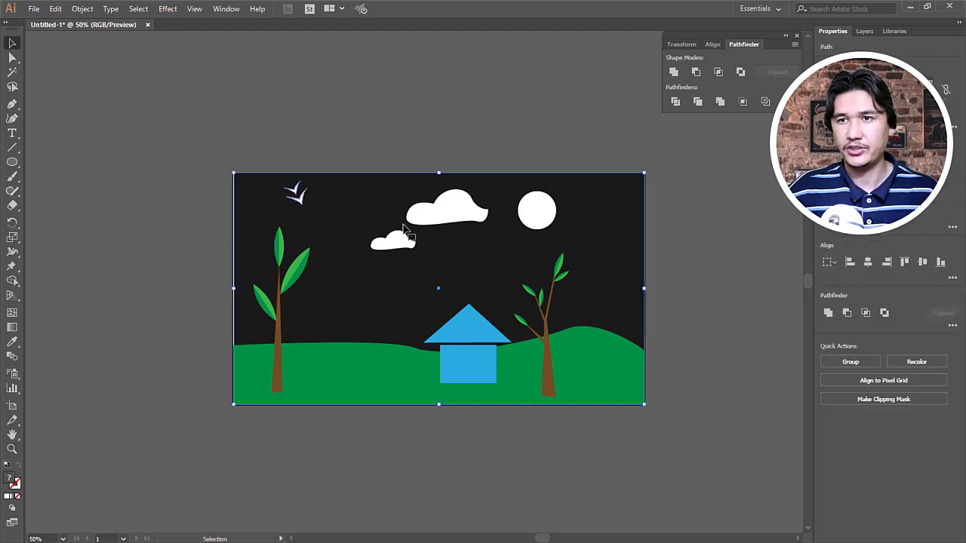
key(Delete)
drag(367, 103, 703, 252)
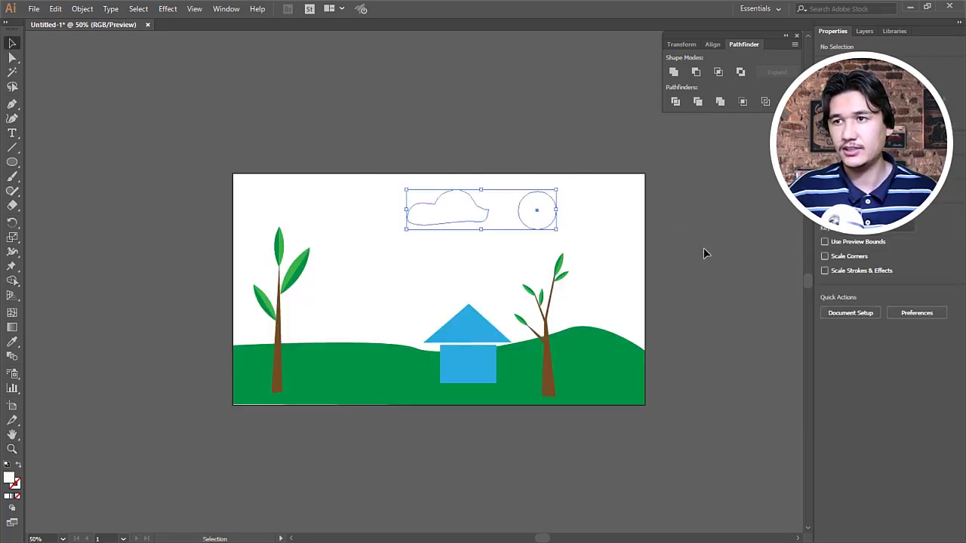
drag(649, 285, 597, 420)
key(Delete)
drag(362, 262, 486, 454)
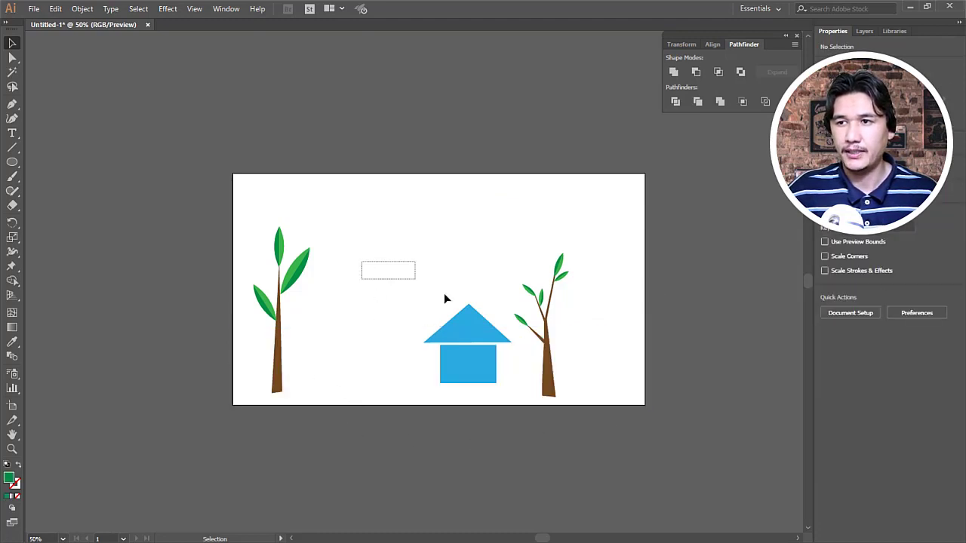
key(Delete)
Move the left tree beside the right one at centre and zoom in on both trees.
drag(229, 167, 361, 397)
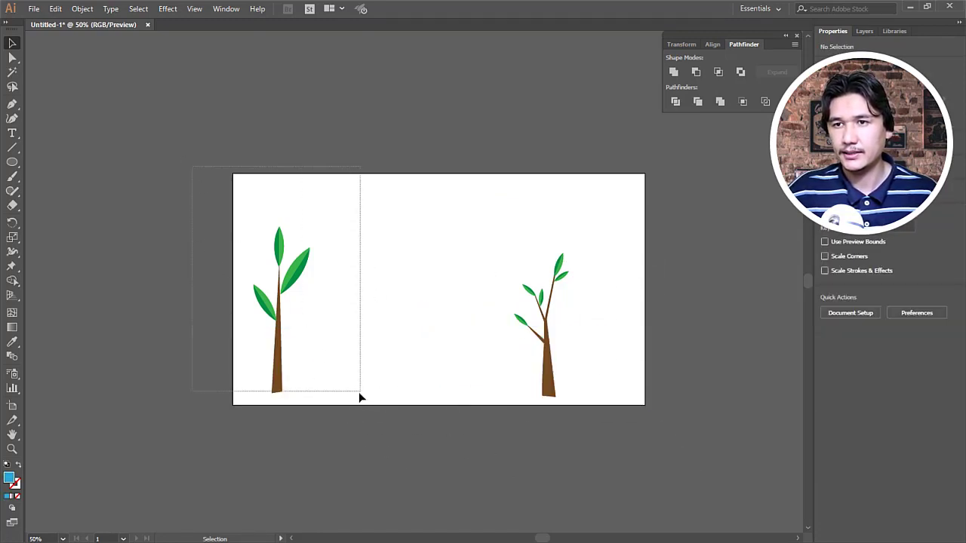
mouse_move(287, 364)
mouse_down()
mouse_move(449, 338)
mouse_move(490, 378)
mouse_move(438, 356)
mouse_up()
key(ctrl+a)
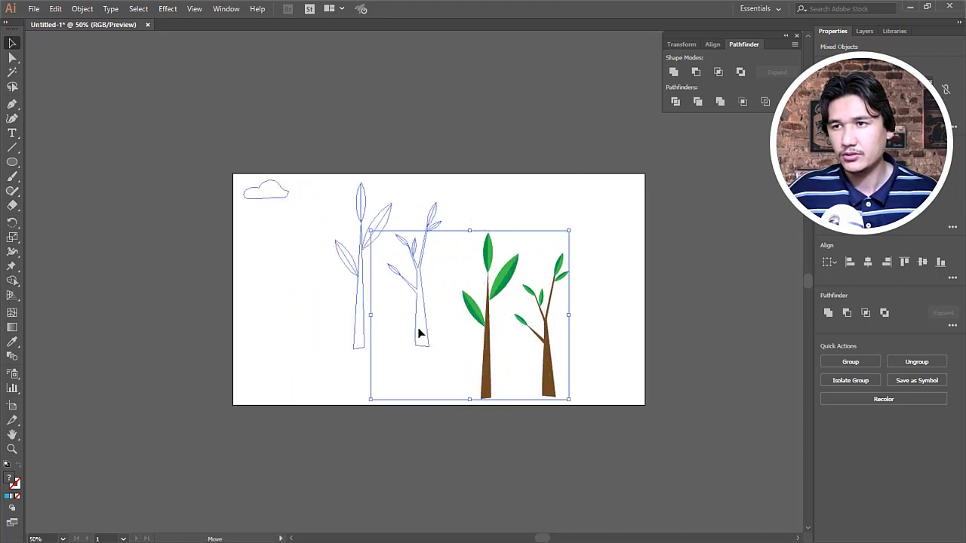
click(251, 146)
drag(251, 145, 338, 319)
click(553, 279)
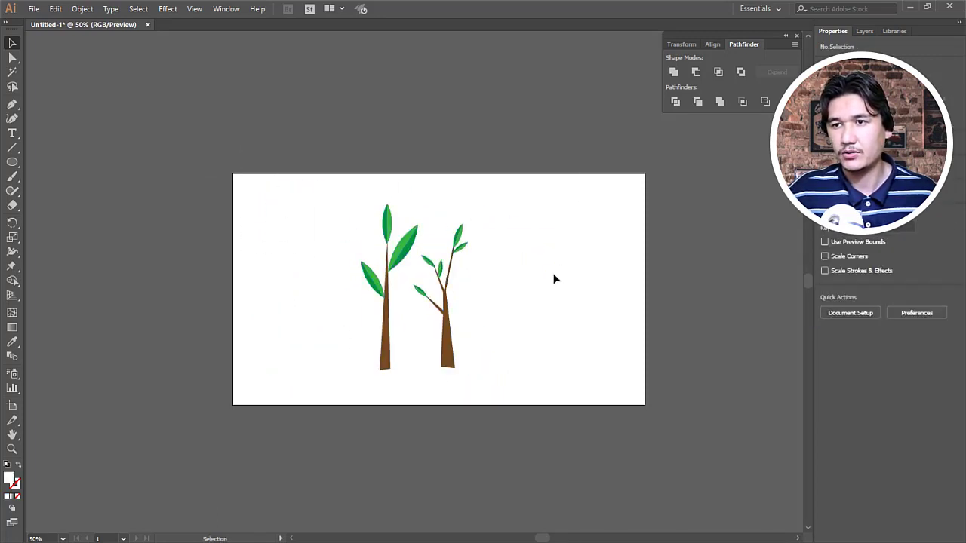
key(z)
drag(404, 304, 474, 402)
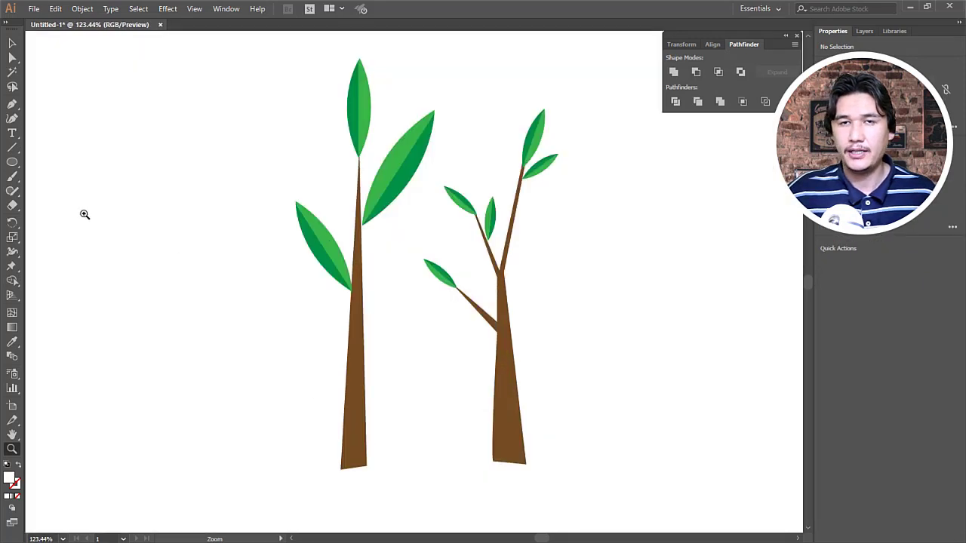